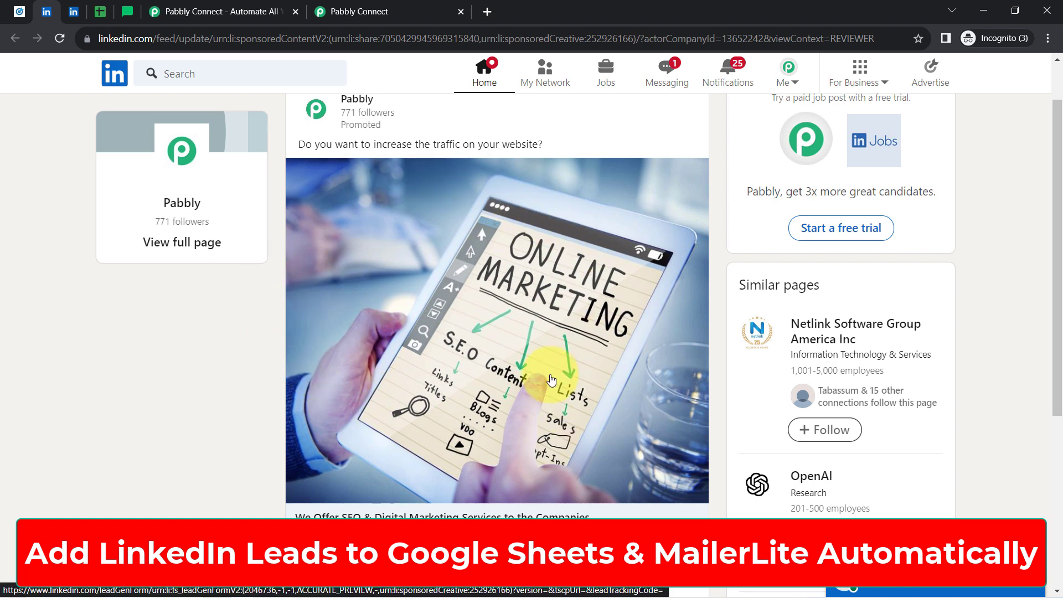
Preview the Pabbly lead form on the LinkedIn promoted post, then bring up the Leads spreadsheet.
click(73, 11)
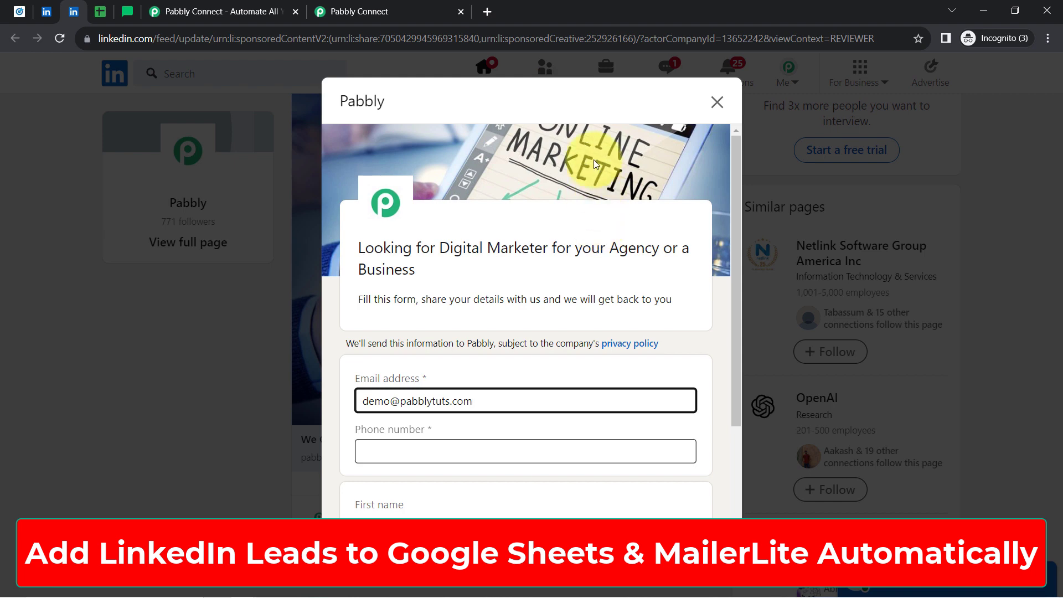
click(100, 12)
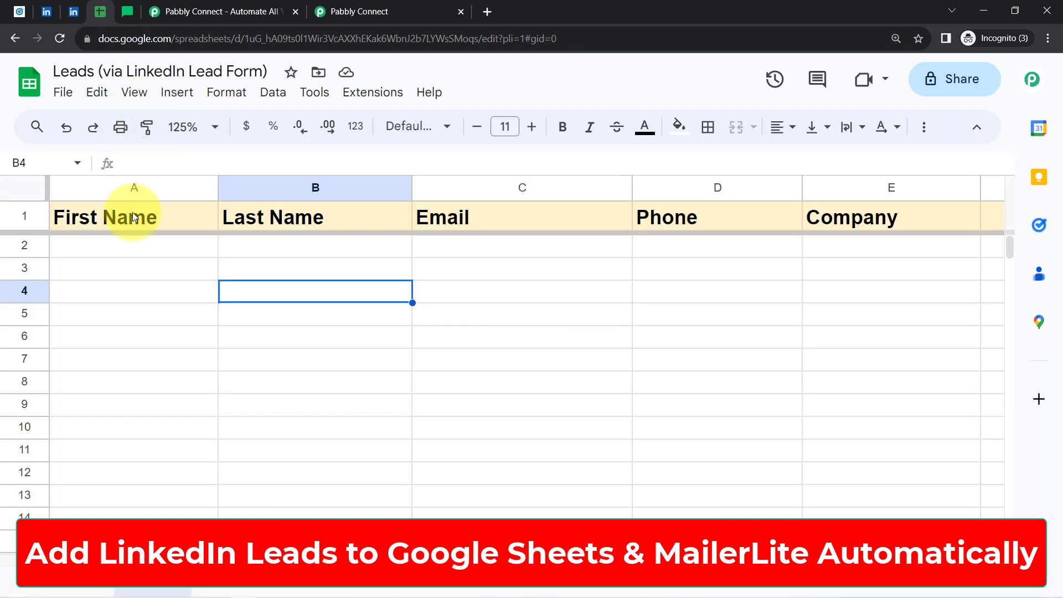
Select the empty cells A2:E5 under the headers, then show the MailerLite subscriber list.
drag(125, 249, 862, 324)
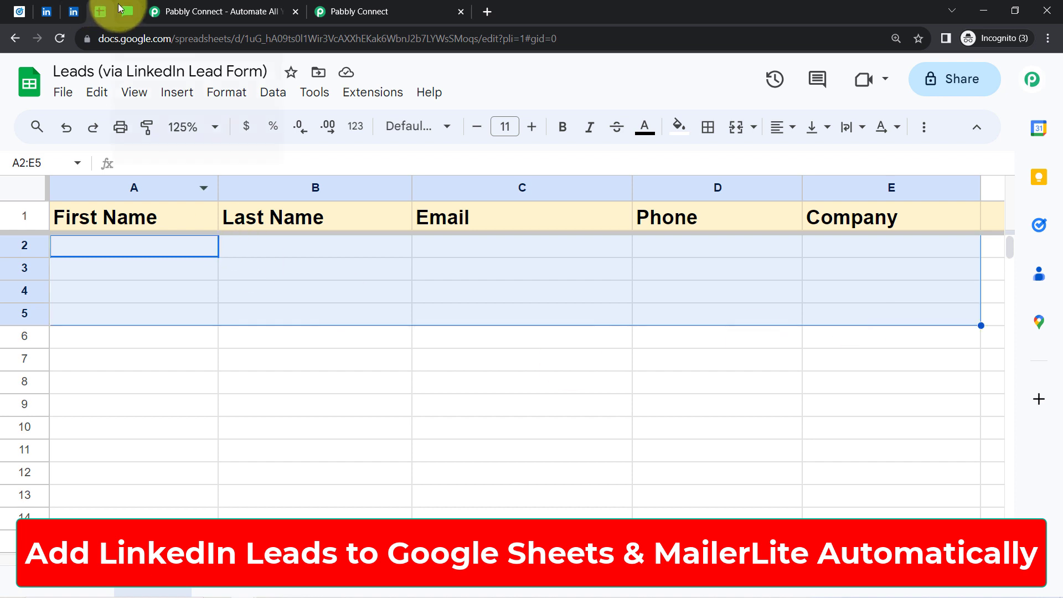
click(126, 11)
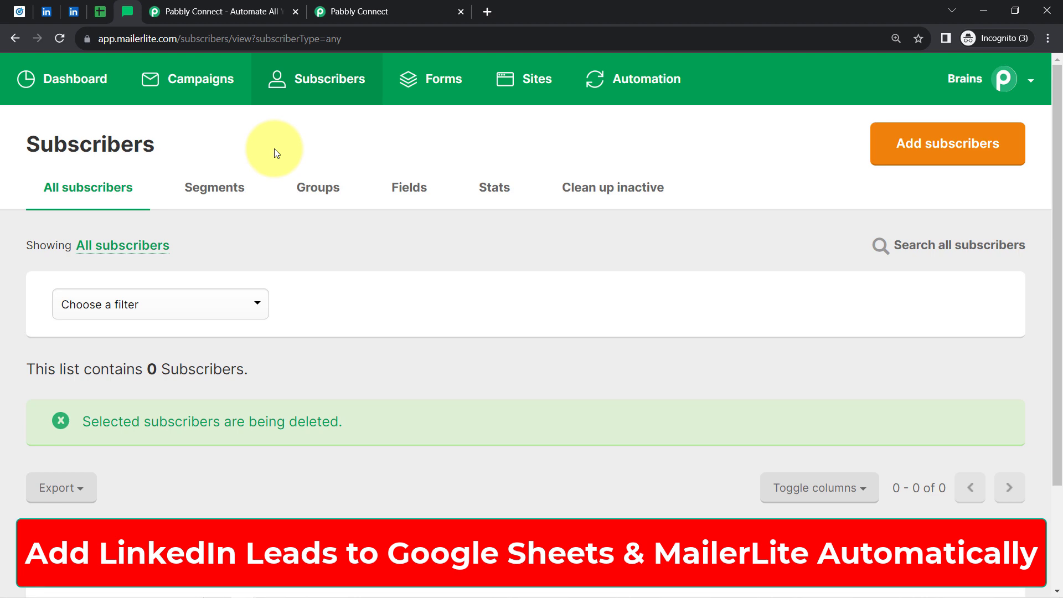
Cycle through the LinkedIn, Leads sheet and MailerLite tabs, ending on the Pabbly Connect landing page.
click(53, 11)
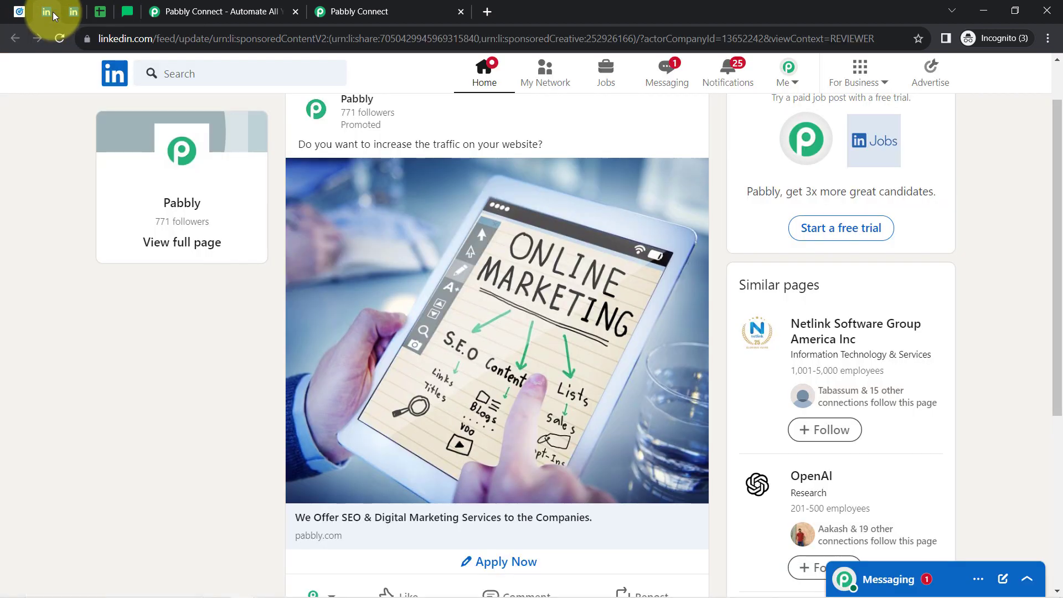
click(105, 7)
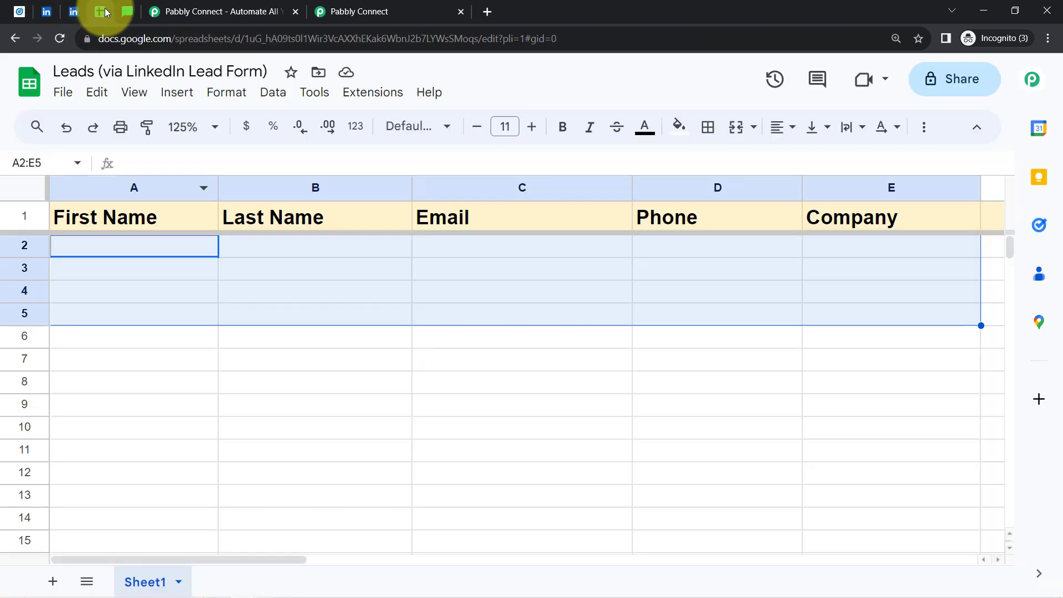
click(127, 11)
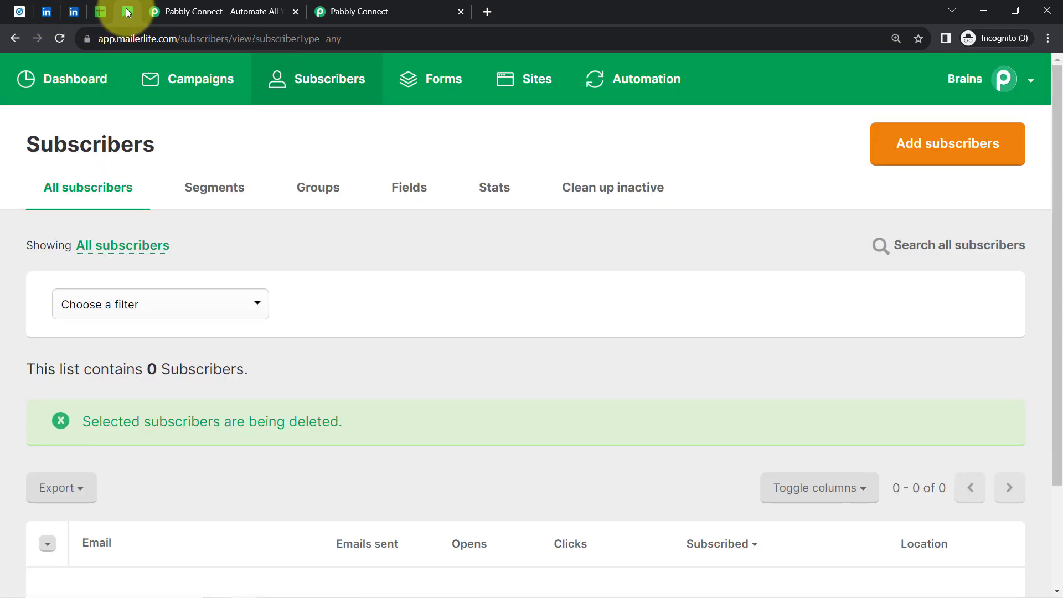
click(238, 11)
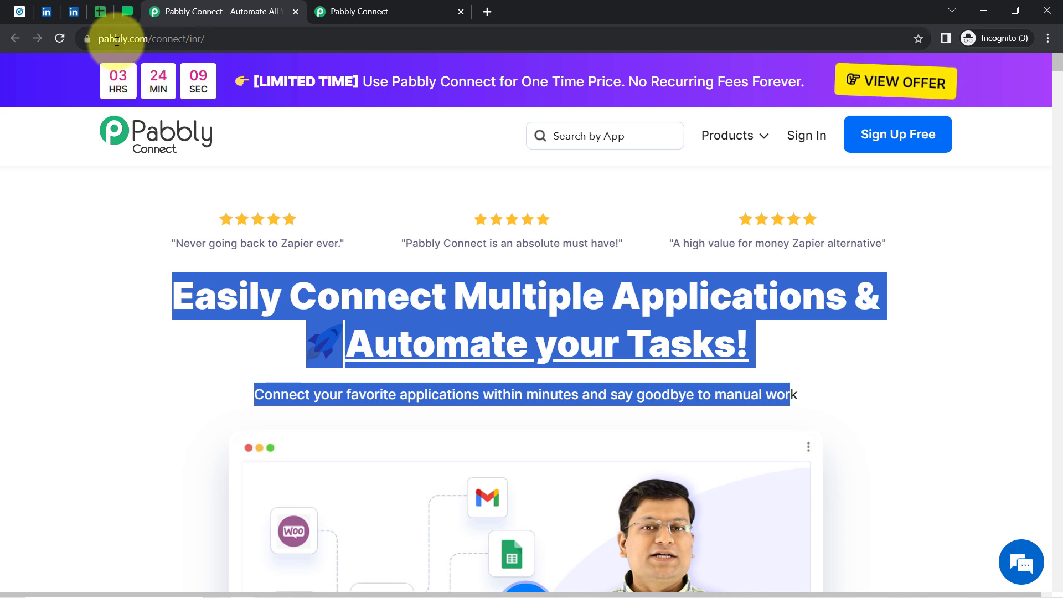
Highlight the landing page headline about connecting applications, then bring up the Pabbly Connect dashboard.
click(117, 39)
click(100, 166)
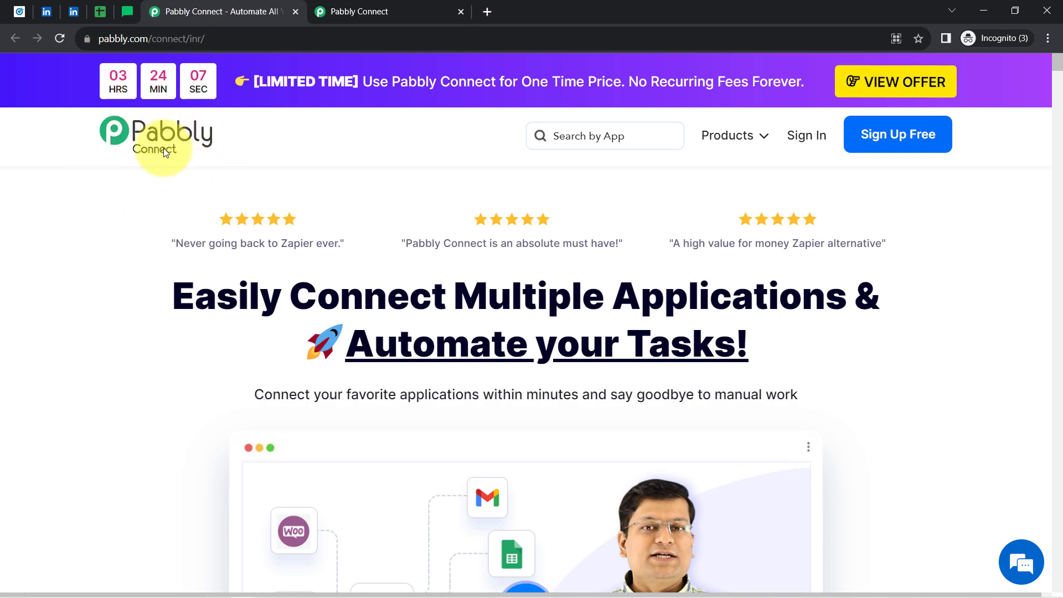
drag(215, 297, 922, 334)
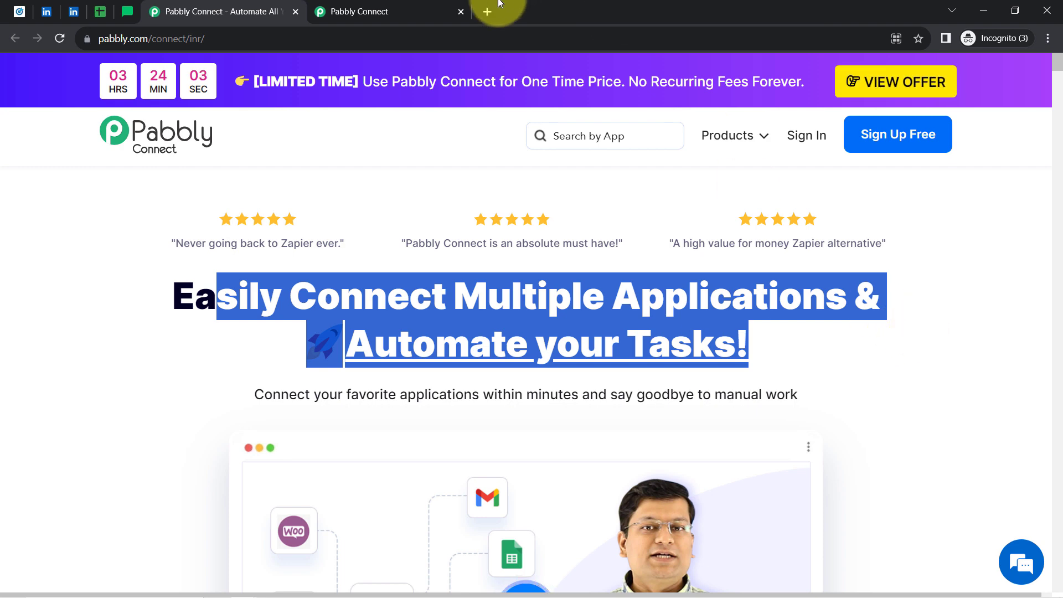
click(320, 4)
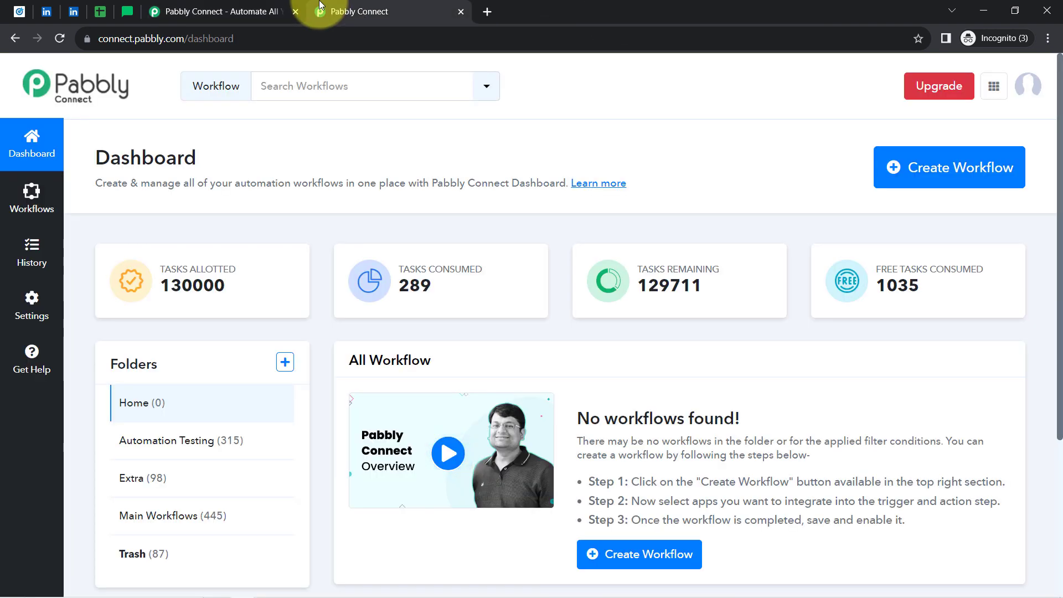
click(237, 11)
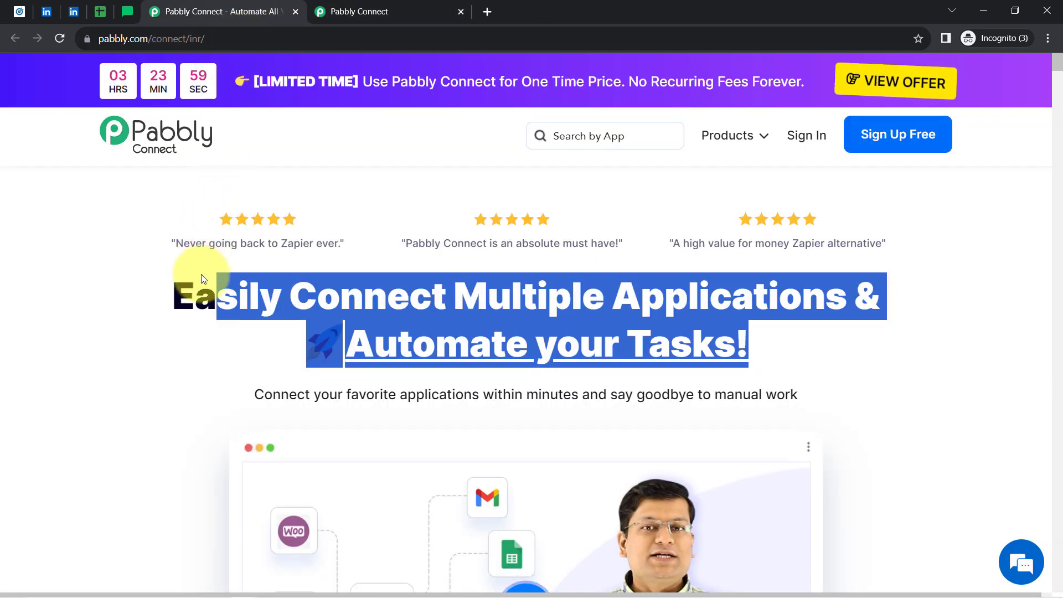
click(201, 293)
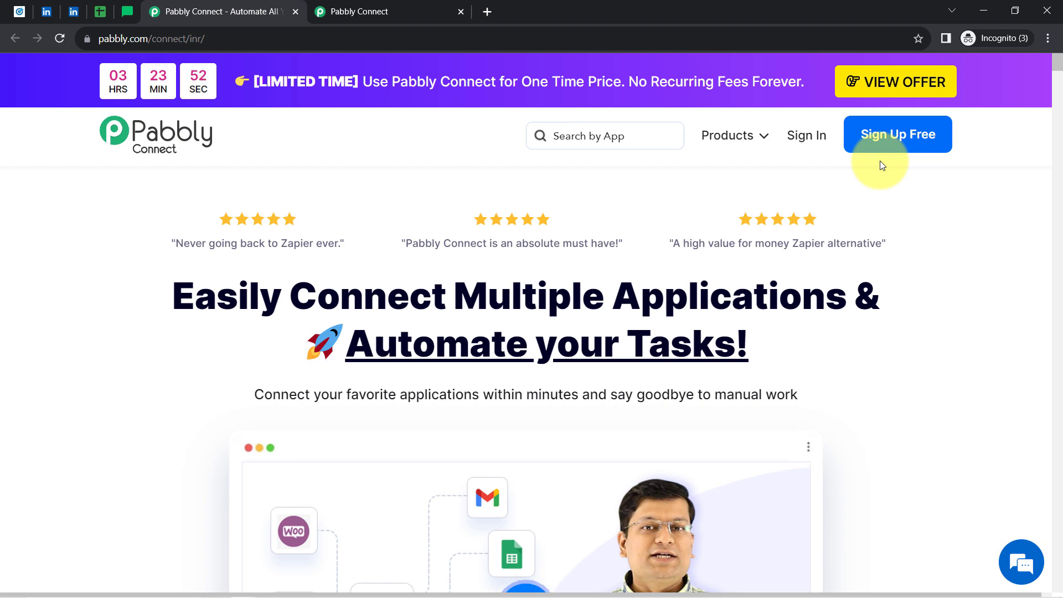
click(396, 4)
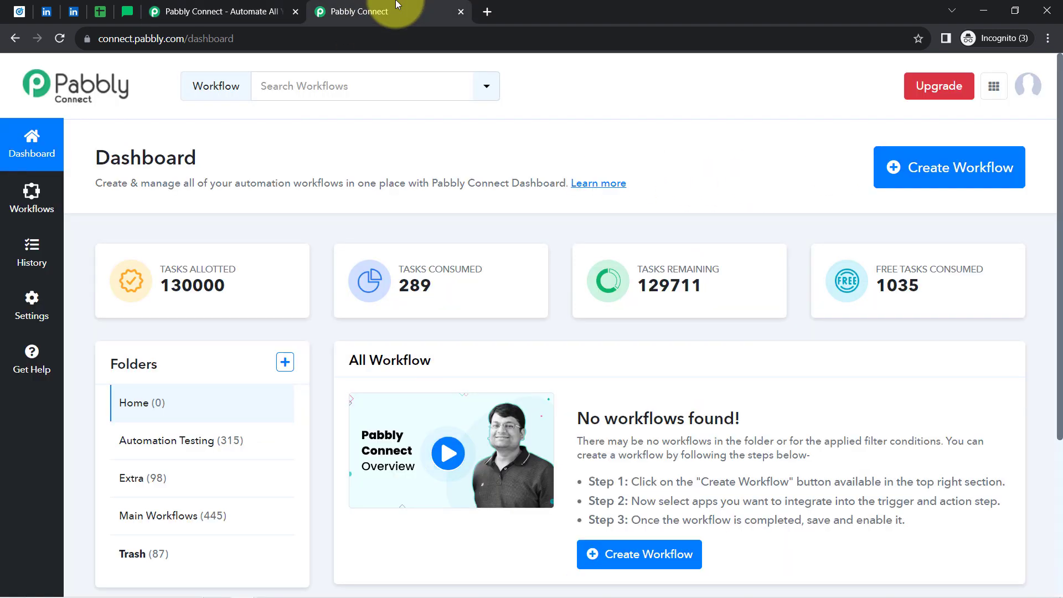
Start a new workflow named 'Add LinkedIn Leads to Google Sheets & MailerLite Automatically', fixing the typos.
drag(78, 159, 221, 165)
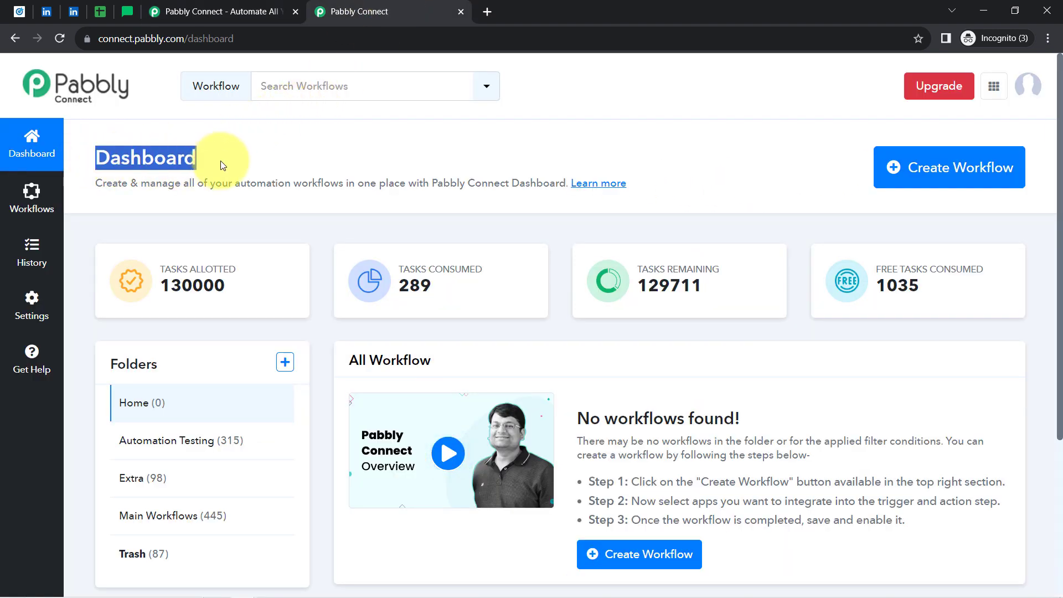
click(928, 168)
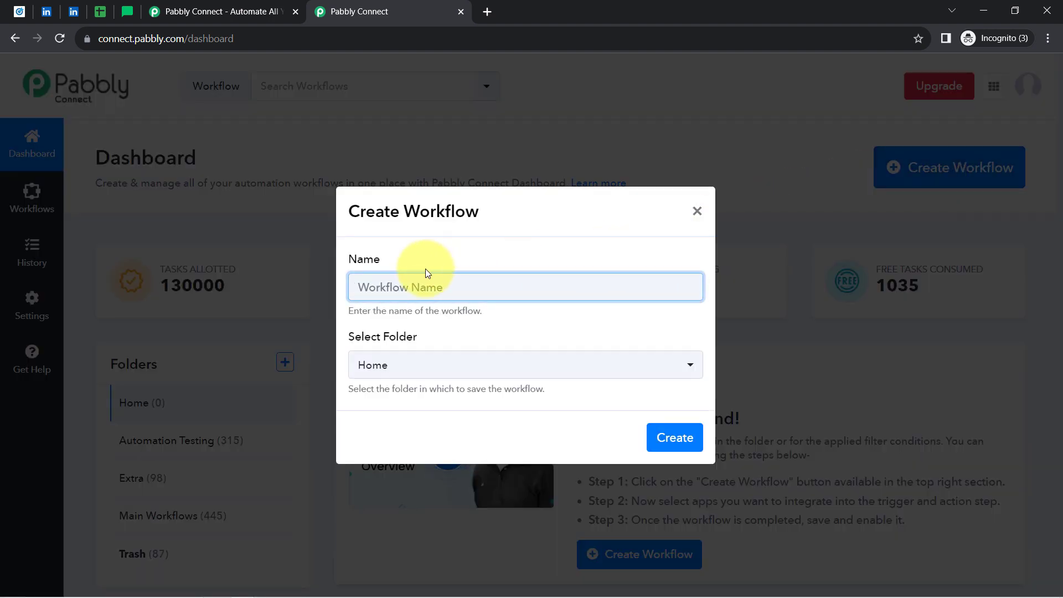
text(Add LinkedIn Leads to Google )
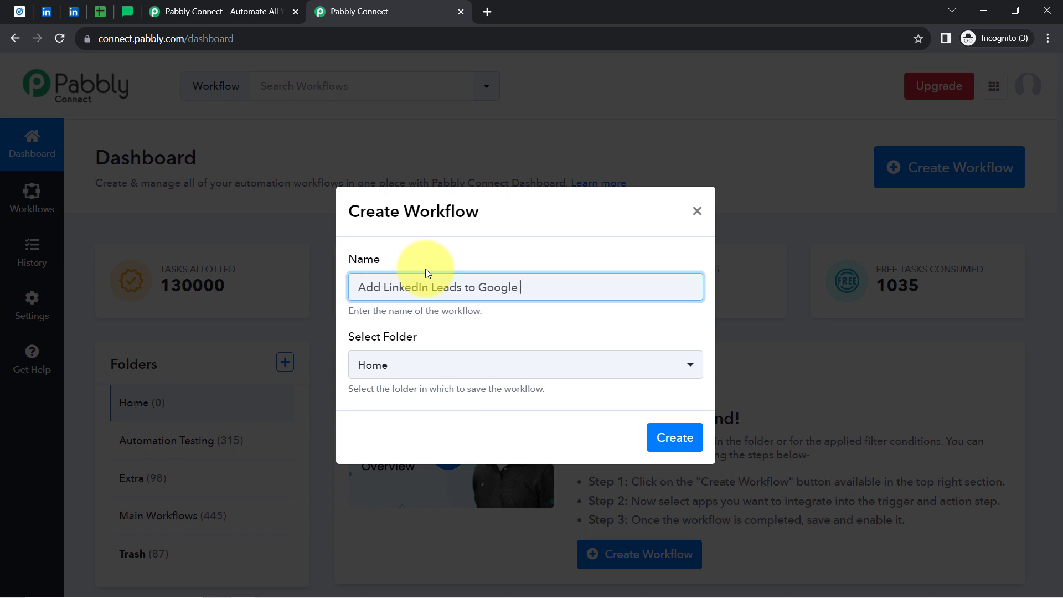
text(heets & MailerLite Au)
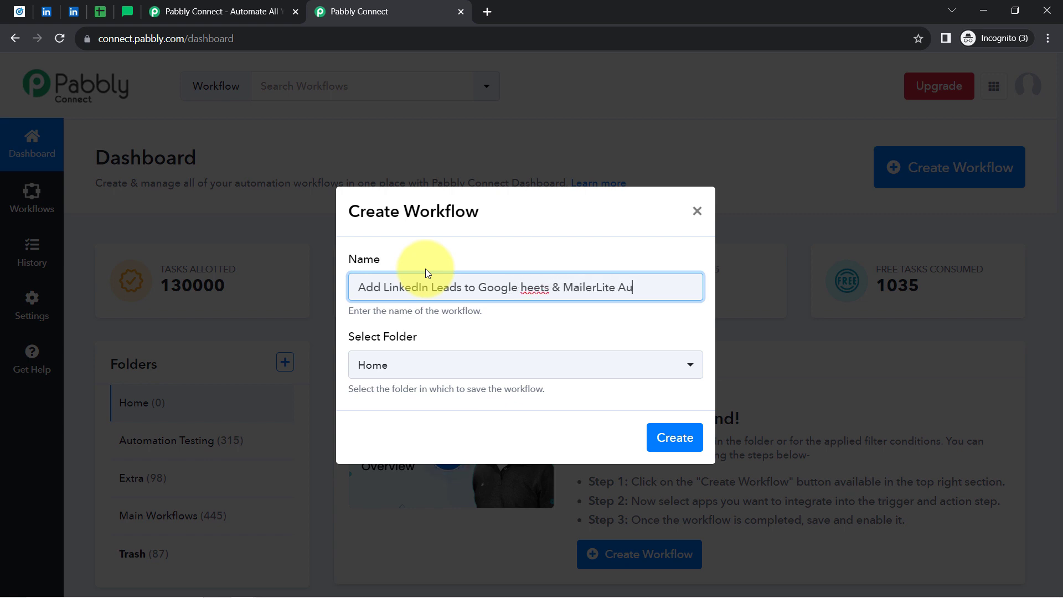
text(tomaticallhy)
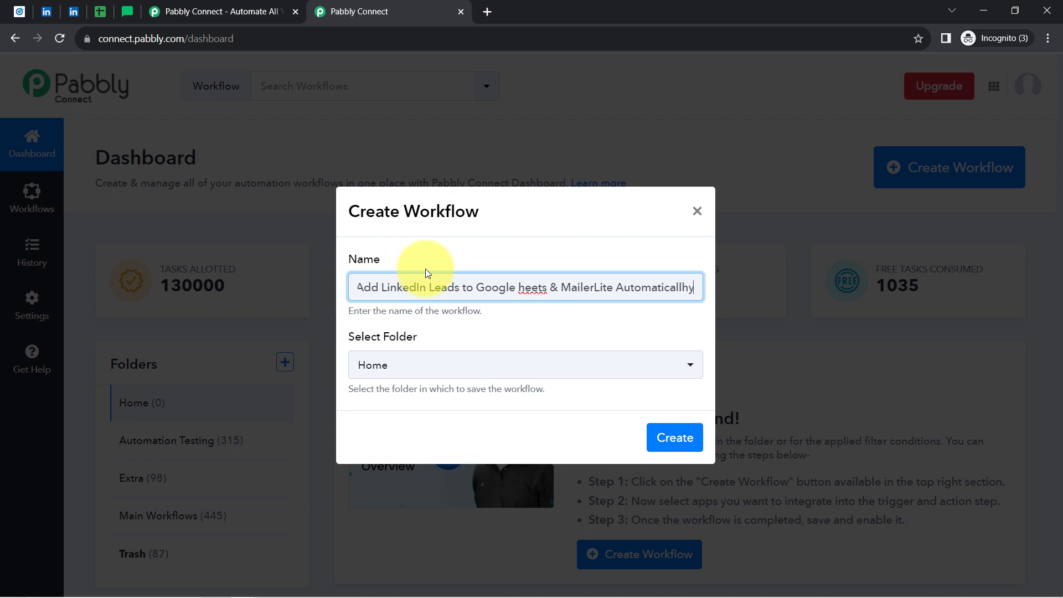
click(526, 287)
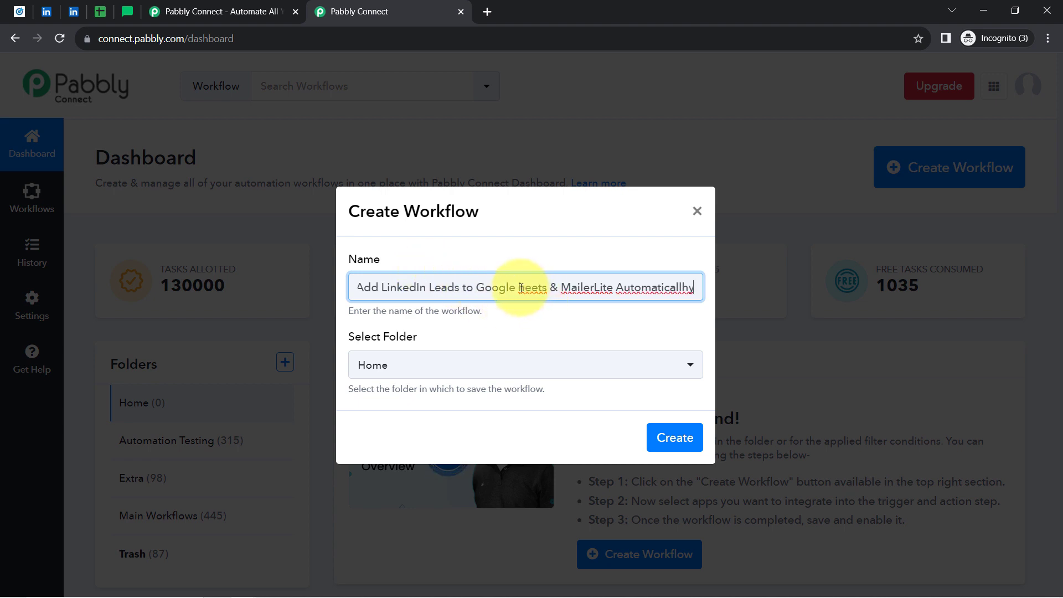
text(S)
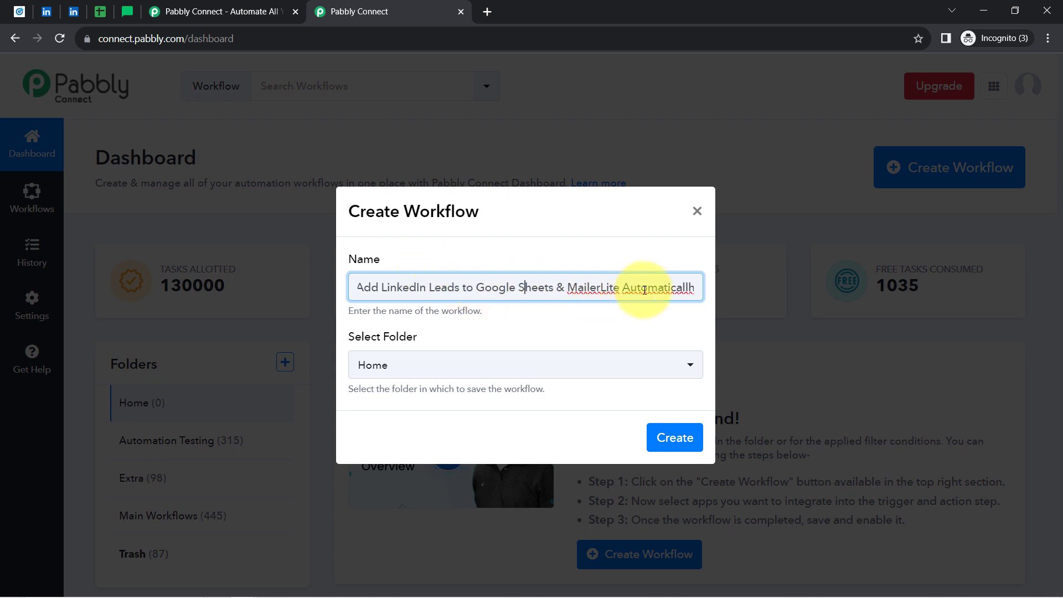
right_click(644, 289)
click(673, 302)
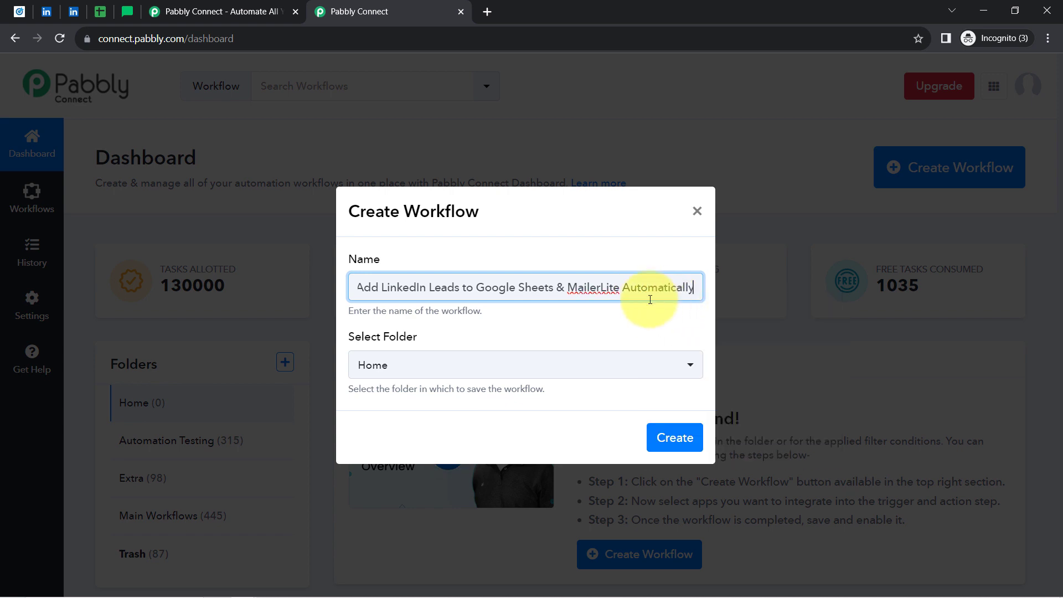
Place the workflow in the Main Workflows folder and create it.
drag(355, 334, 430, 340)
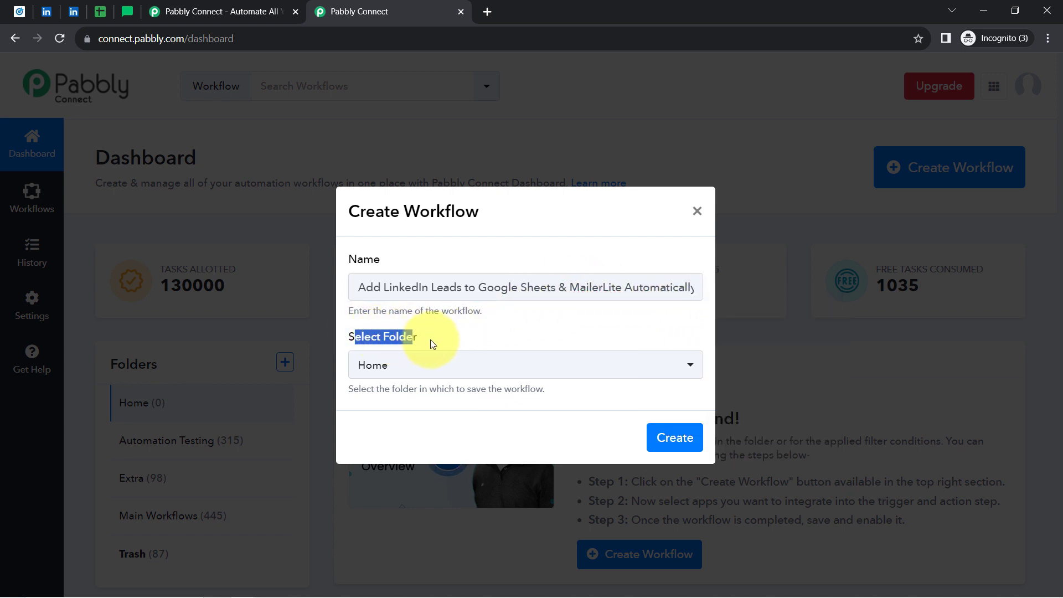
click(379, 367)
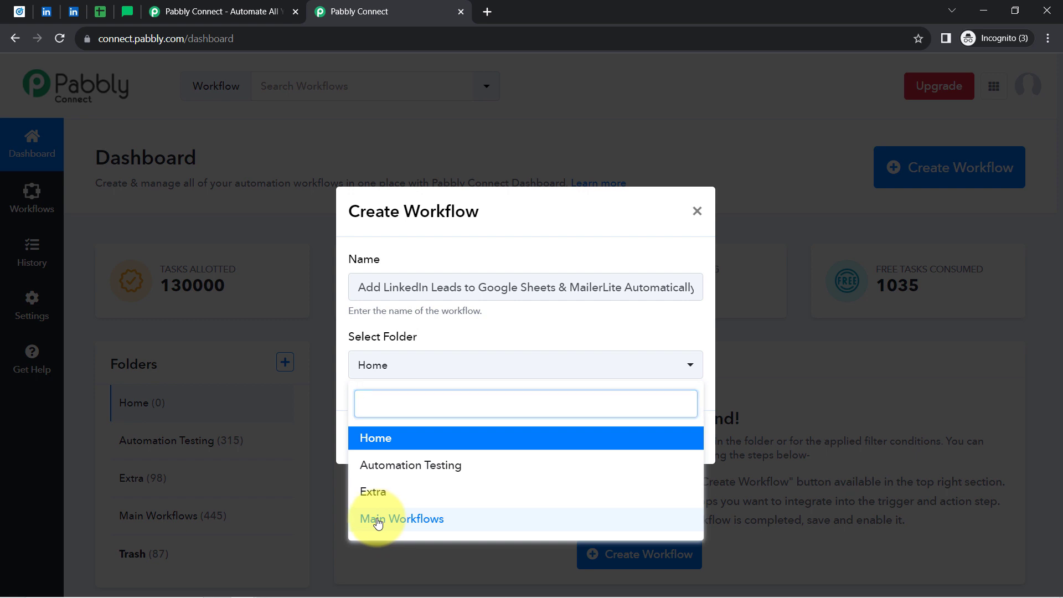
click(373, 518)
drag(419, 212, 375, 213)
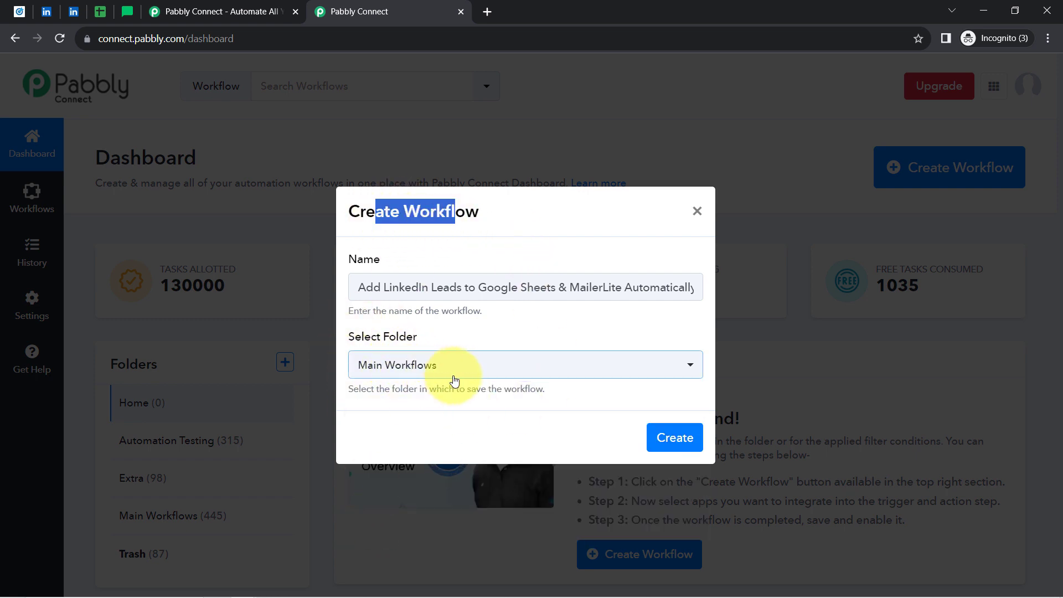
click(672, 437)
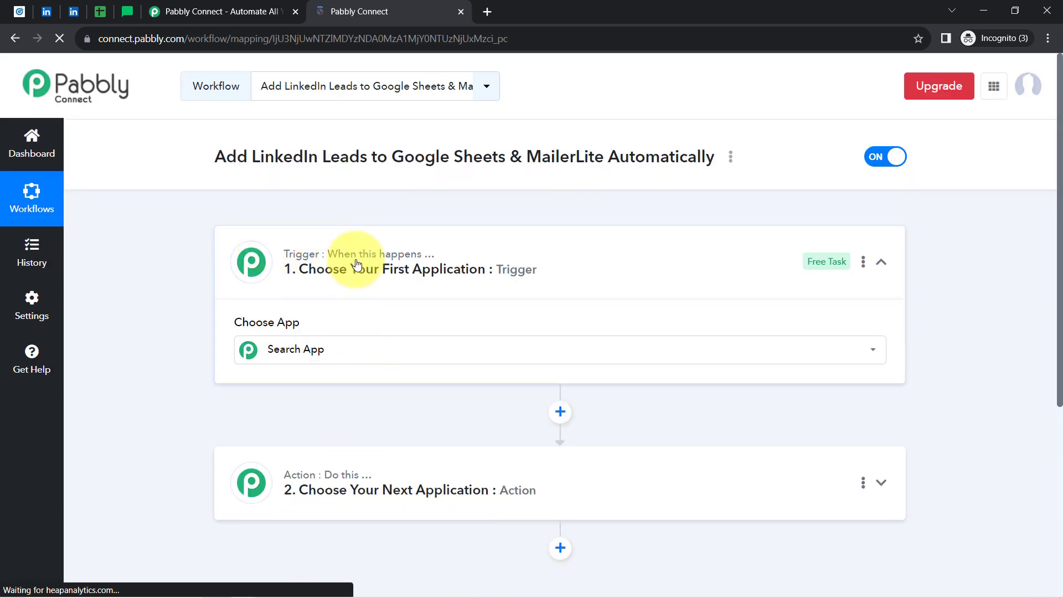
Filter the trigger's app list with 'LinkedIn Lead' and pick LinkedIn Lead Gen Forms.
click(365, 349)
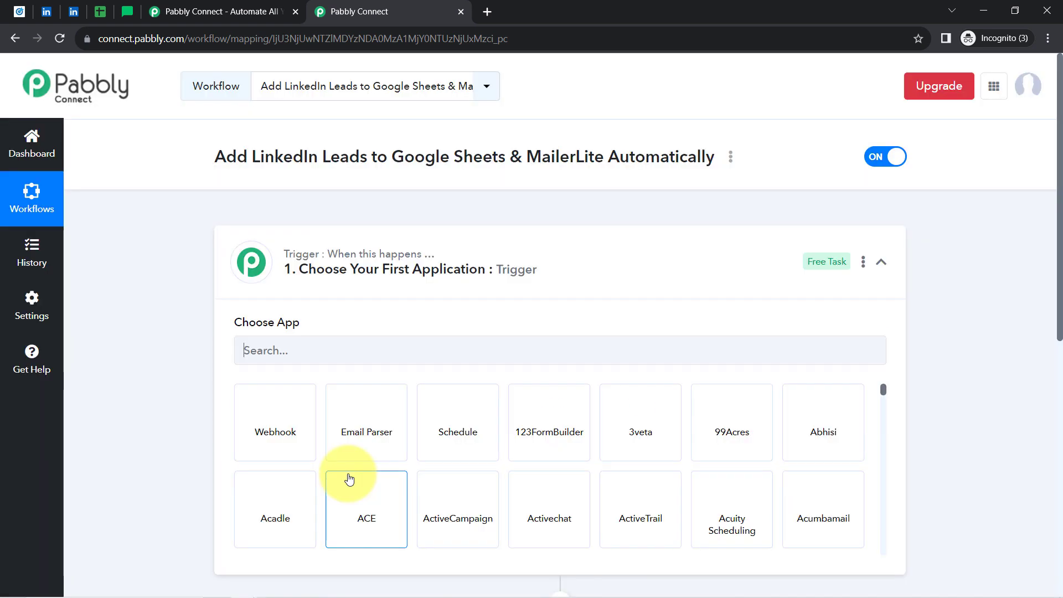
click(319, 273)
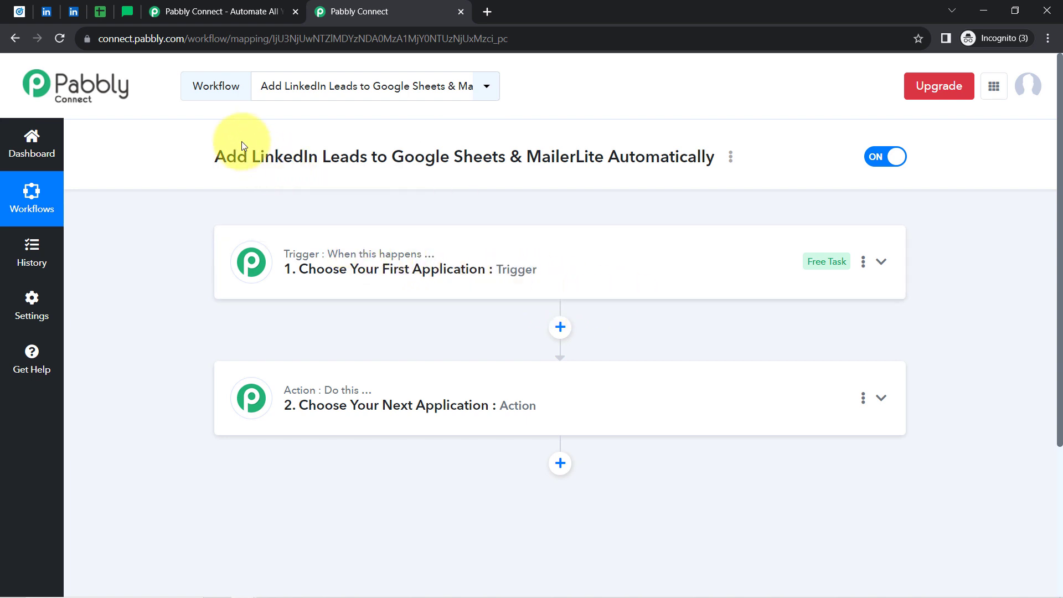
click(387, 155)
click(357, 157)
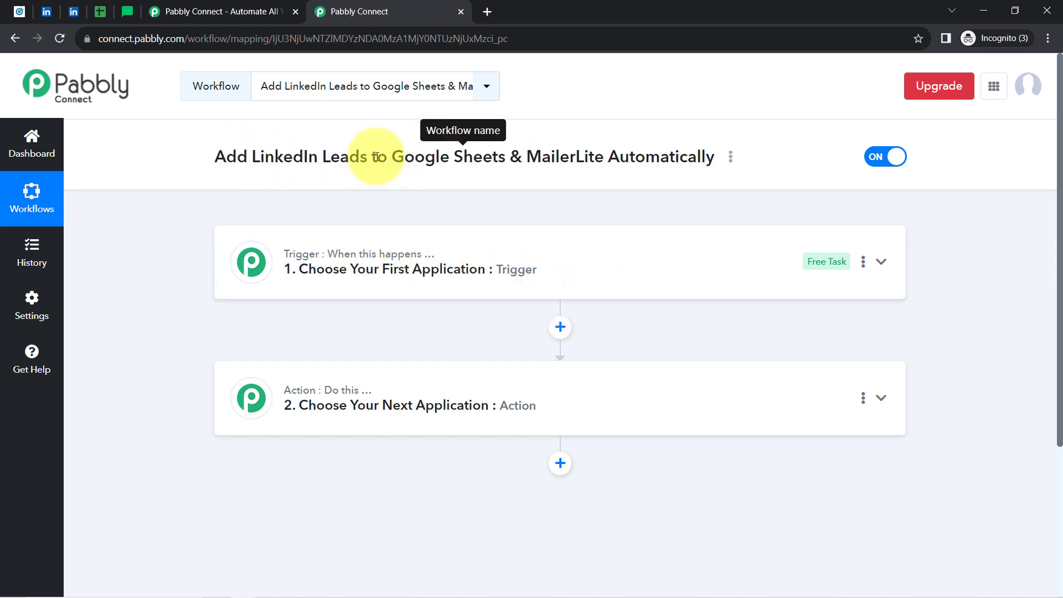
drag(361, 163, 251, 163)
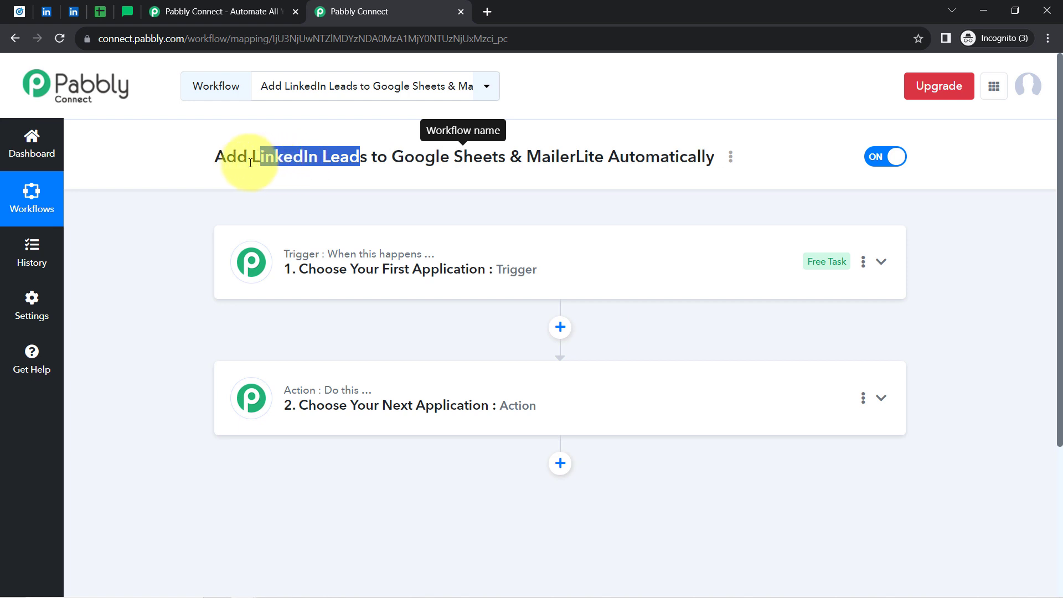
click(298, 286)
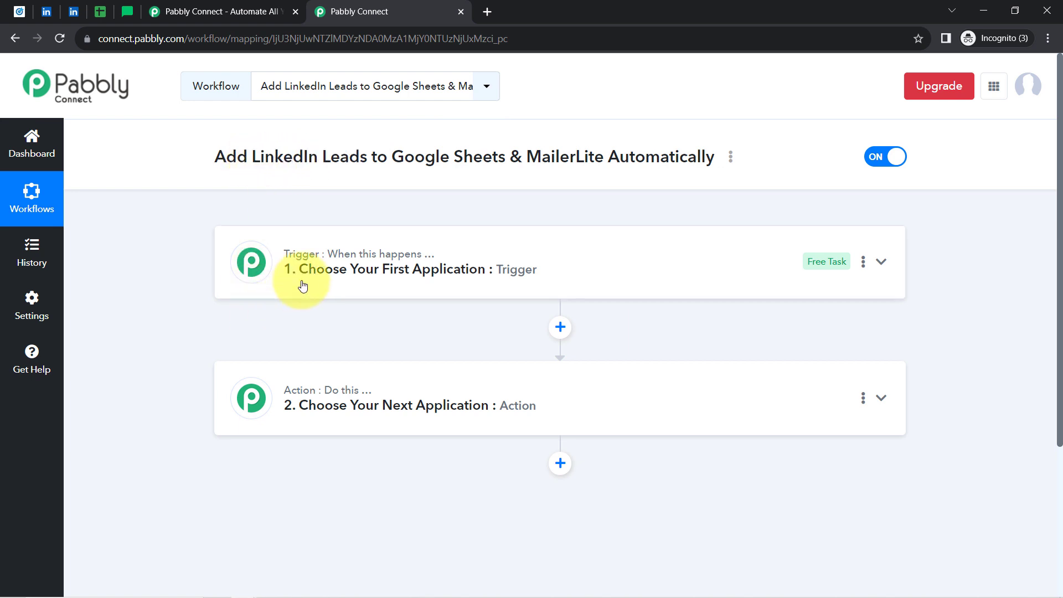
click(304, 361)
text(LinkedIn Lead)
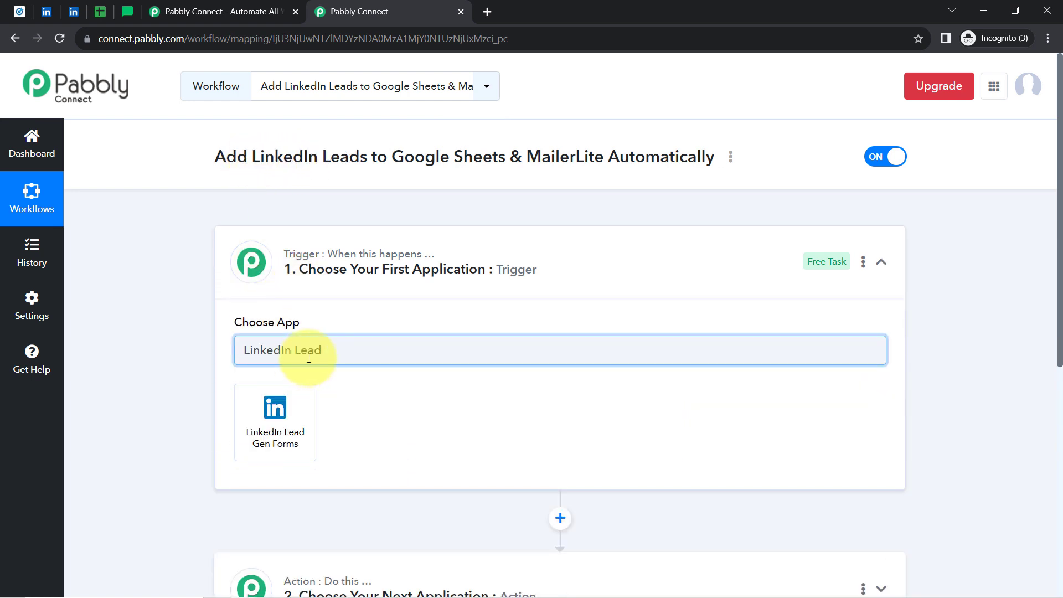
click(265, 420)
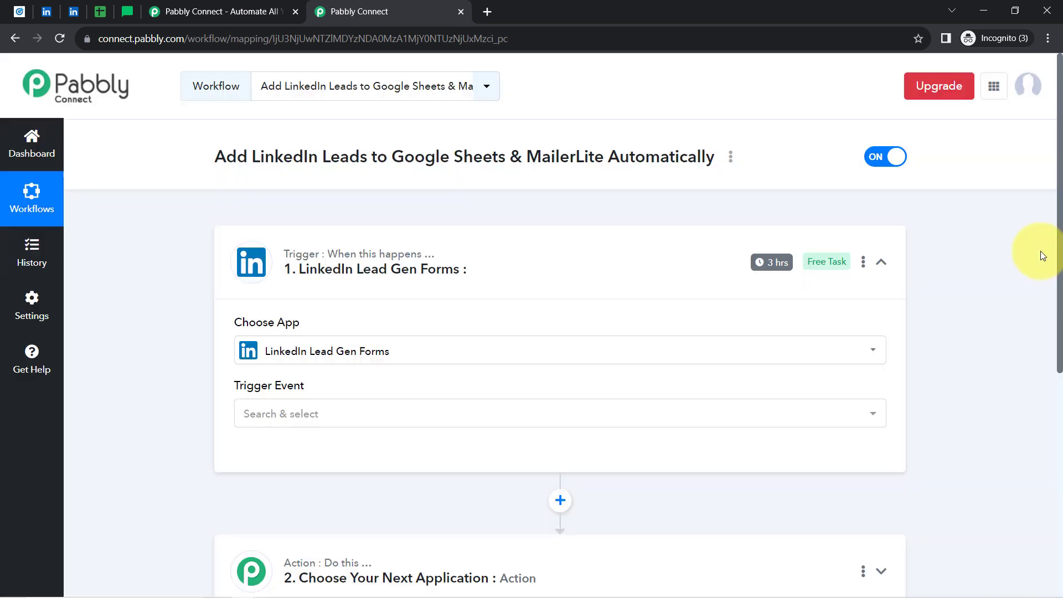
Search 'sheet' to make Google Sheets the step 2 app, then add a third action step.
drag(1058, 254, 1046, 387)
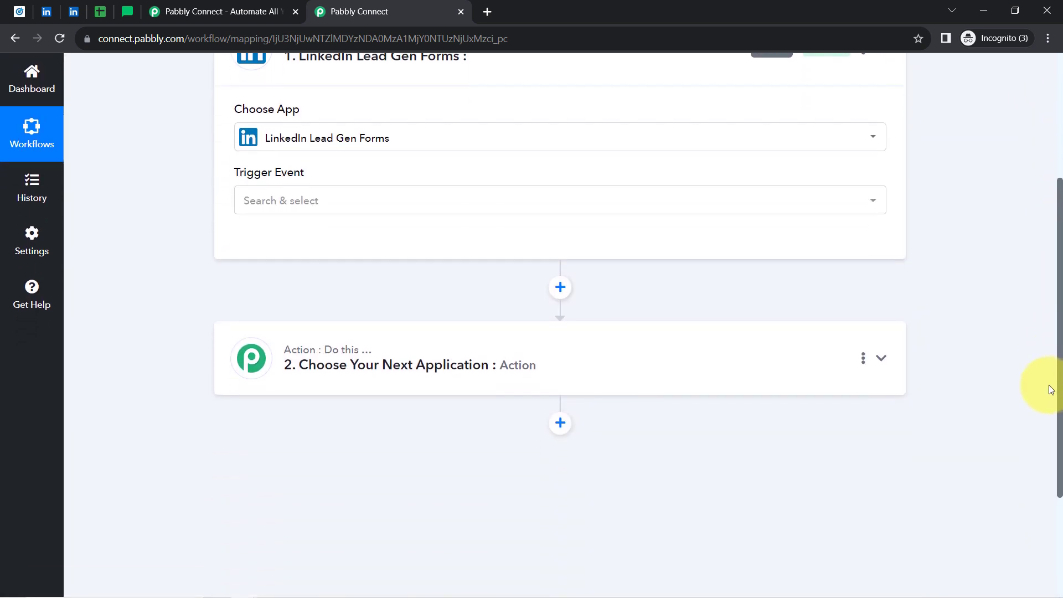
click(371, 350)
click(263, 430)
text(s)
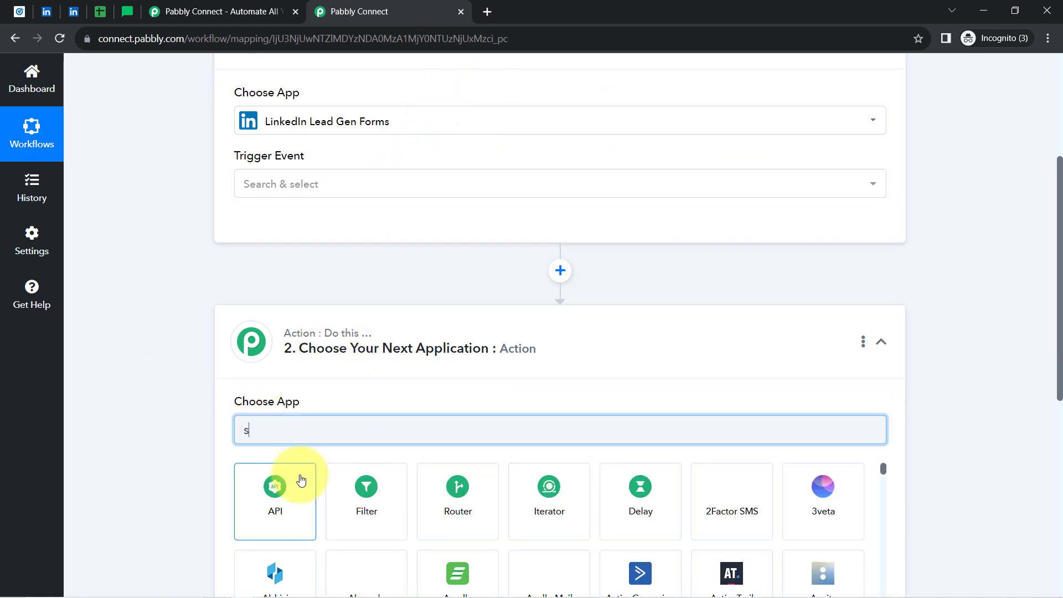
text(heet)
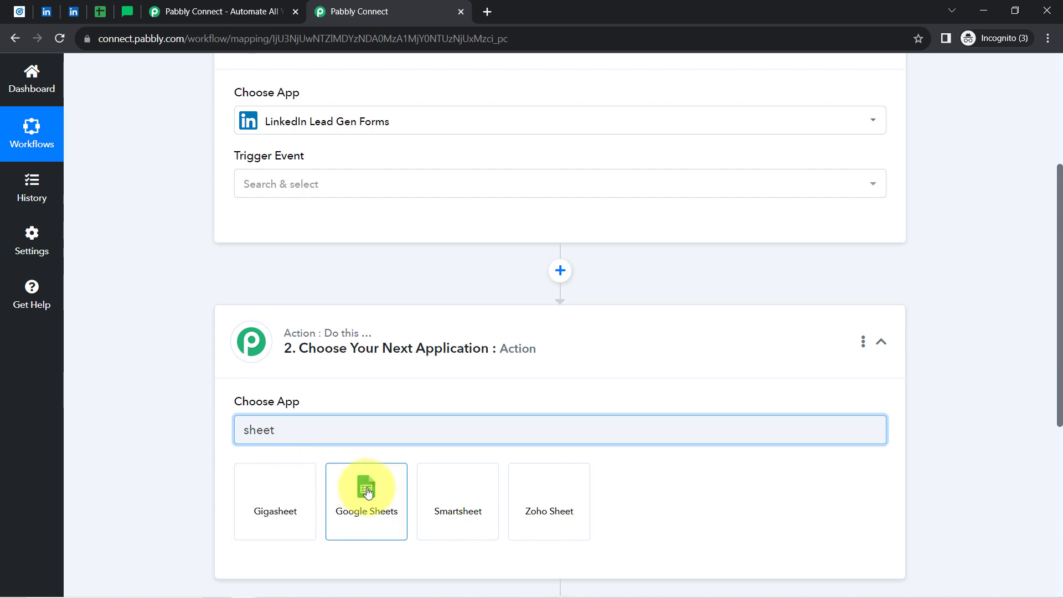
click(362, 490)
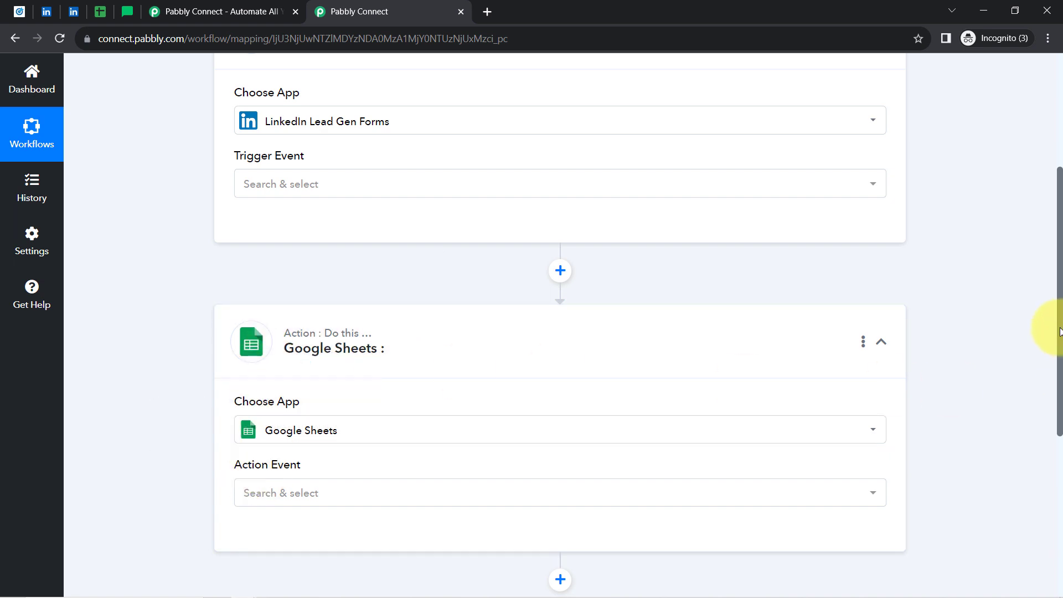
drag(1059, 331, 1045, 487)
click(560, 285)
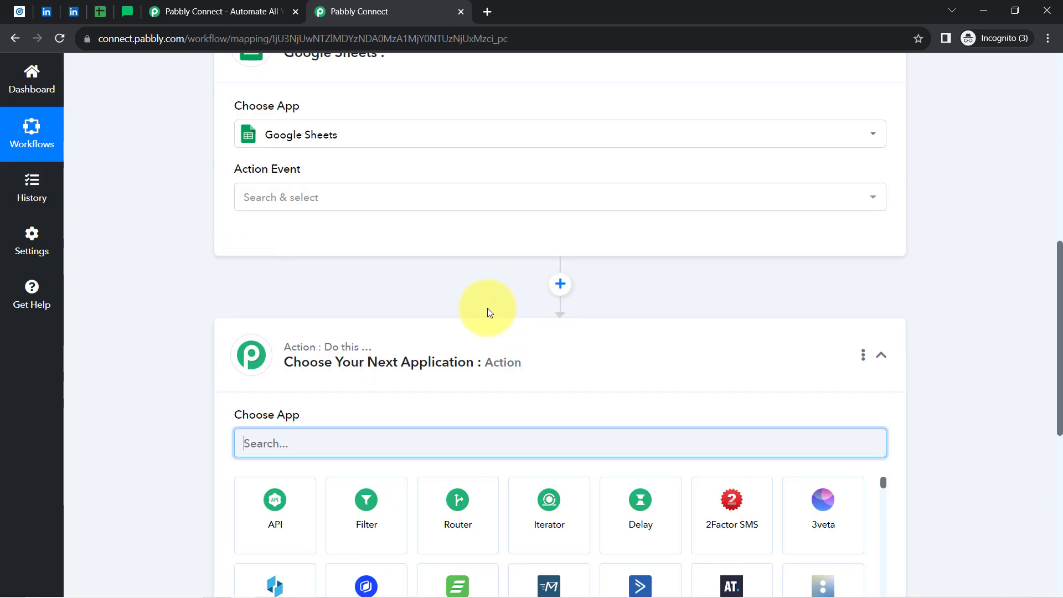
Search for MailerLite in the third step's app box and choose MailerLite Classic.
text(maile)
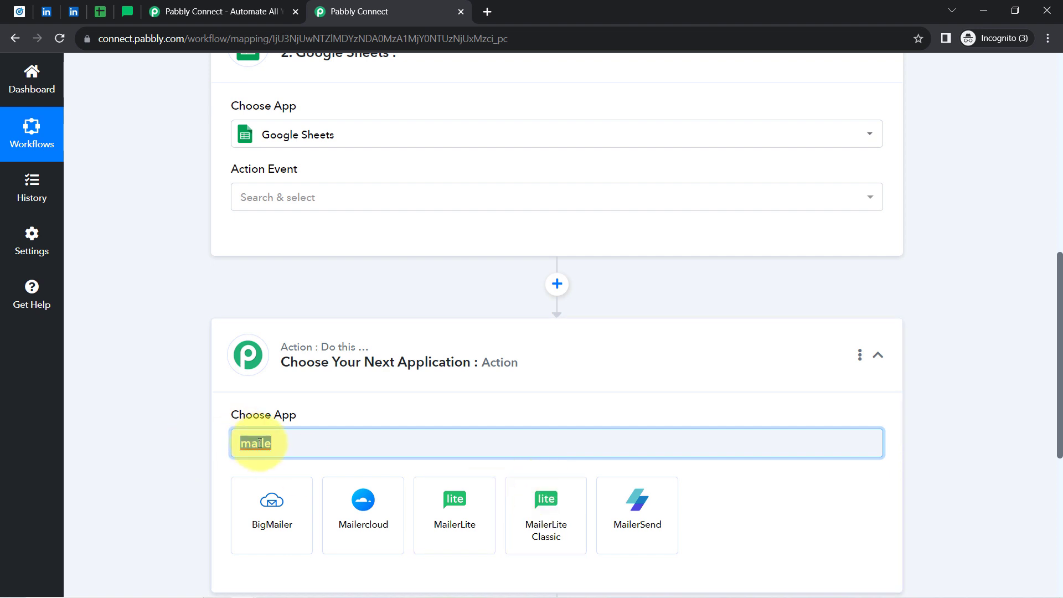
text(ac)
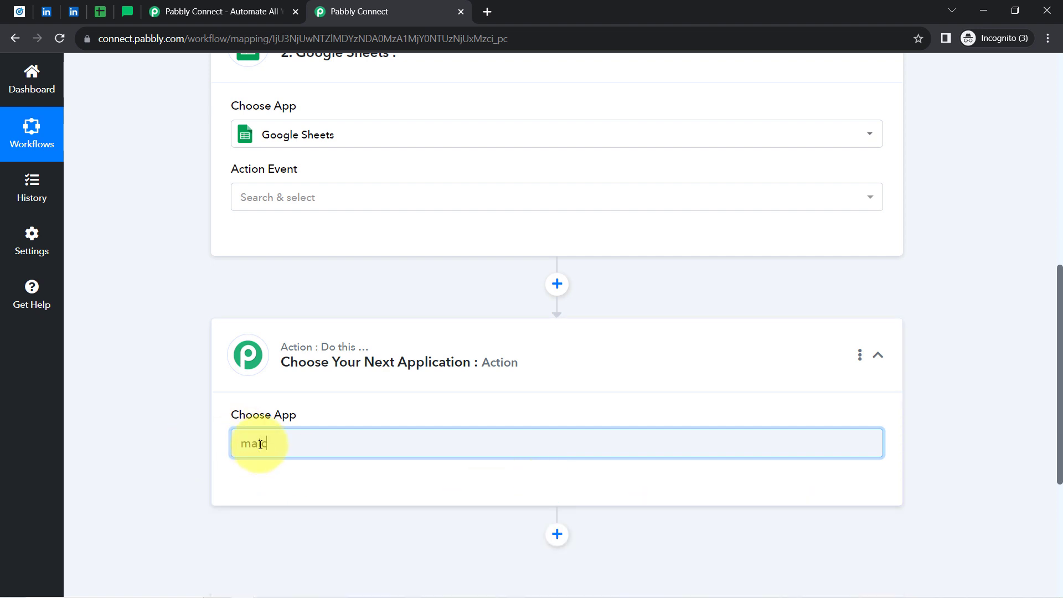
key(BackSpace)
text(ilc)
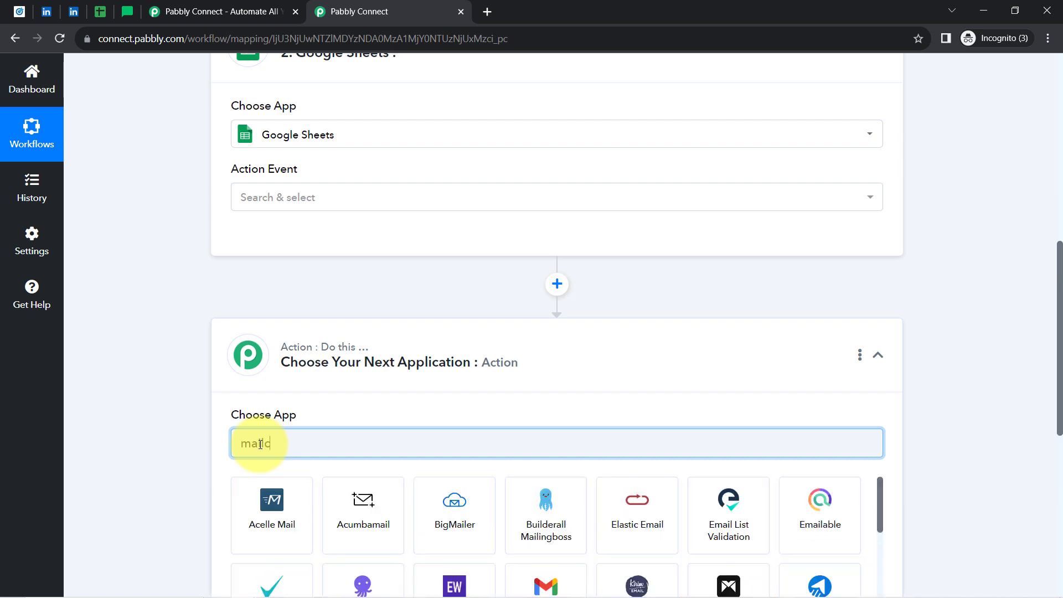
key(BackSpace)
key(BackSpace)
key(BackSpace)
key(BackSpace)
key(BackSpace)
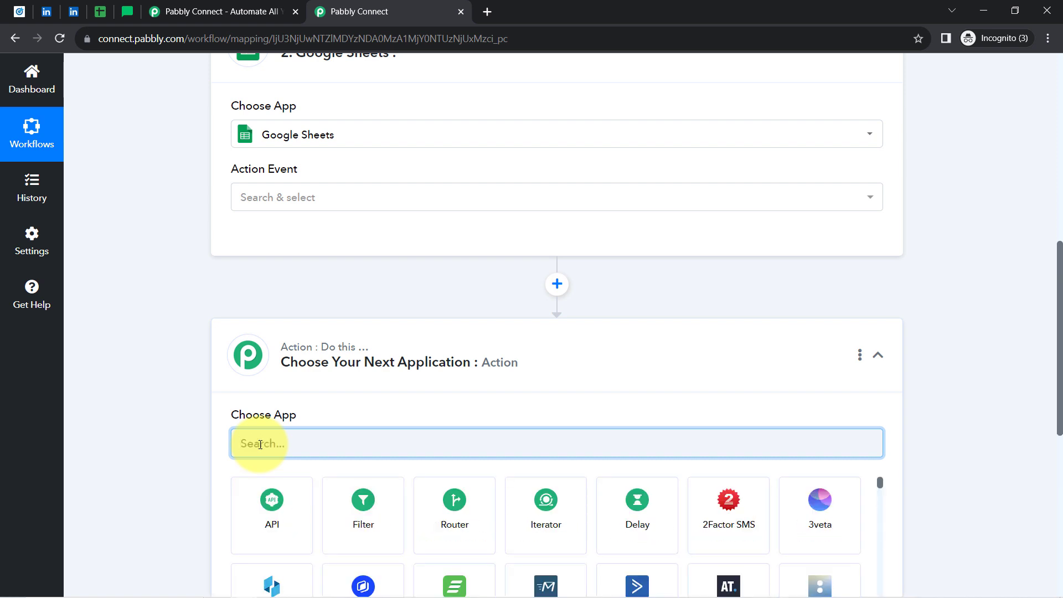
text(acti)
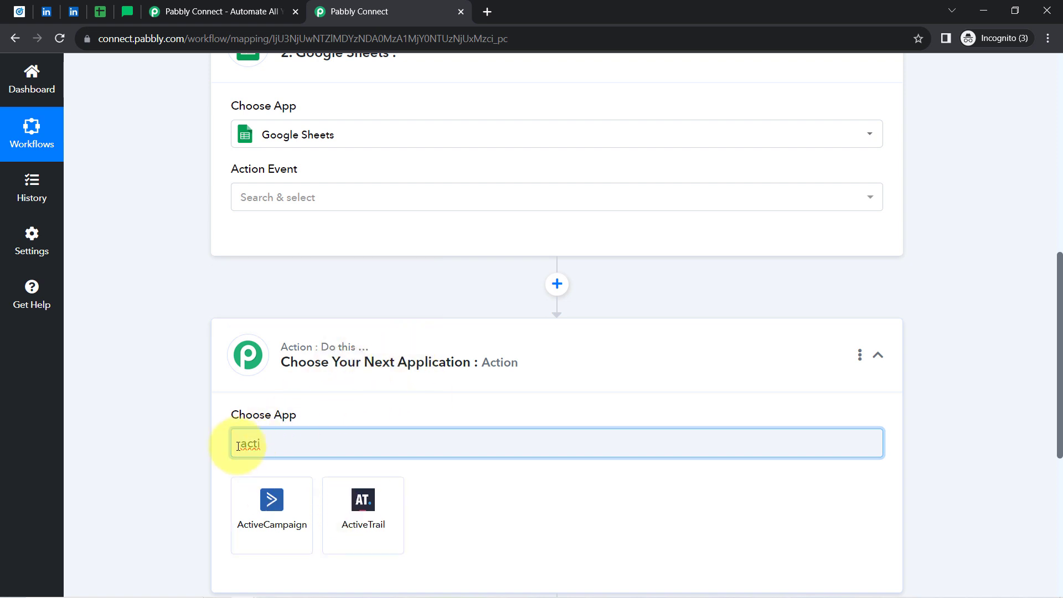
text(maile)
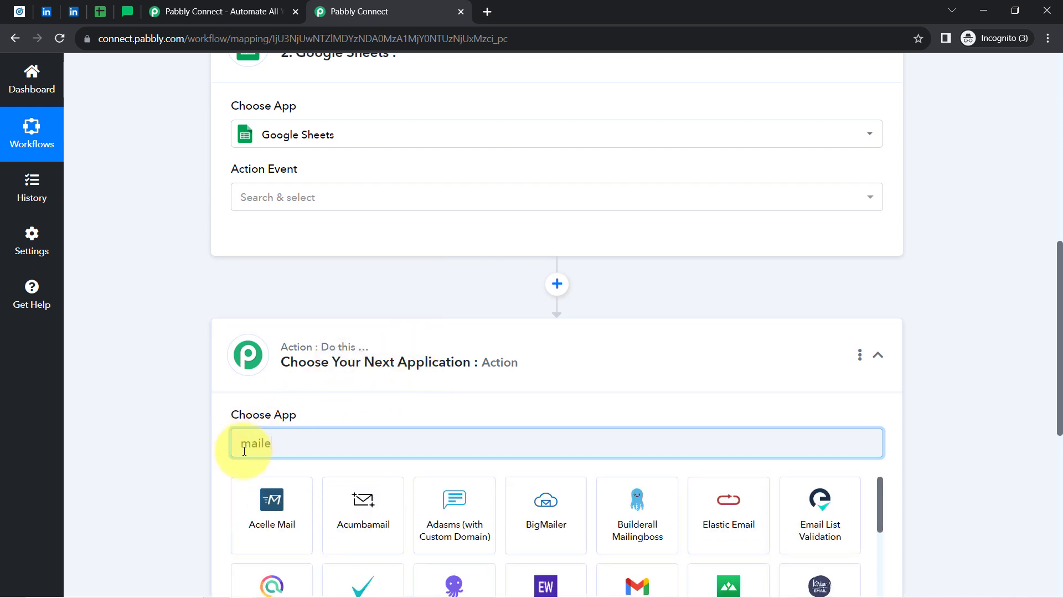
click(536, 520)
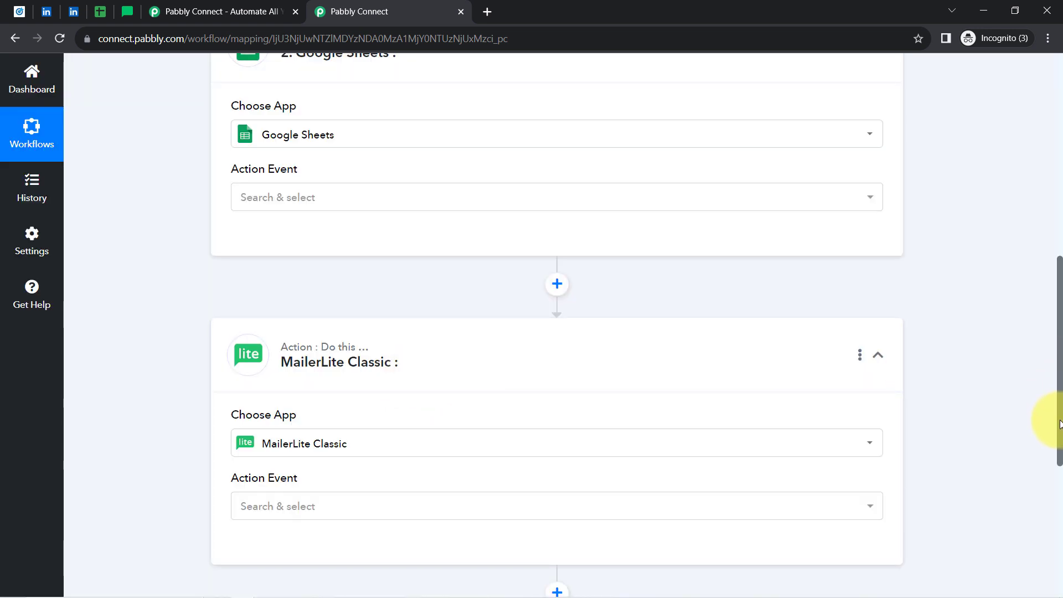
drag(1060, 425, 1055, 155)
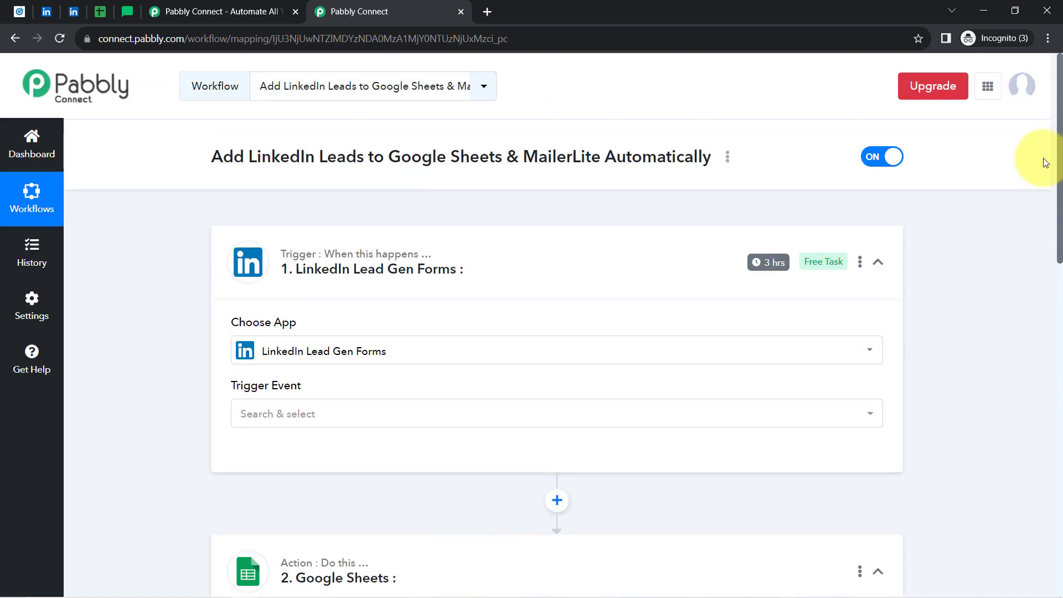
Set the LinkedIn trigger event to New Lead Gen Form Response.
mouse_move(342, 260)
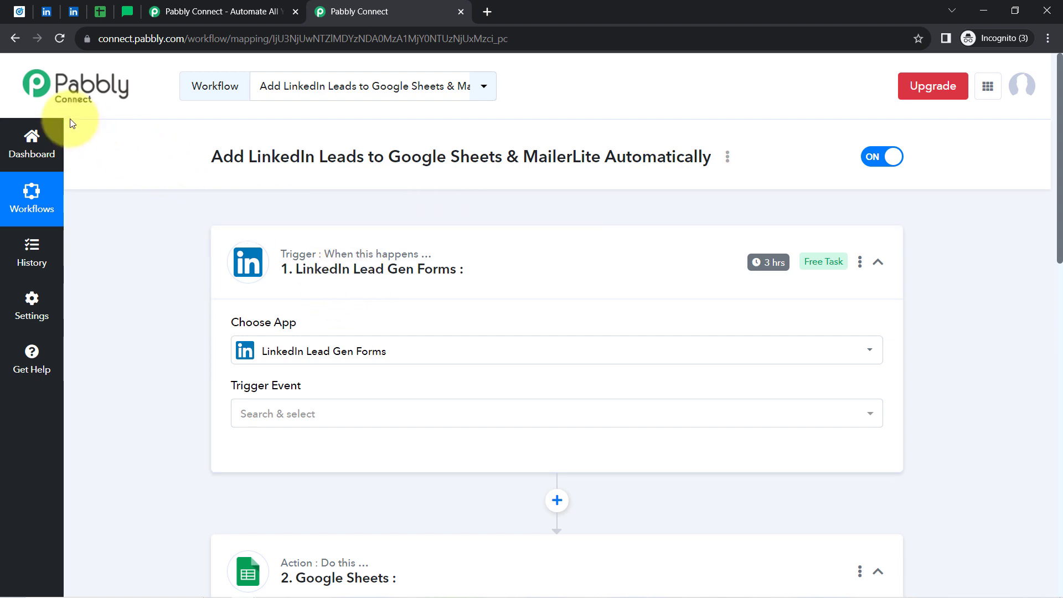
click(256, 420)
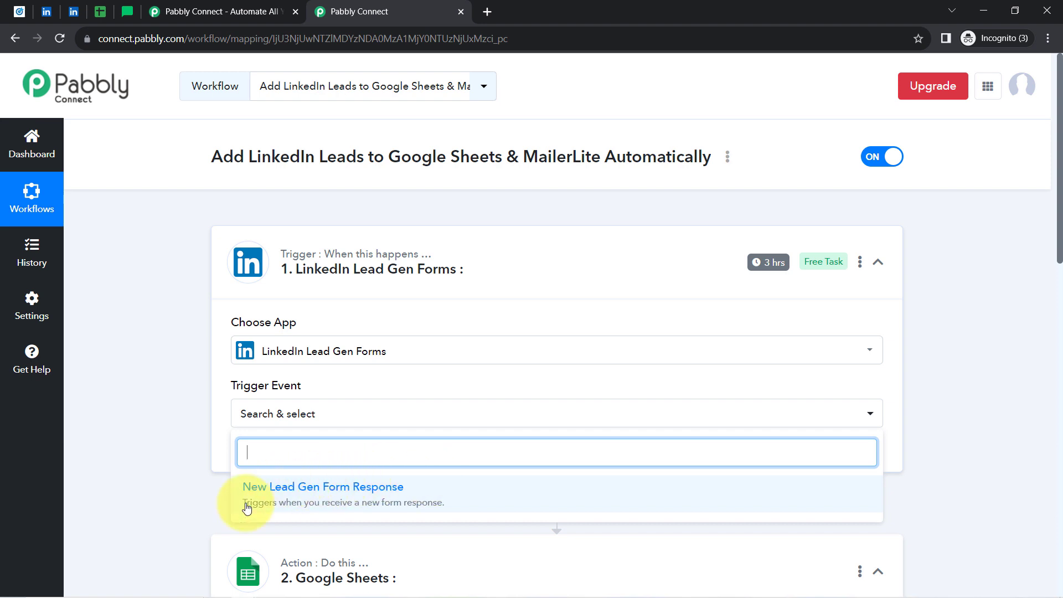
click(375, 500)
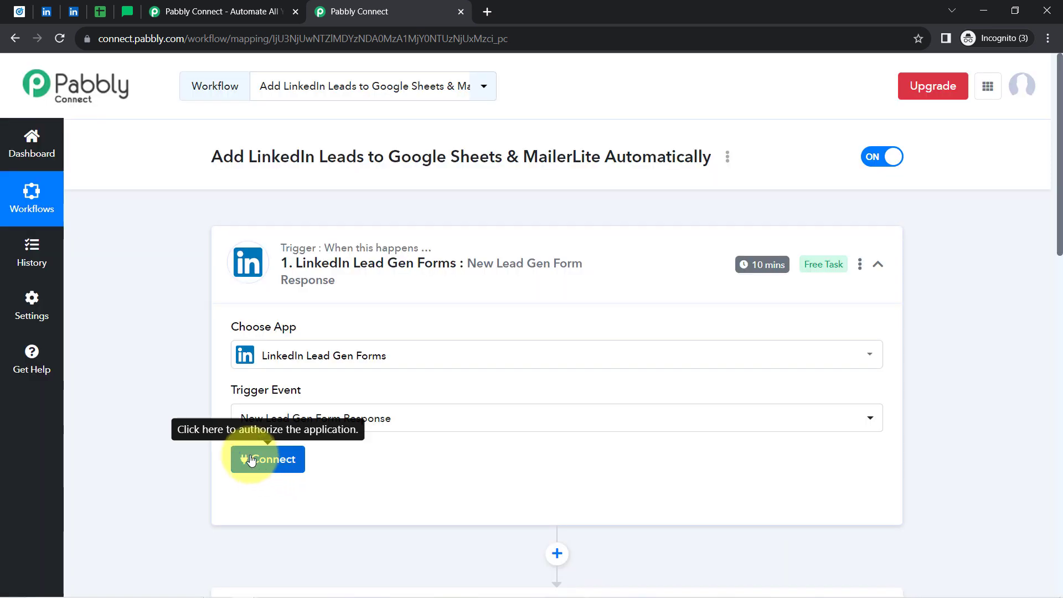
Abandon a new LinkedIn authentication, reuse existing connection LinkedIn Lead Gen Forms #14, and save.
click(251, 458)
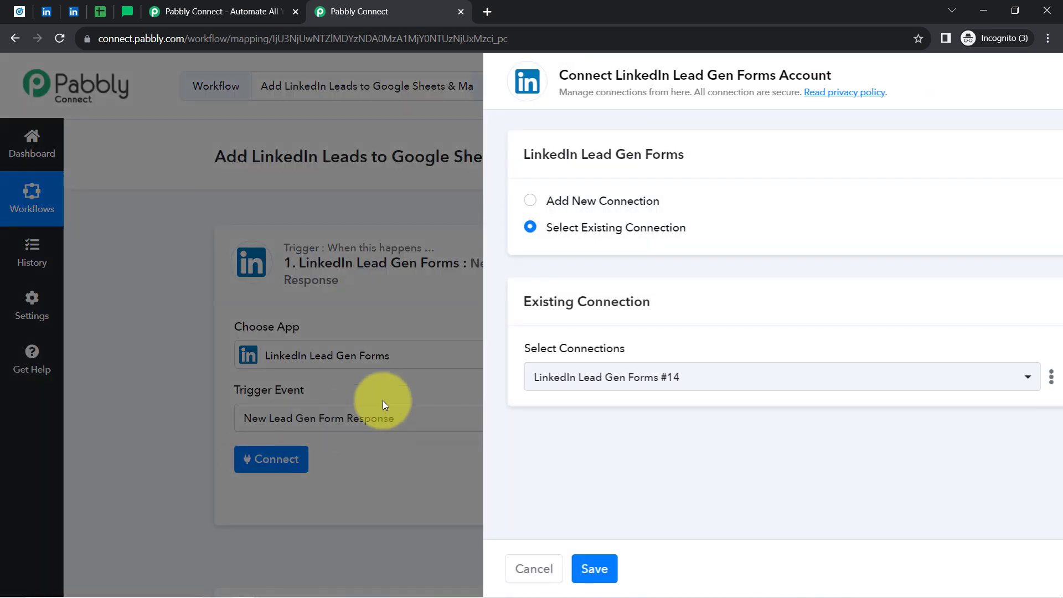
click(592, 201)
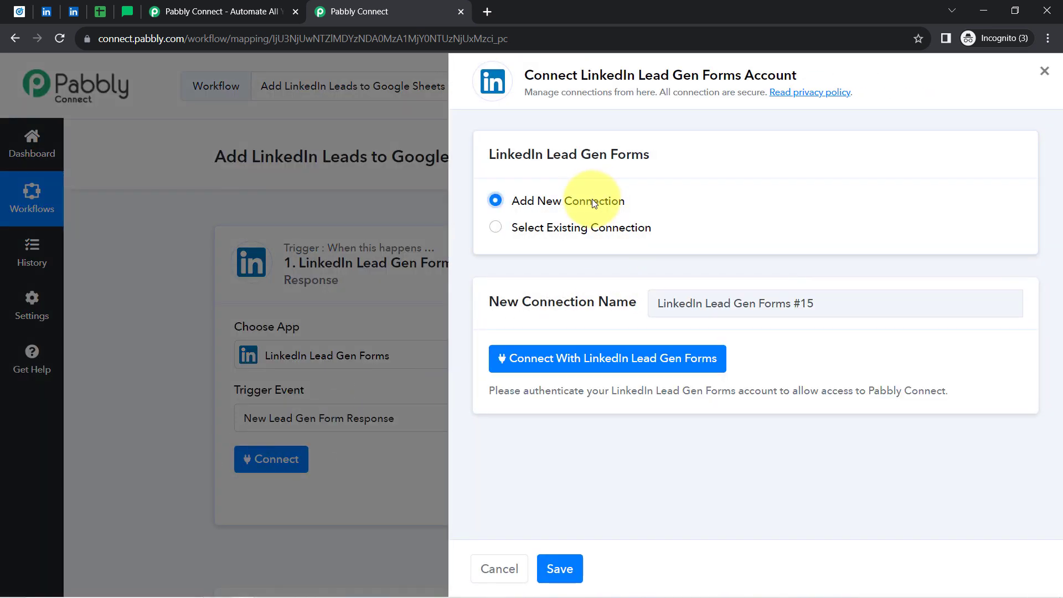
drag(577, 74, 738, 72)
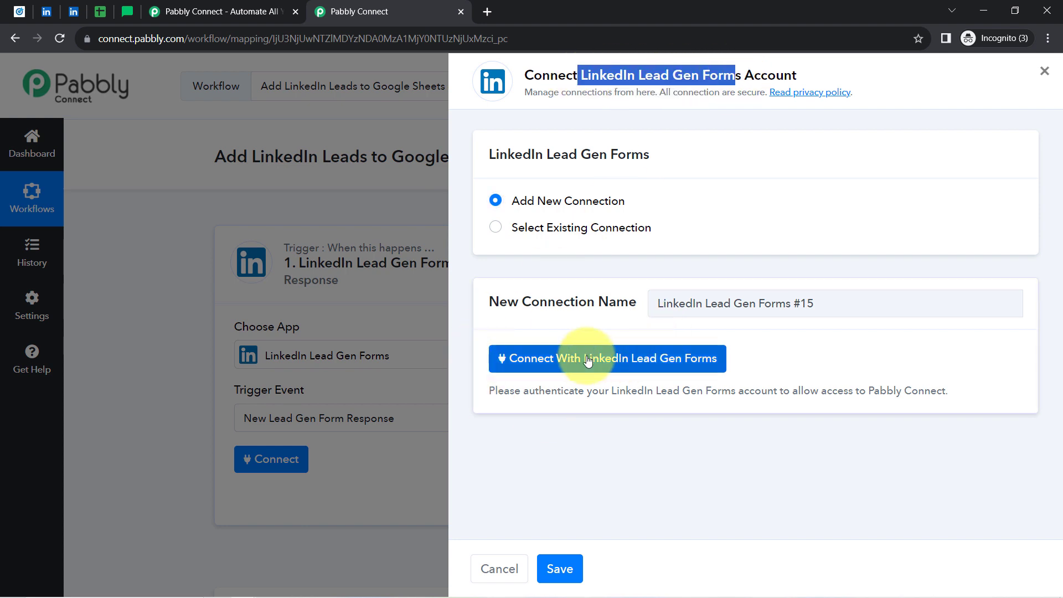
click(573, 370)
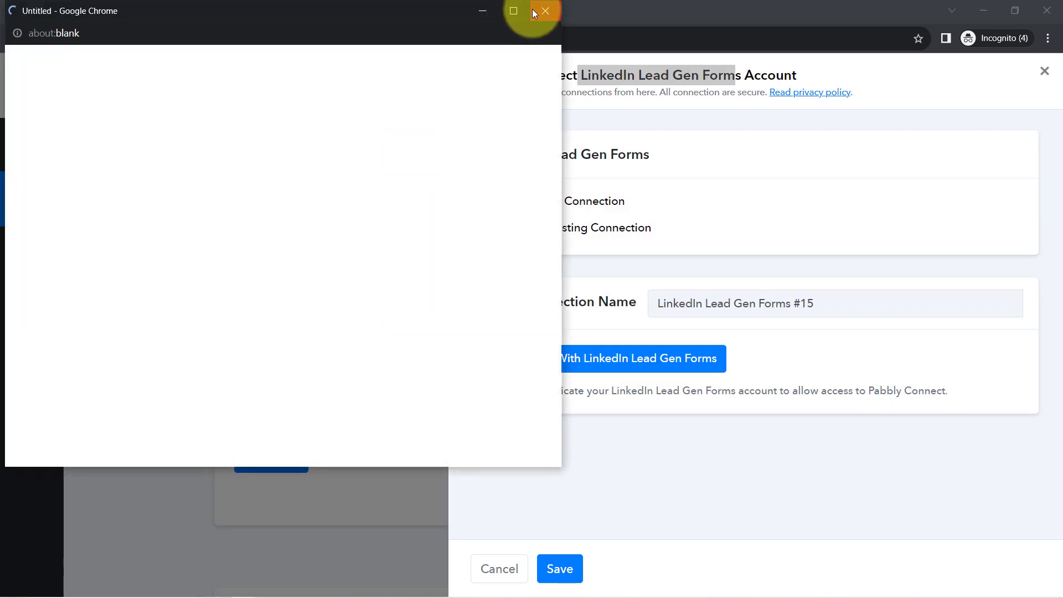
click(545, 10)
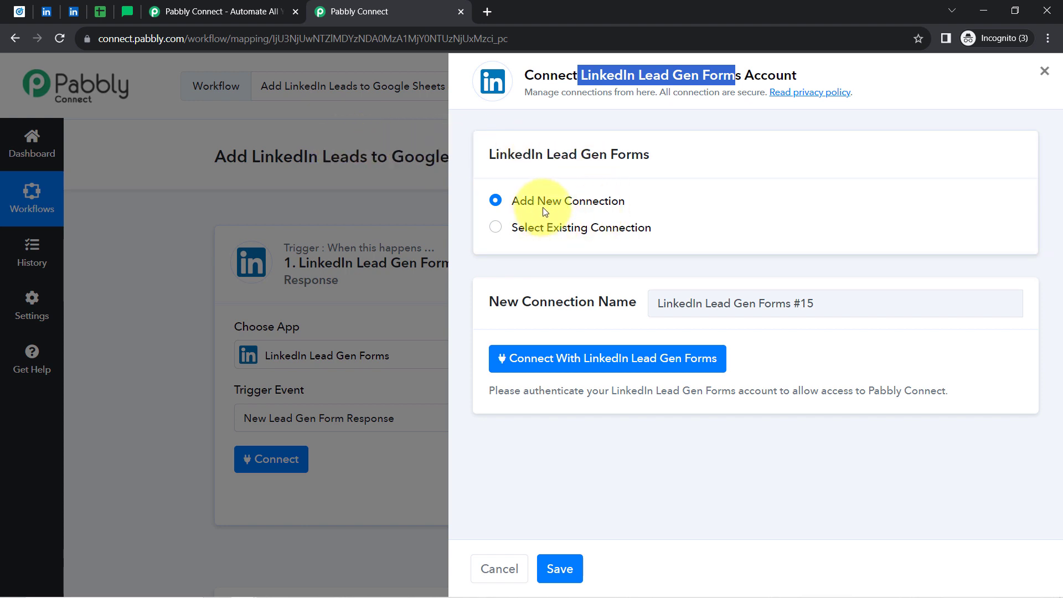
click(493, 232)
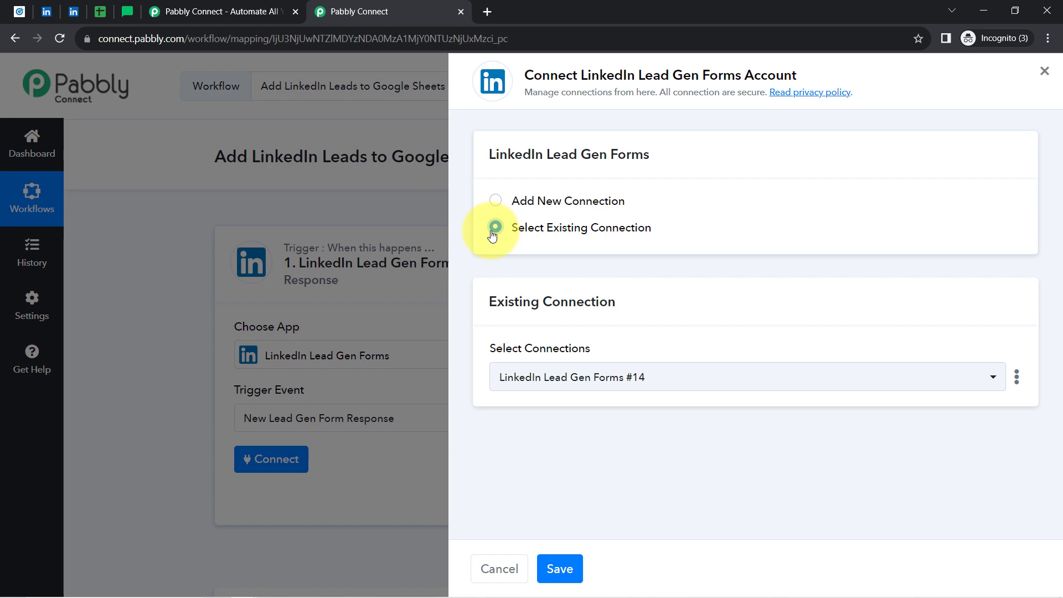
click(572, 569)
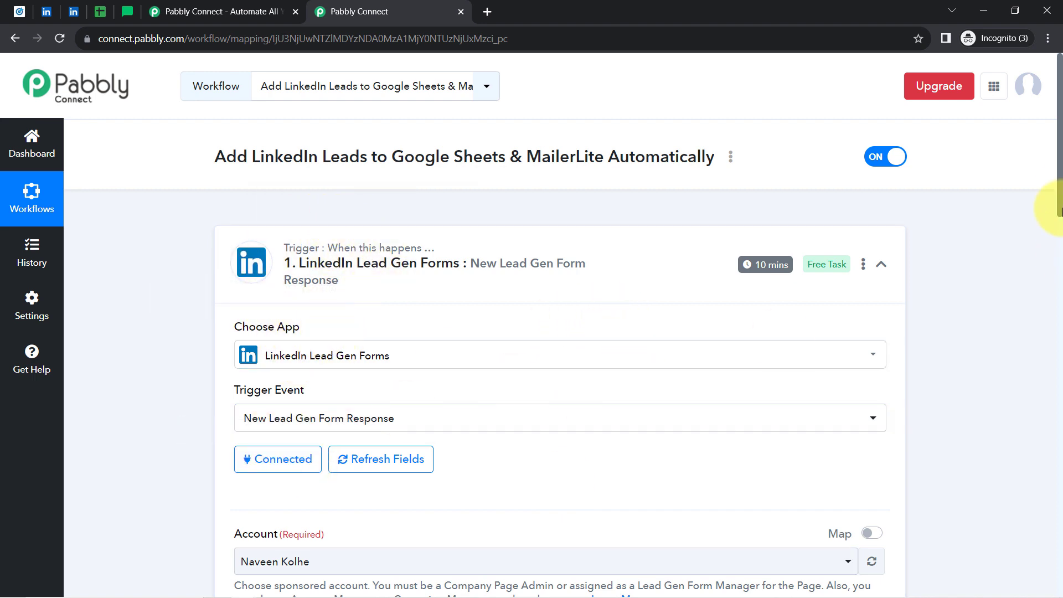
Keep the personal ad account selected in the LinkedIn trigger's Account field.
drag(1061, 176, 1027, 327)
drag(232, 117, 327, 115)
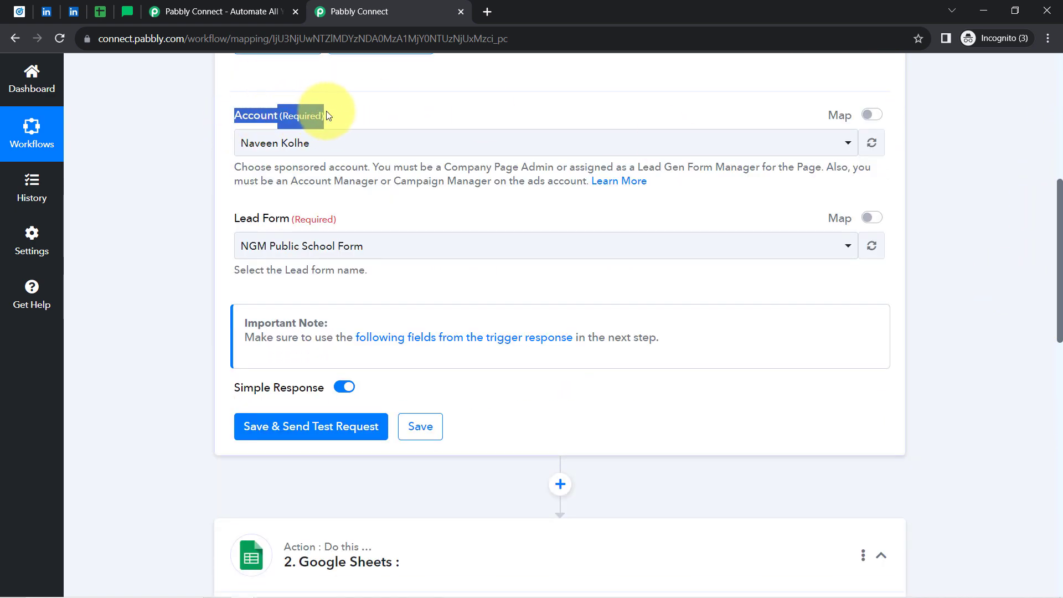
click(277, 148)
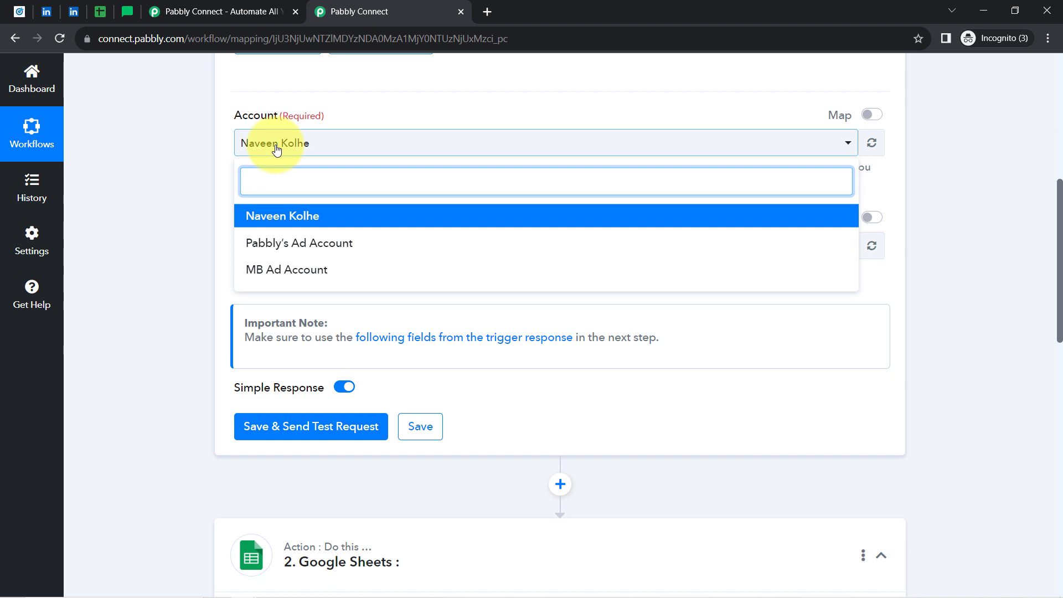
click(299, 217)
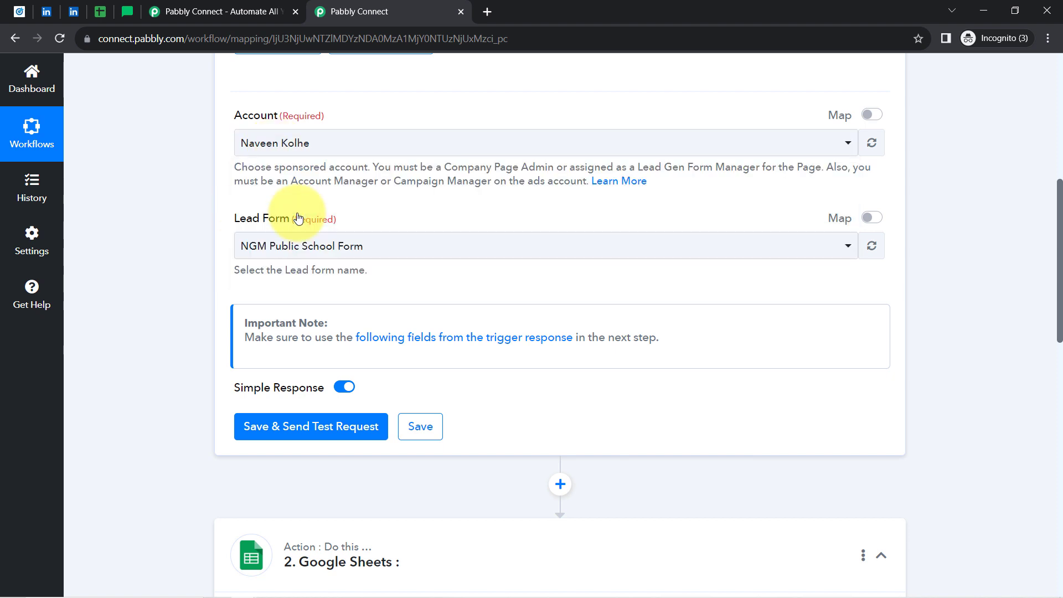
click(31, 12)
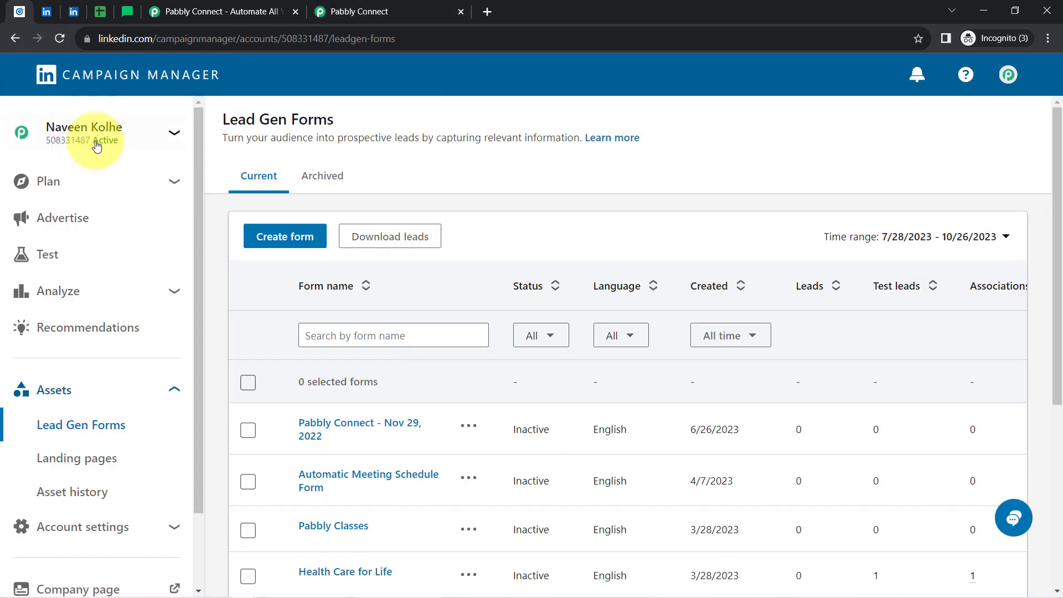
click(387, 8)
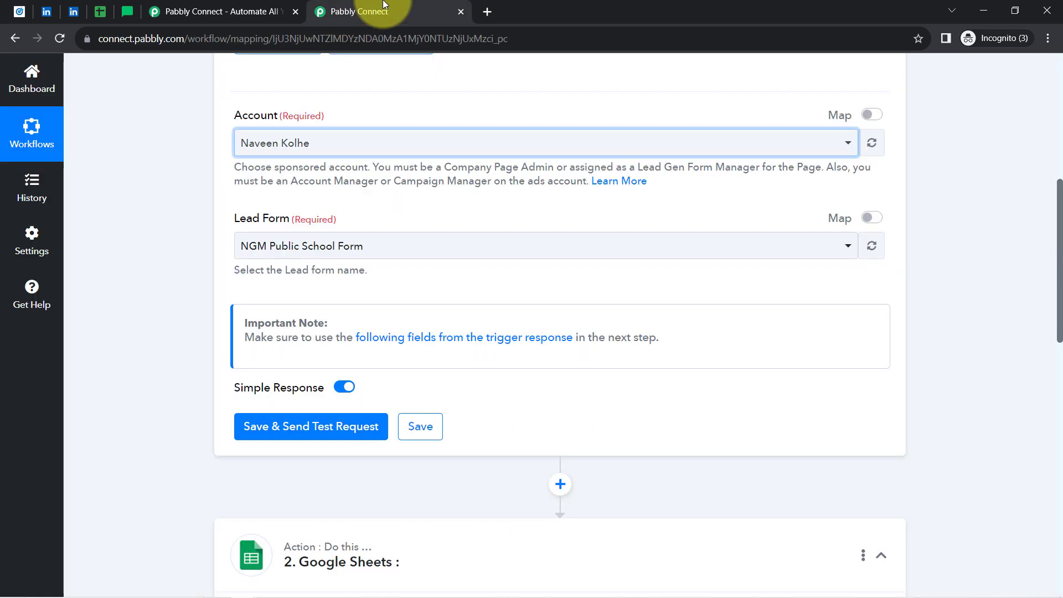
Choose Sample LeadGen Form as the Lead Form and send a test request, returning Response 0.
drag(232, 221, 322, 212)
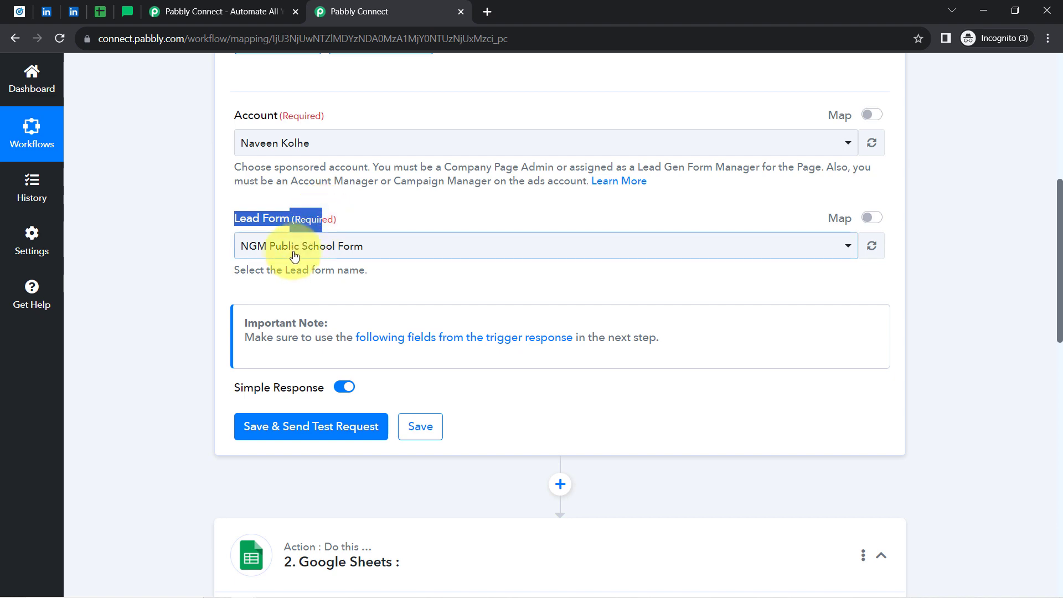
click(294, 250)
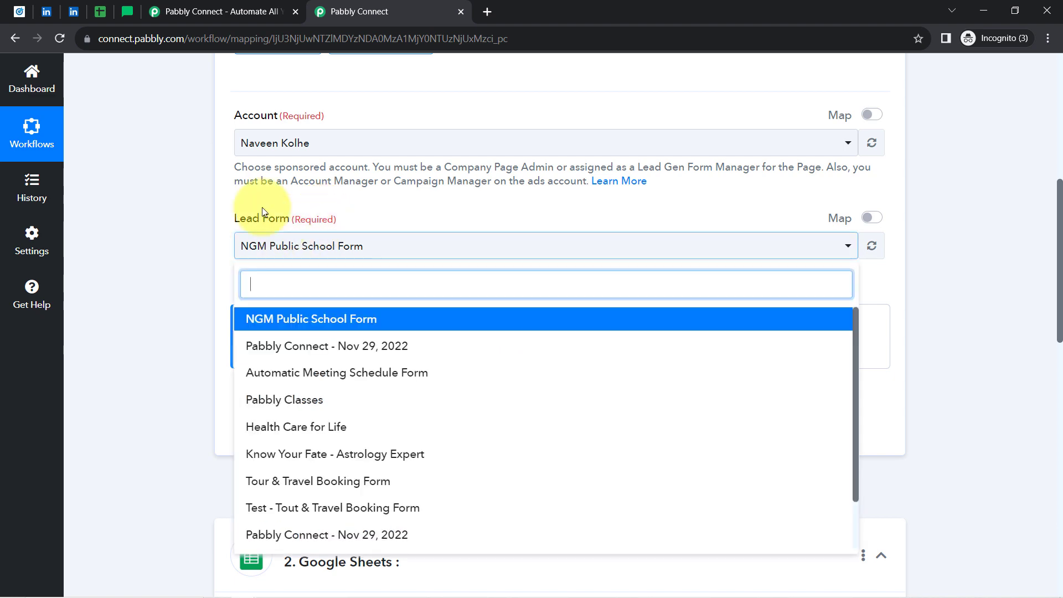
click(20, 11)
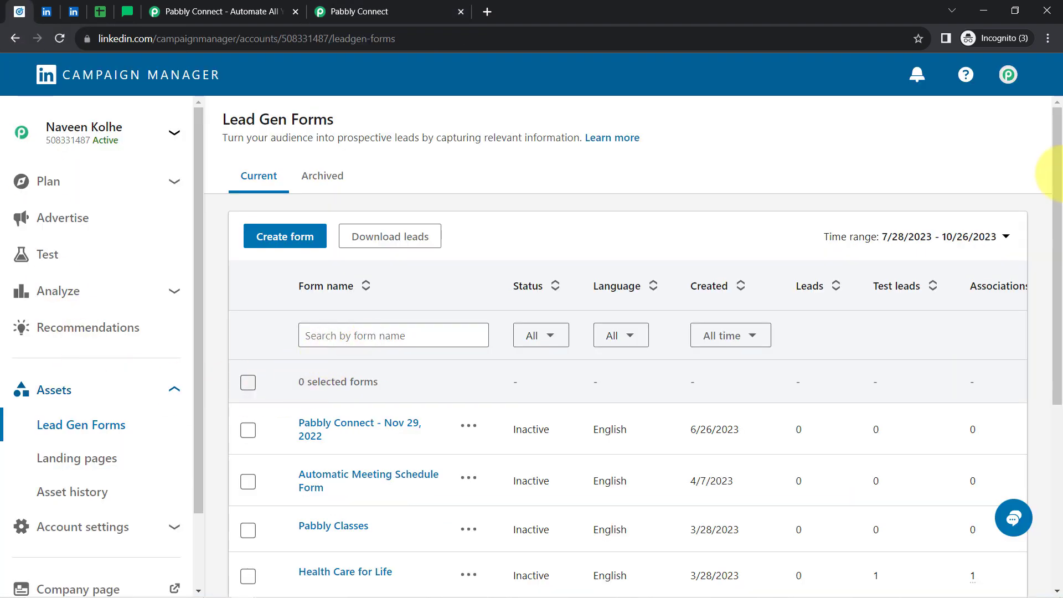
drag(1059, 182, 1051, 377)
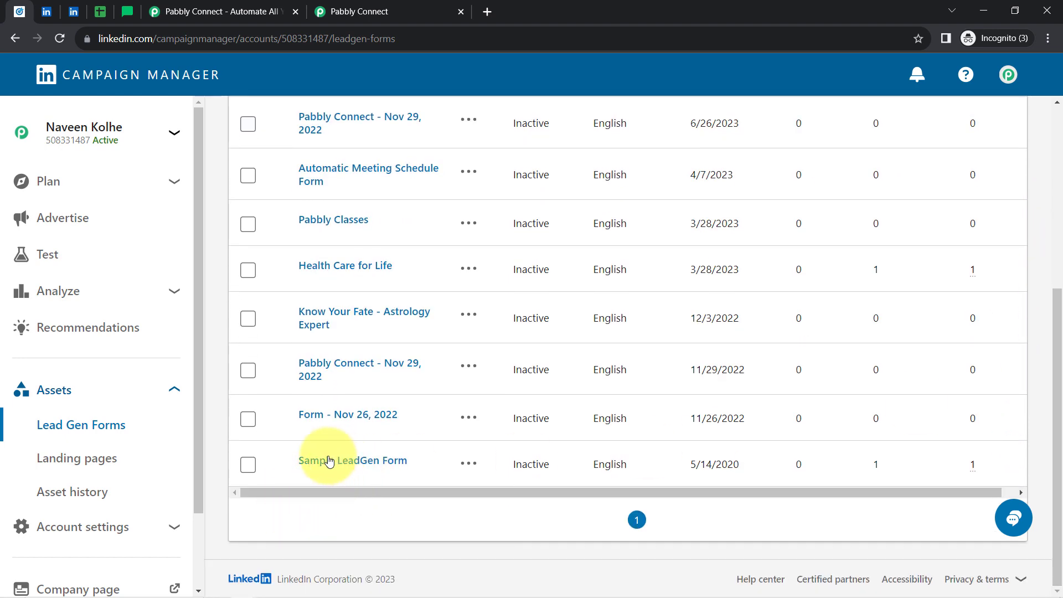
click(348, 12)
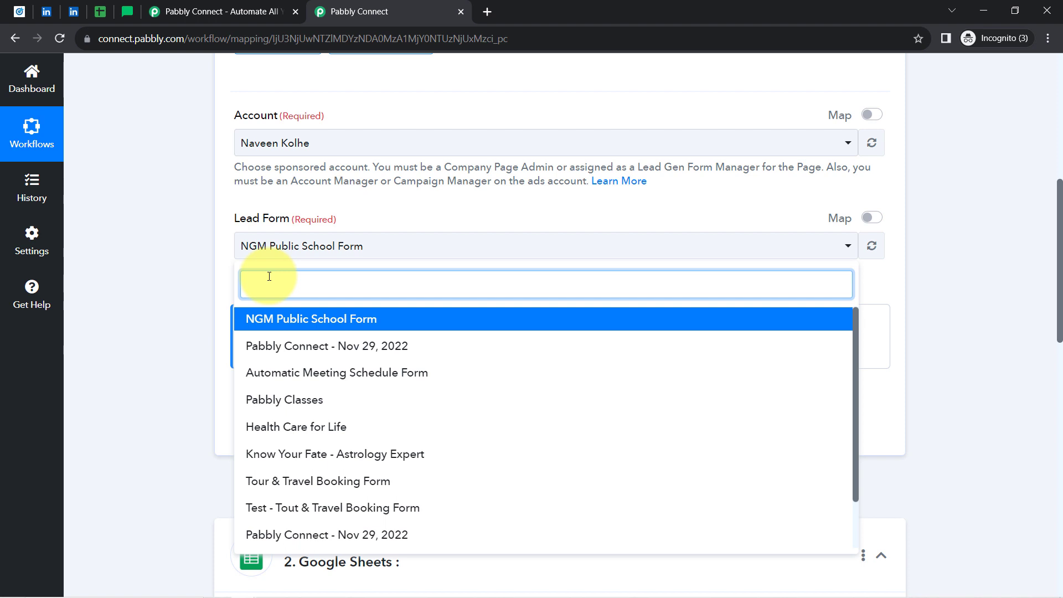
text(sam)
click(291, 322)
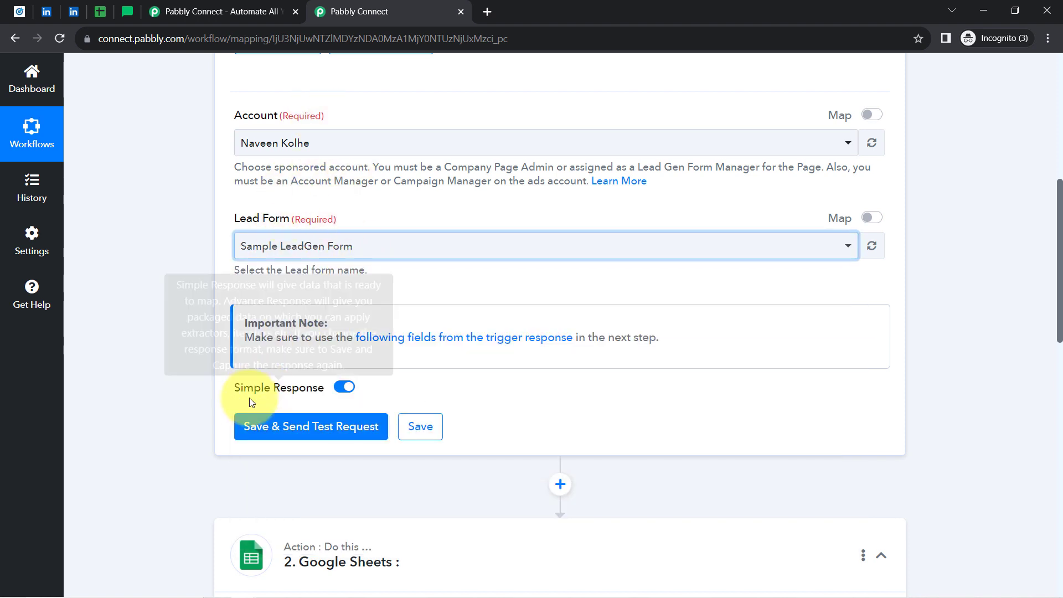
click(243, 430)
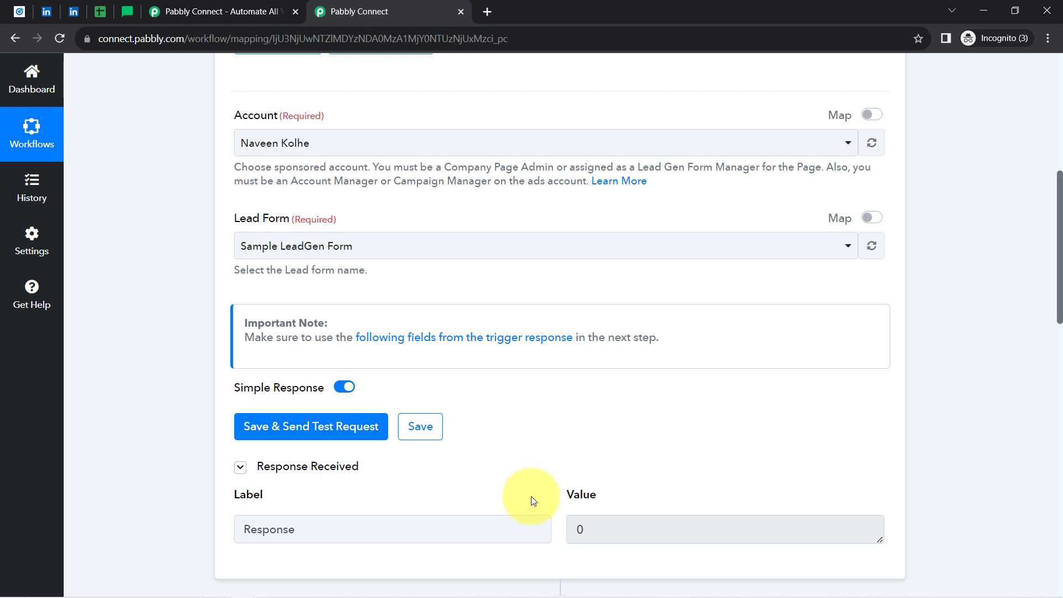
click(75, 16)
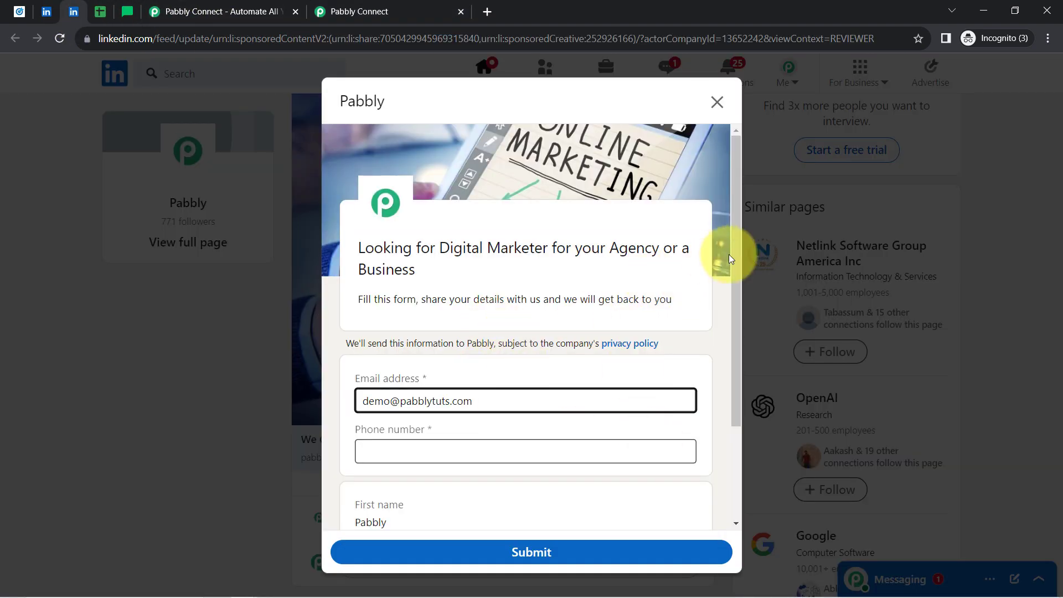
Open the Pabbly lead form from the LinkedIn ad, enter a phone number, and review the prefilled fields.
drag(745, 257, 730, 315)
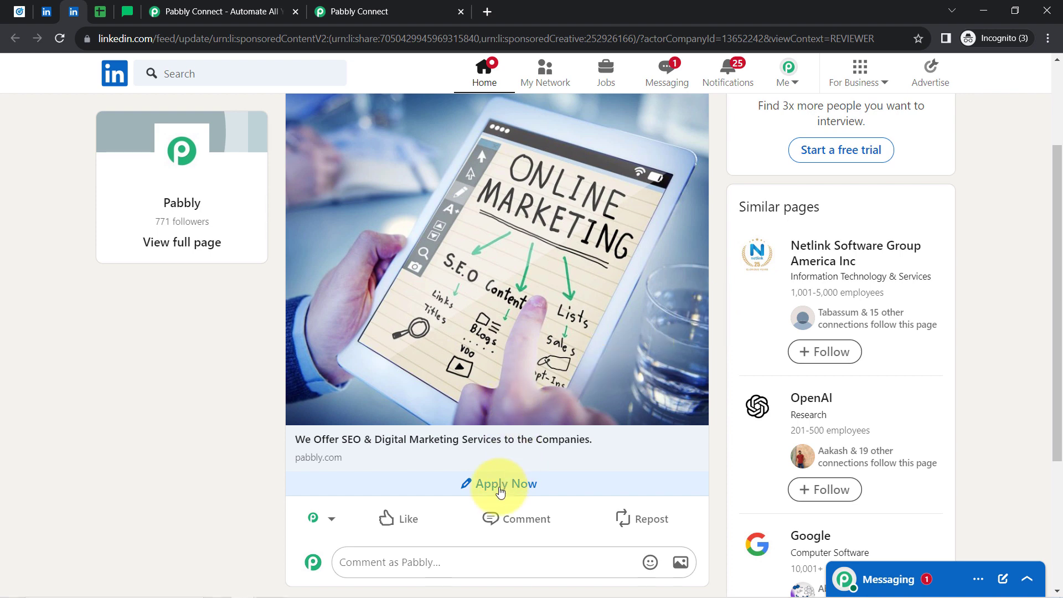
click(500, 491)
drag(391, 401, 487, 396)
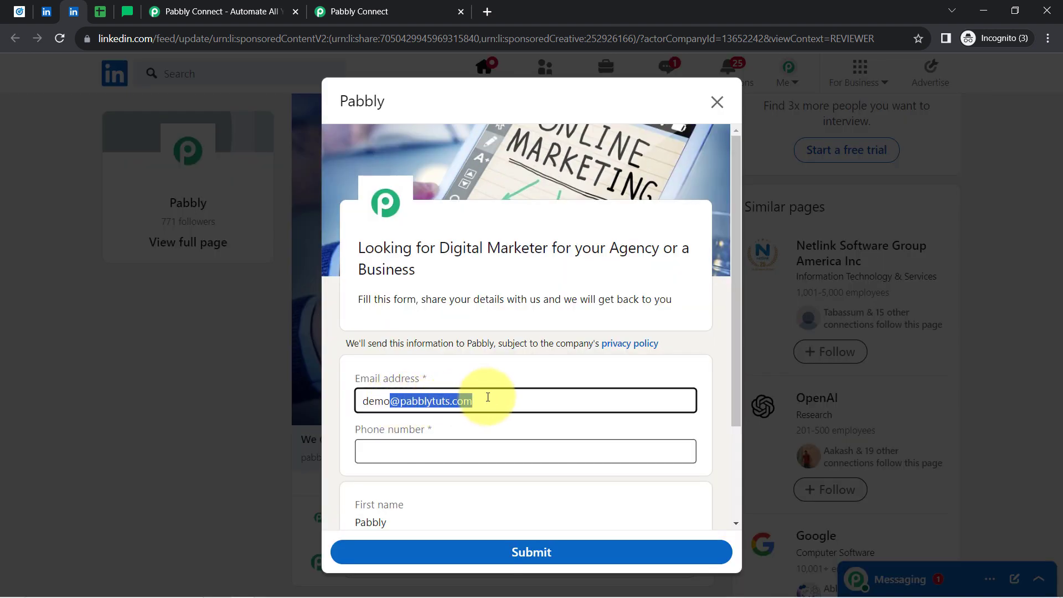
click(399, 446)
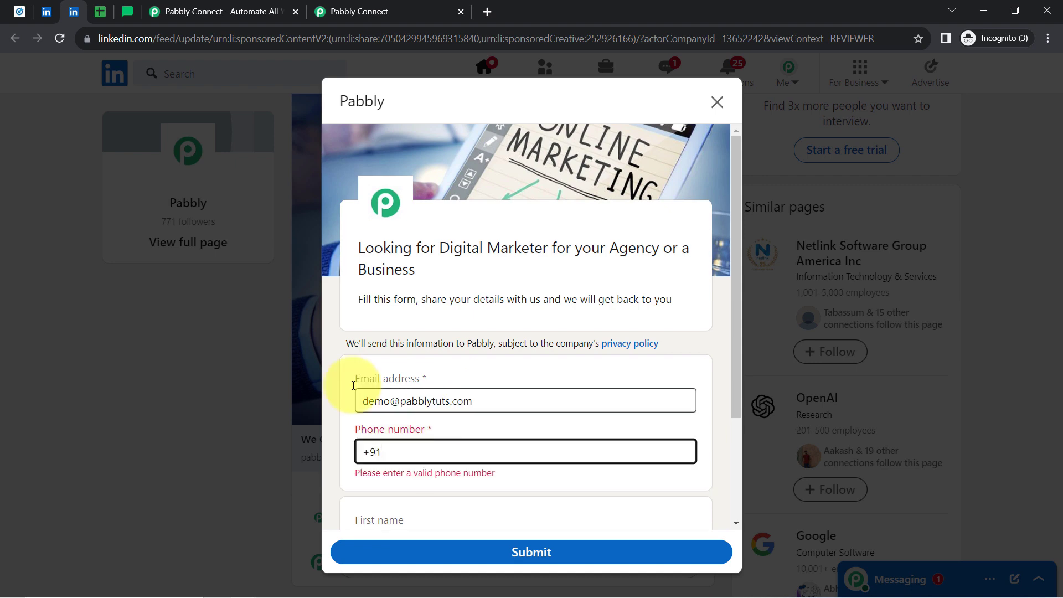
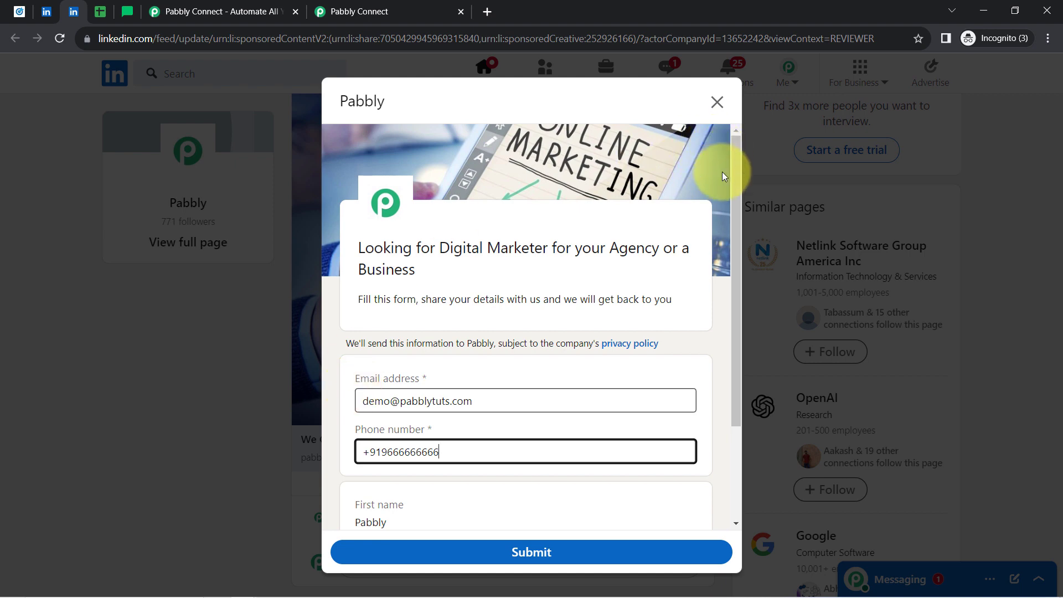
drag(735, 194, 736, 329)
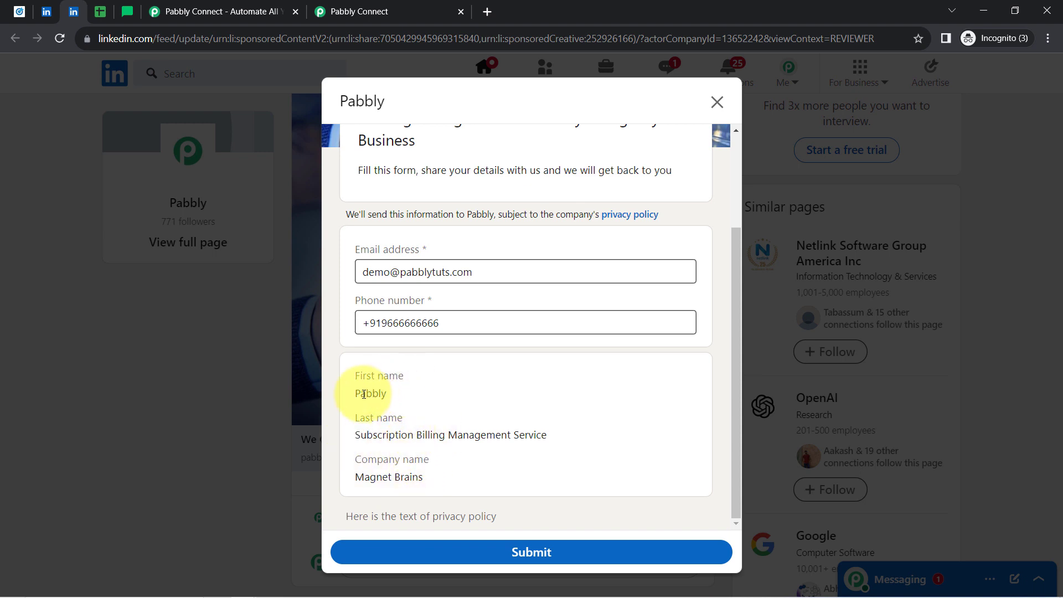
triple_click(359, 434)
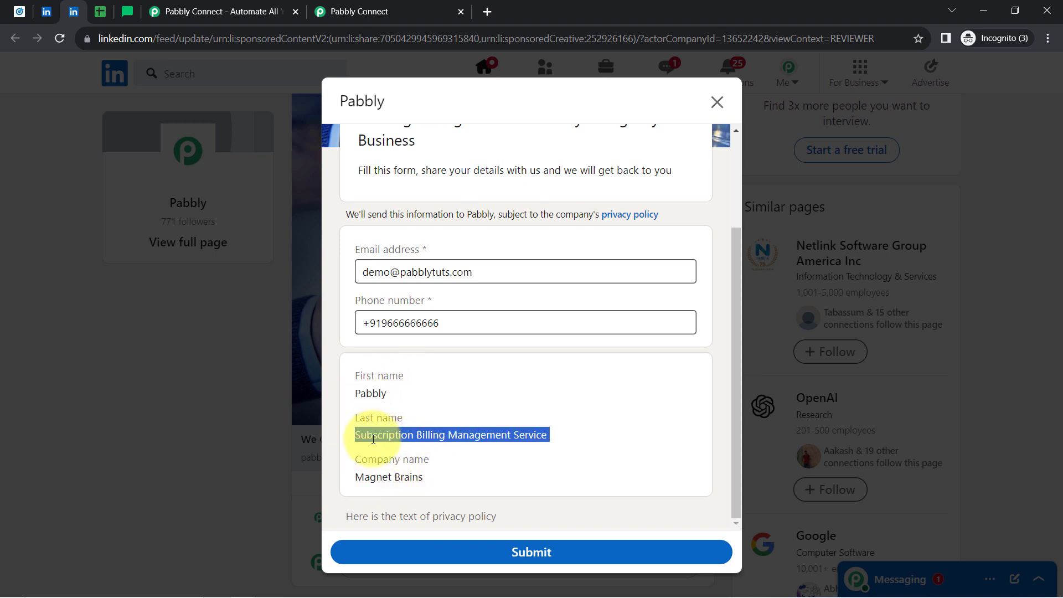
triple_click(378, 479)
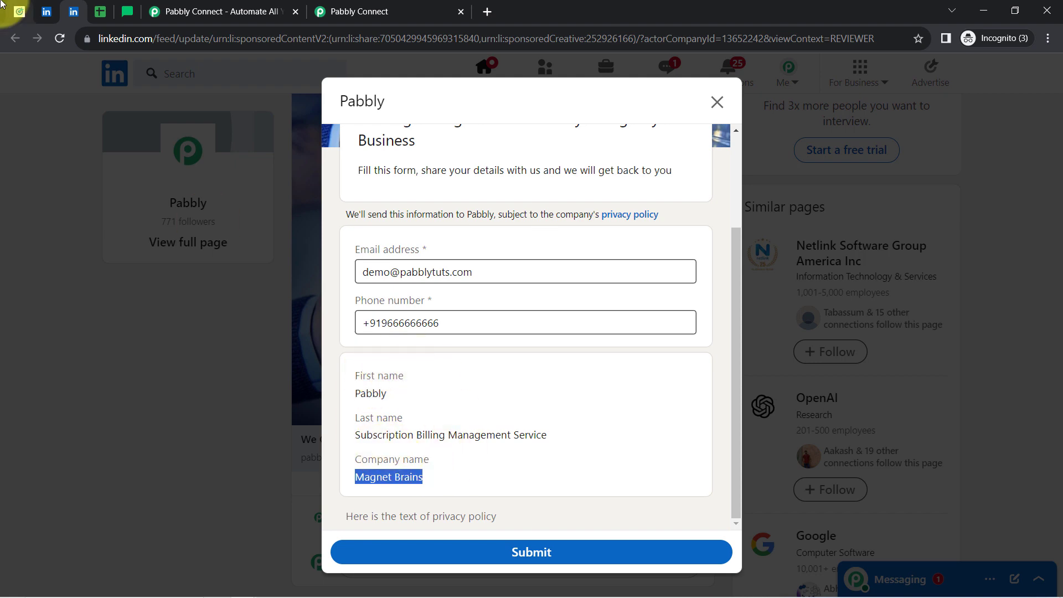
click(46, 12)
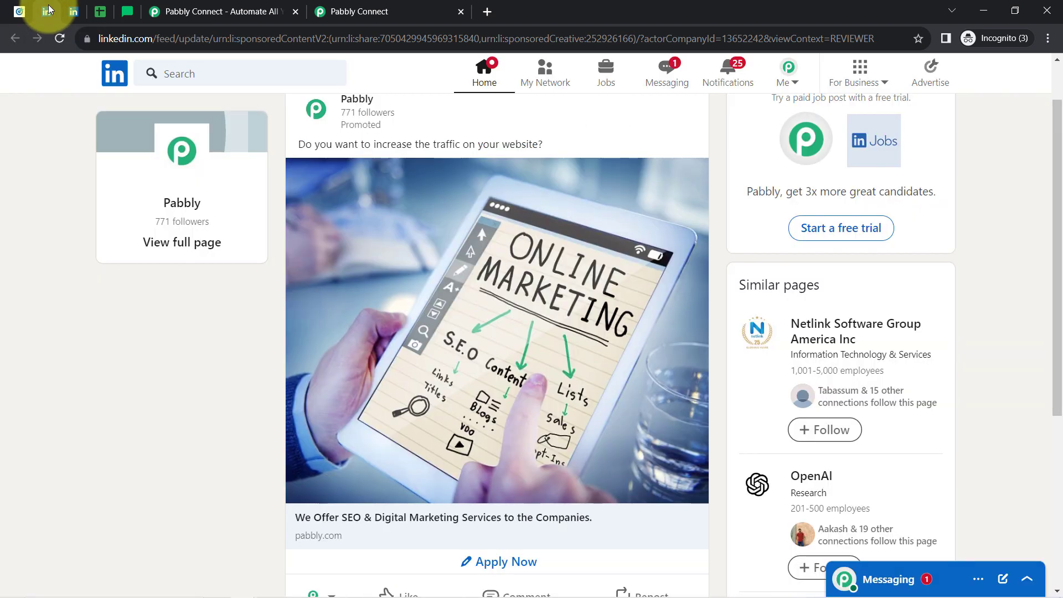
Review the Pabbly LinkedIn profile page and its intro details.
click(786, 80)
click(706, 214)
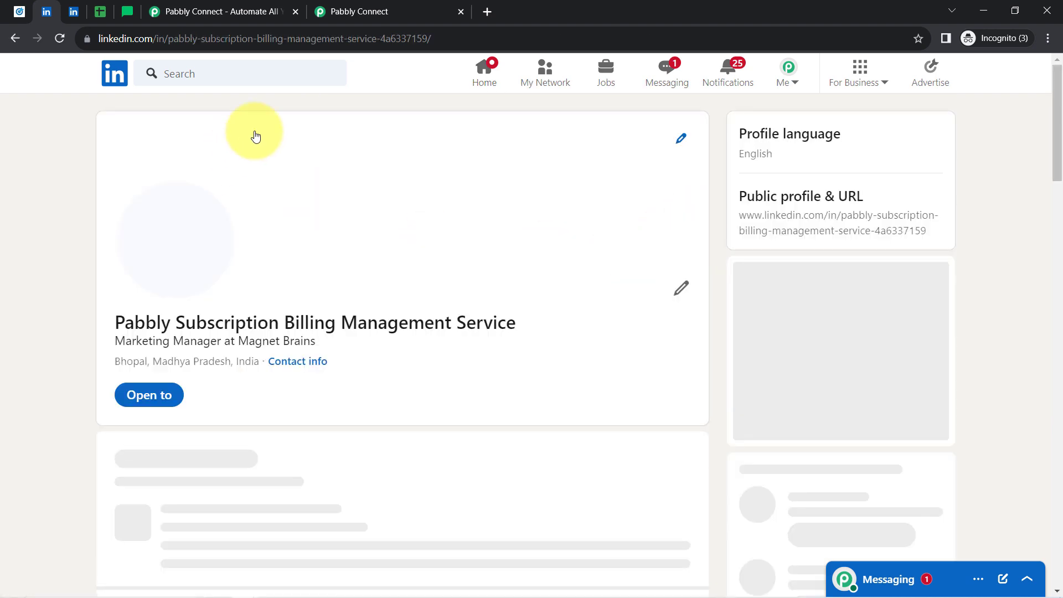
click(134, 325)
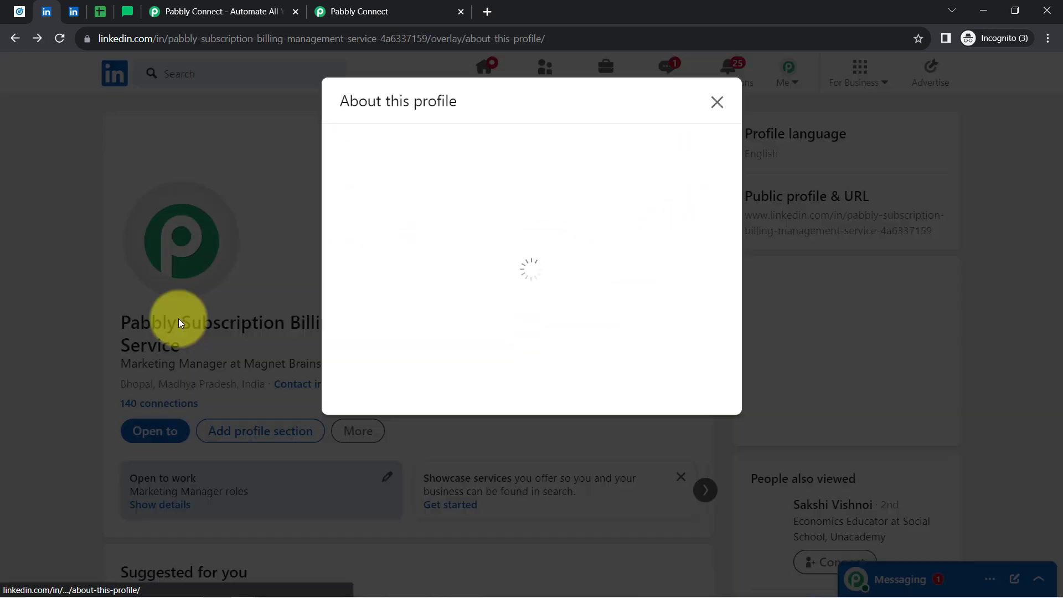
click(719, 104)
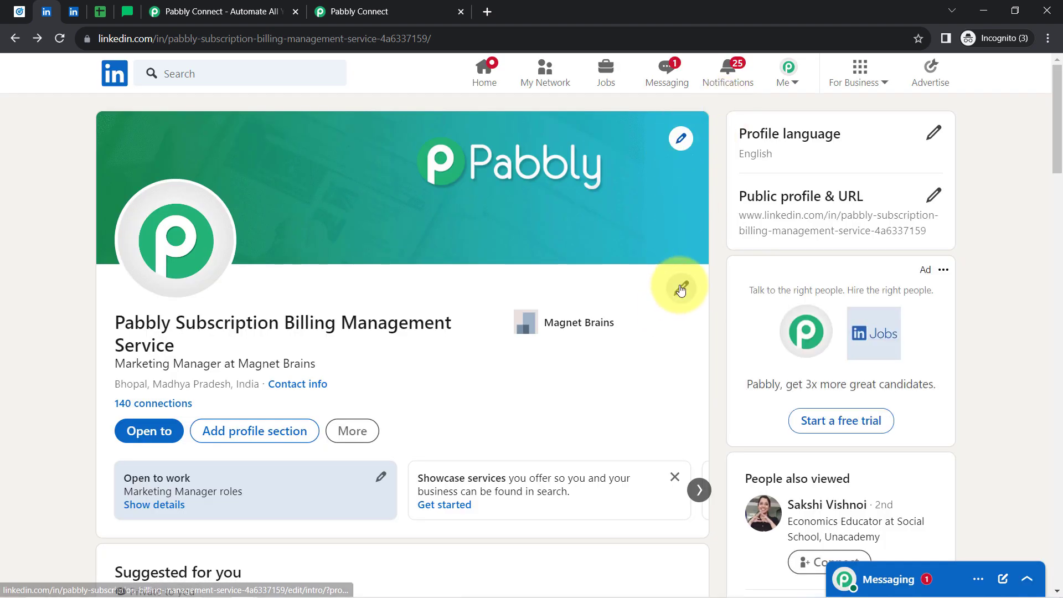
click(681, 286)
drag(267, 169, 316, 170)
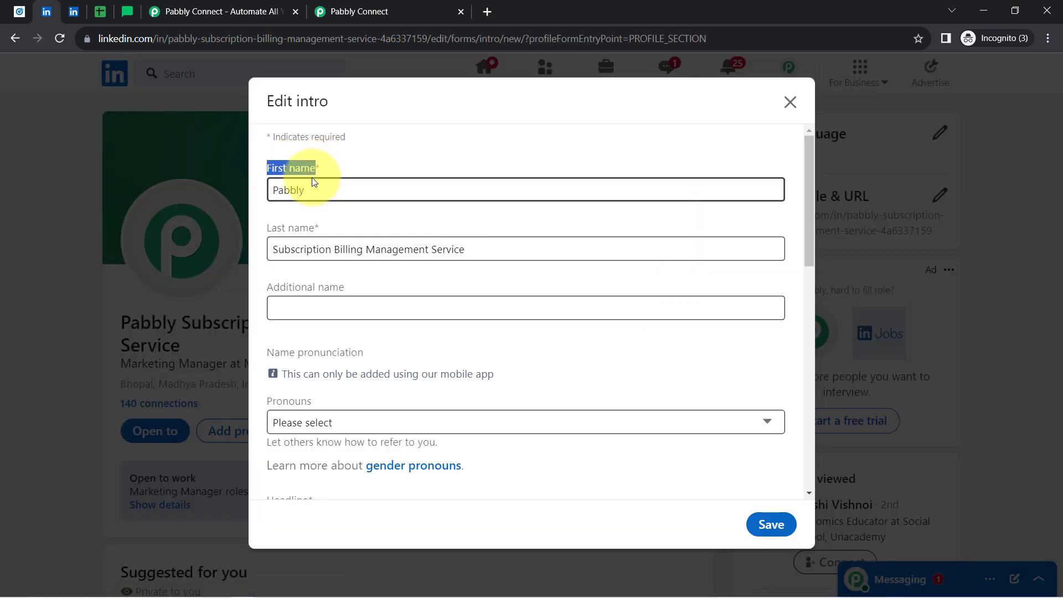
scroll(298, 345, down, 6)
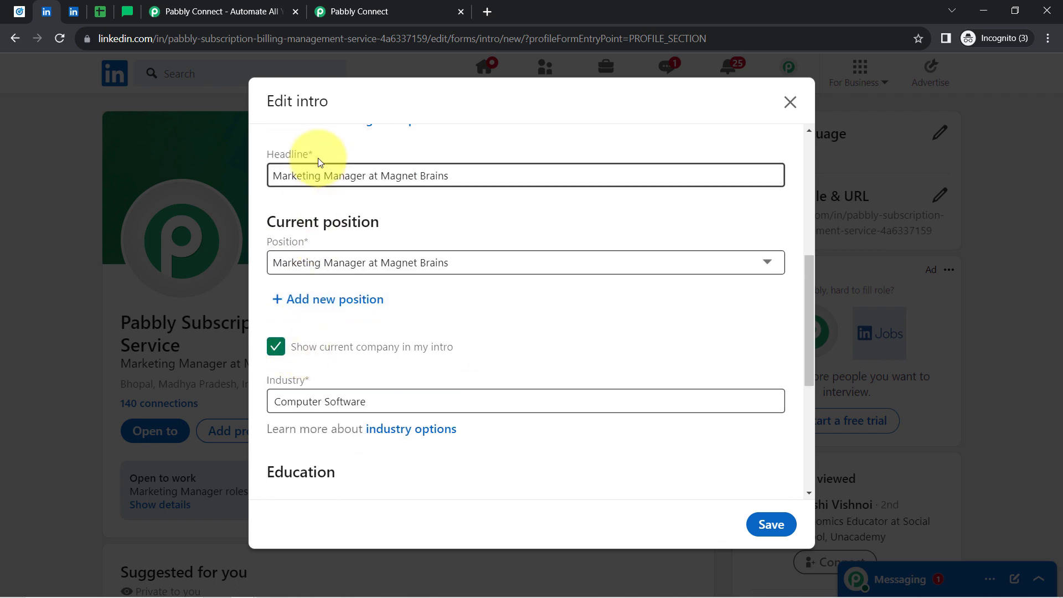
Return to the filled-in LinkedIn lead form and submit it.
click(363, 12)
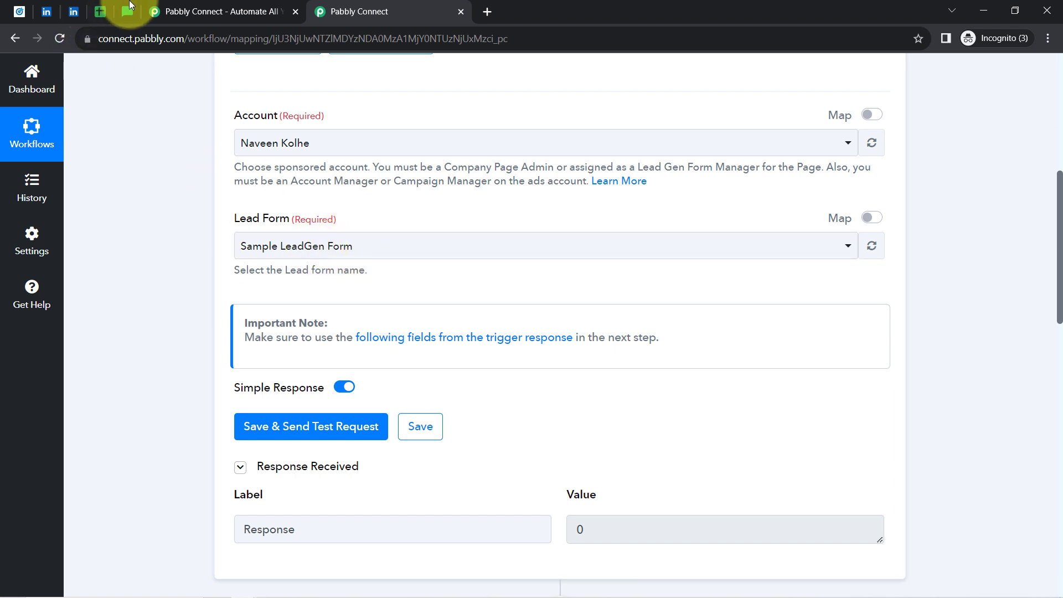
click(75, 12)
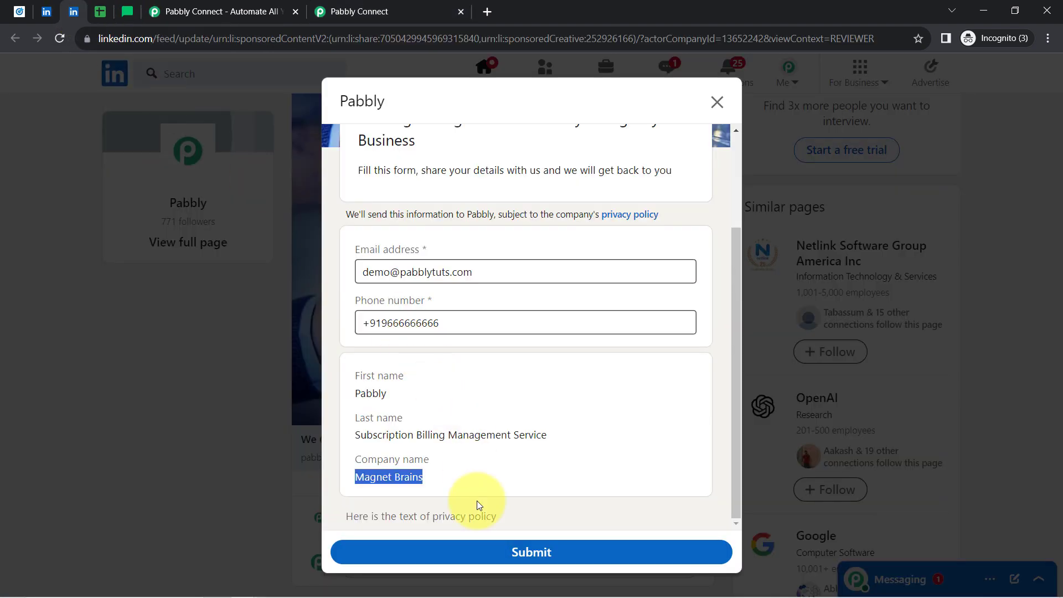
click(506, 551)
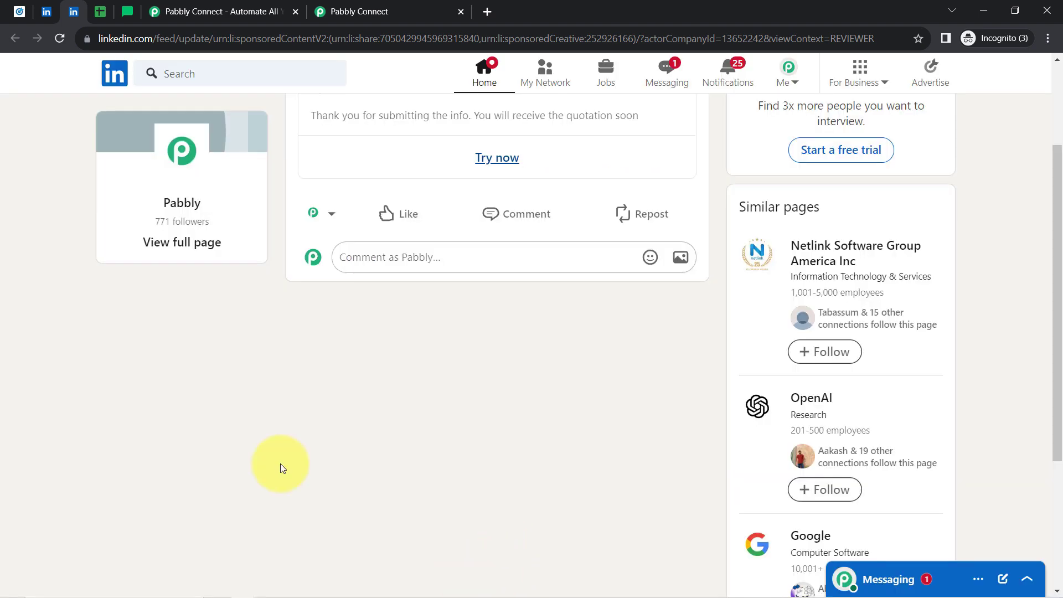
Resend the trigger test request and review the returned lead fields, including form name and email.
click(366, 11)
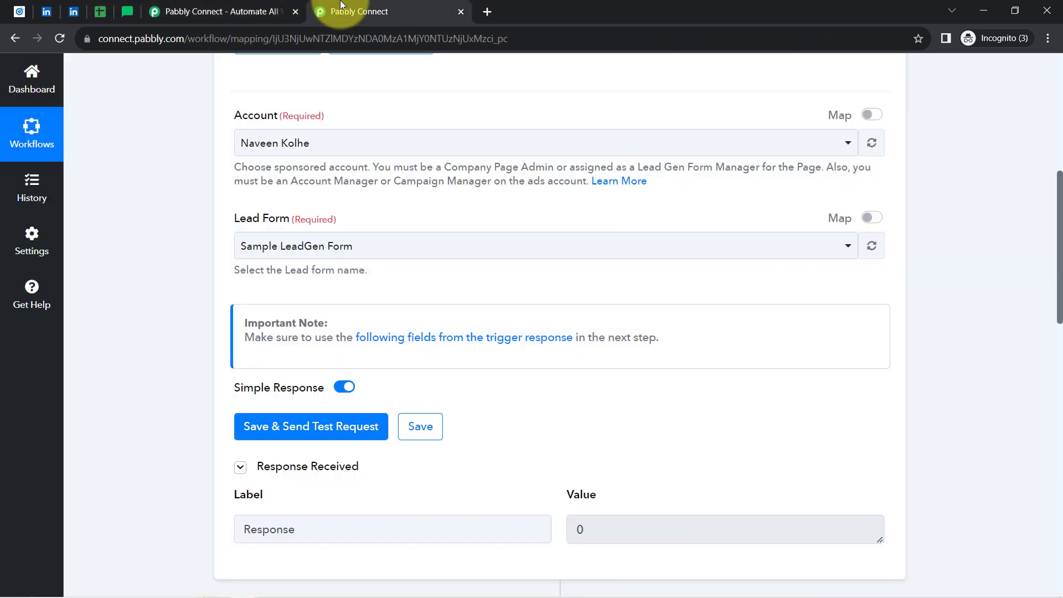
click(264, 428)
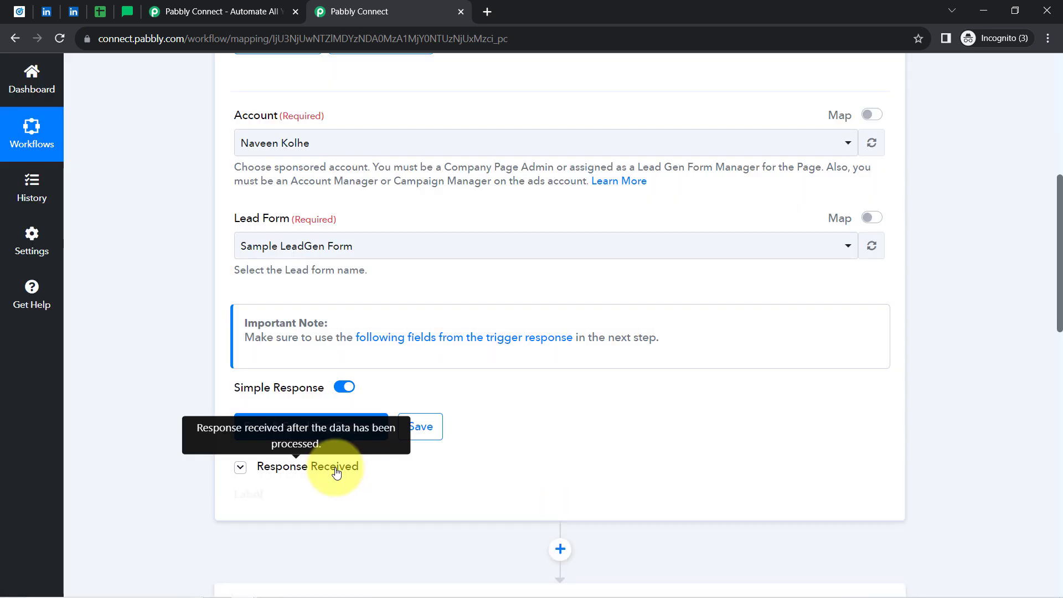
drag(1059, 243, 1051, 327)
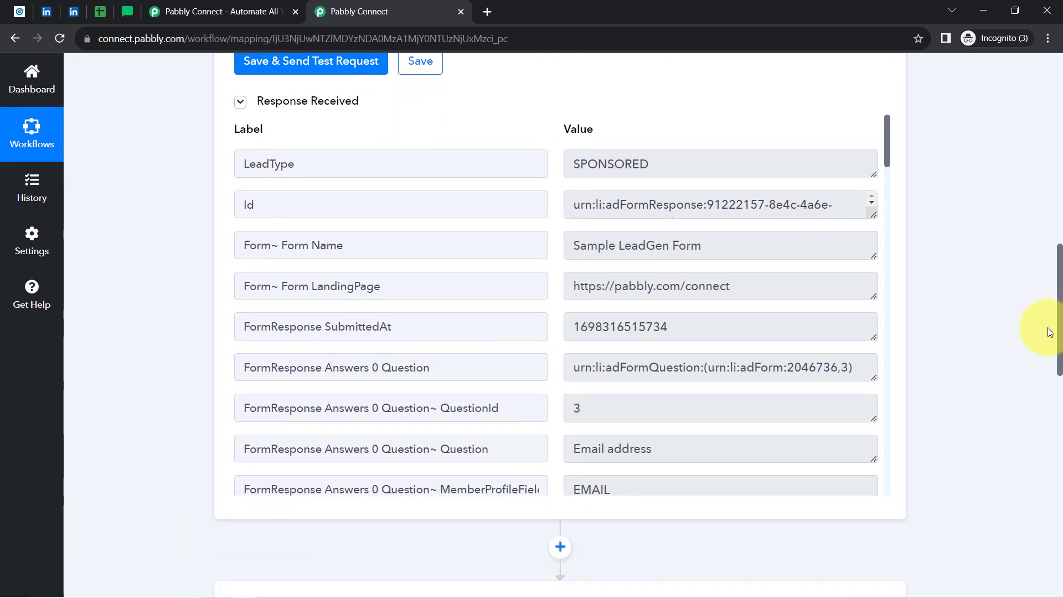
drag(580, 248, 717, 243)
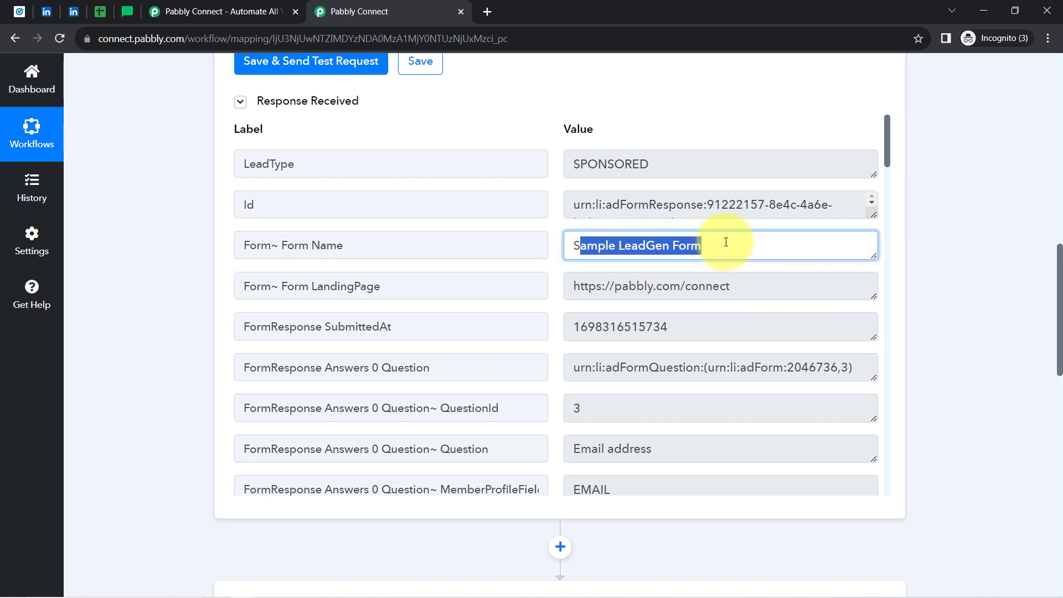
drag(887, 145, 889, 206)
double_click(708, 184)
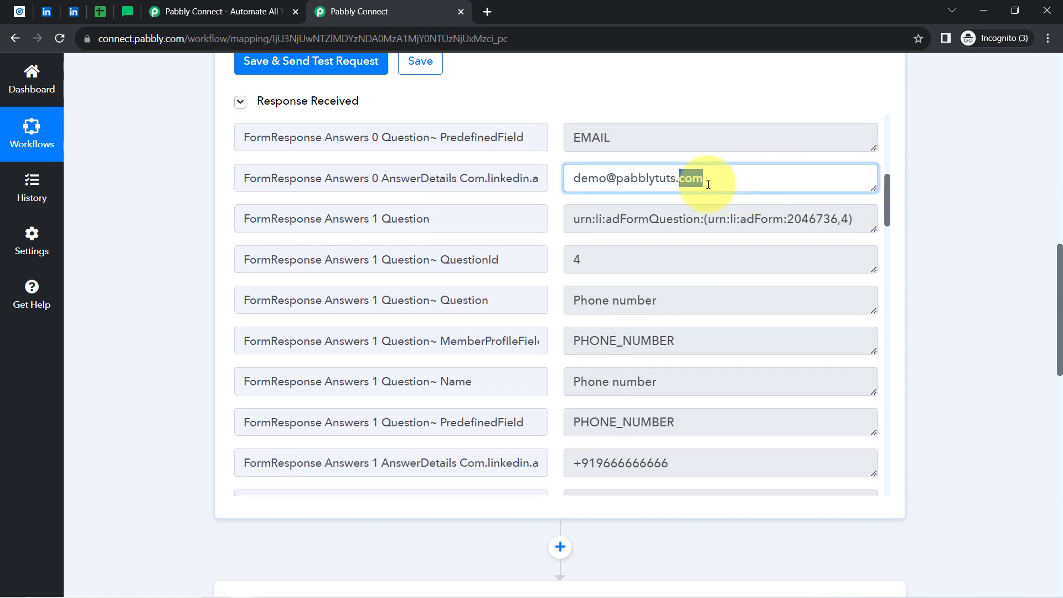
triple_click(708, 184)
drag(885, 202, 882, 345)
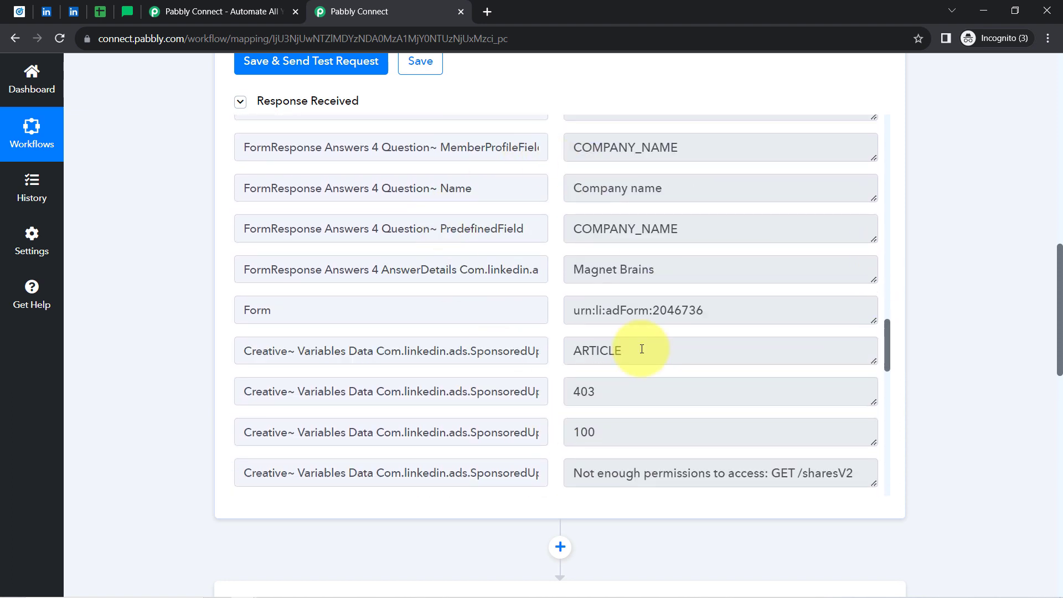
drag(1061, 352, 1053, 142)
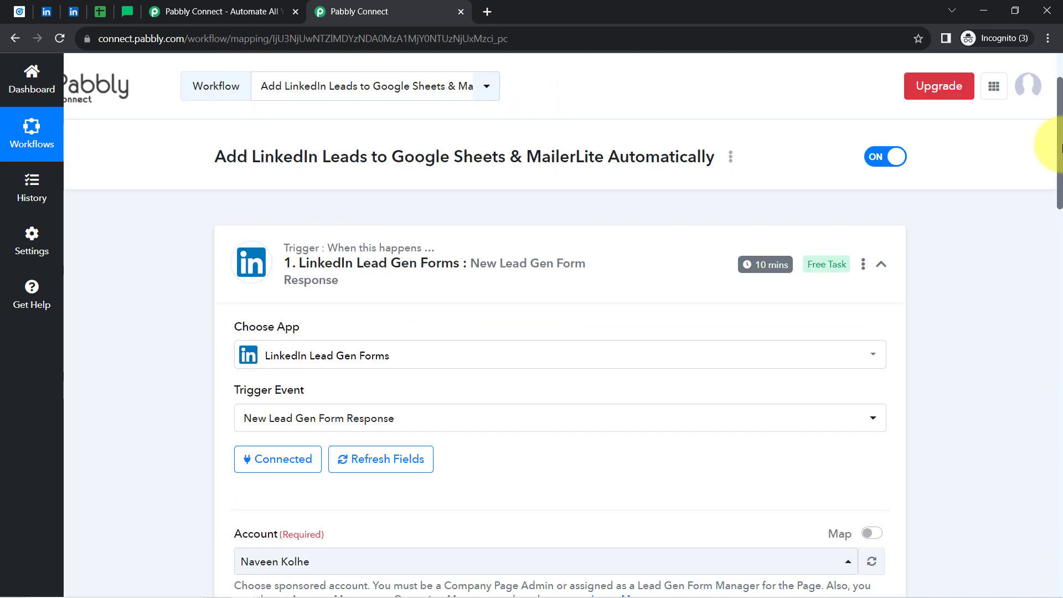
Collapse the LinkedIn Lead Gen Forms trigger step to reveal the Google Sheets action.
click(300, 267)
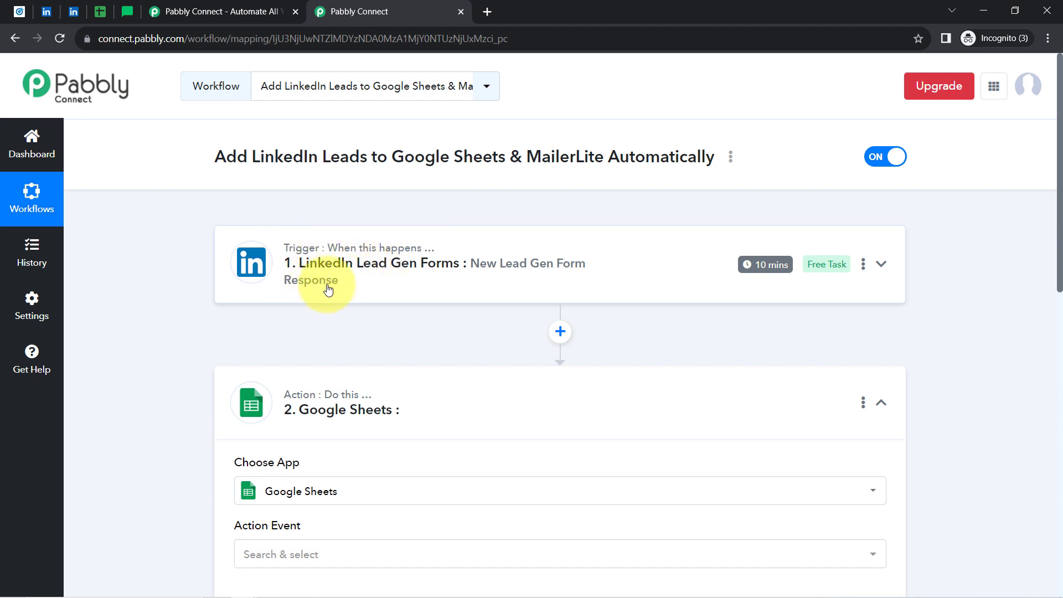
mouse_move(759, 271)
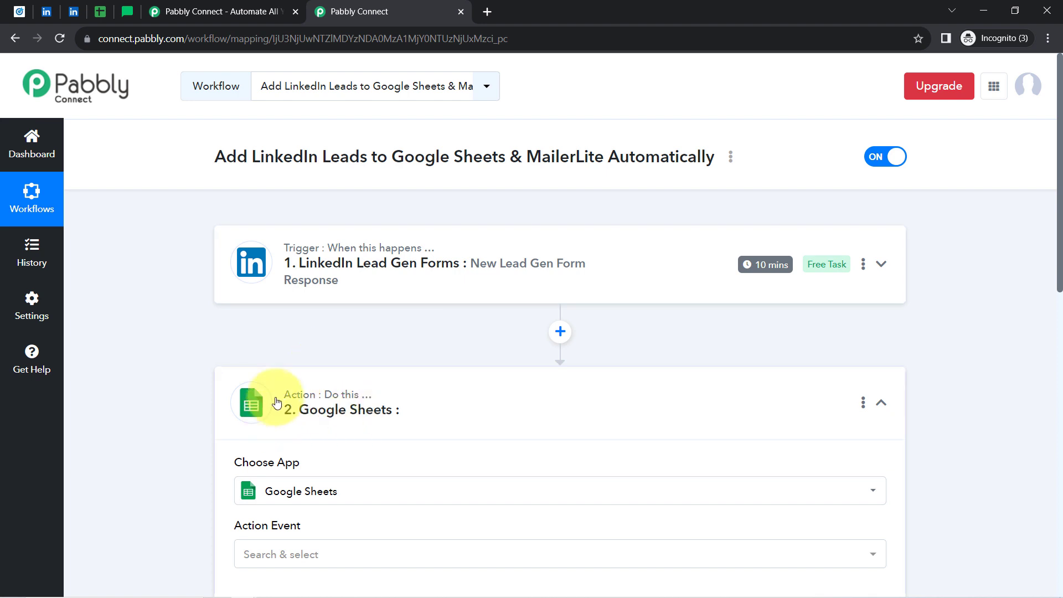
Set the Google Sheets action event to Add New Row.
drag(1060, 233, 1060, 330)
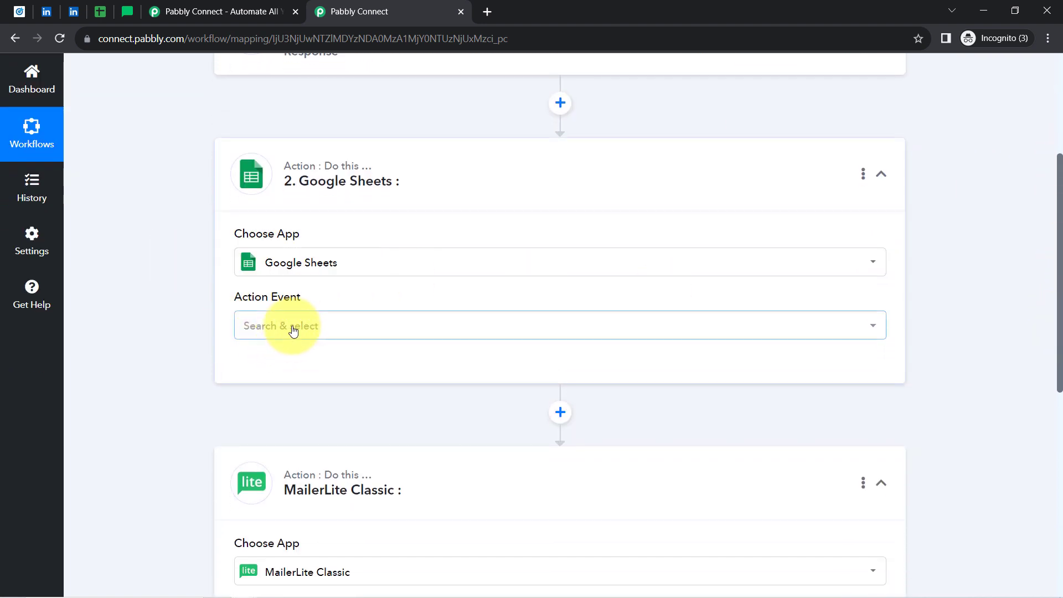
click(294, 330)
click(285, 400)
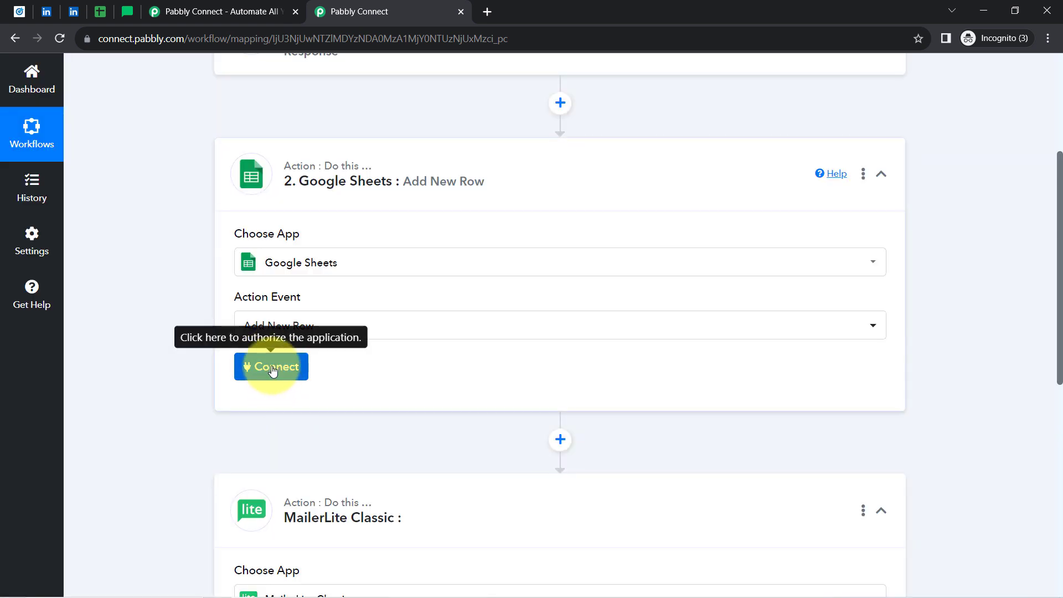
Connect the step through the existing Google Sheets #5 connection and save it.
click(272, 369)
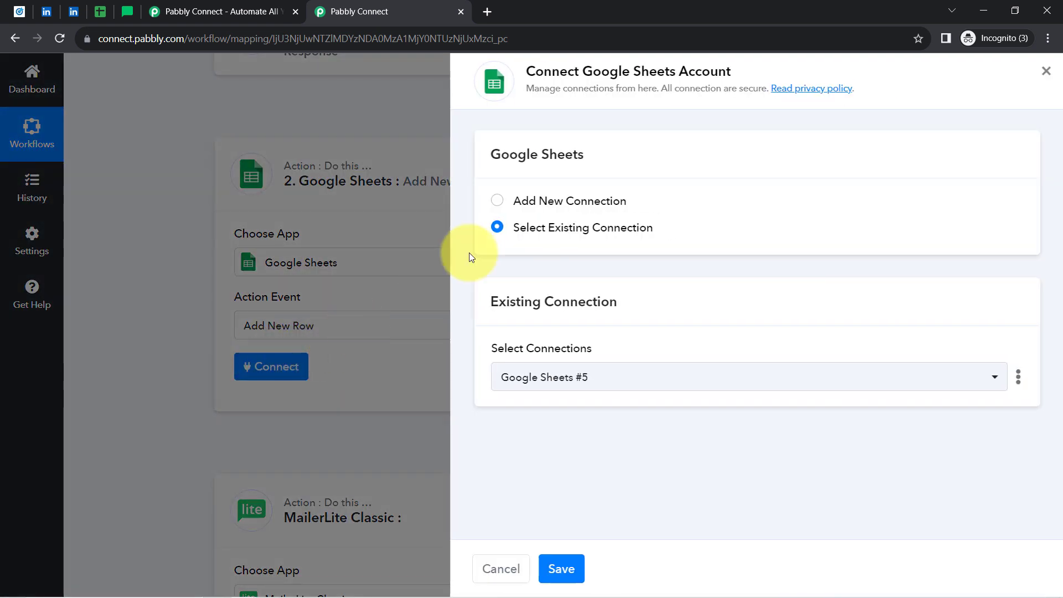
click(557, 208)
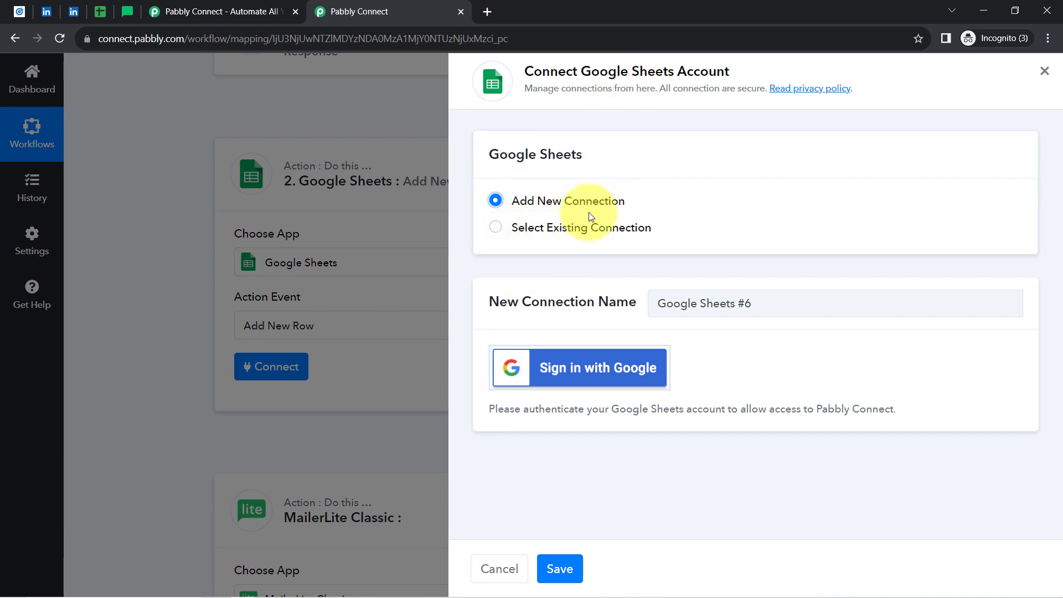
click(574, 366)
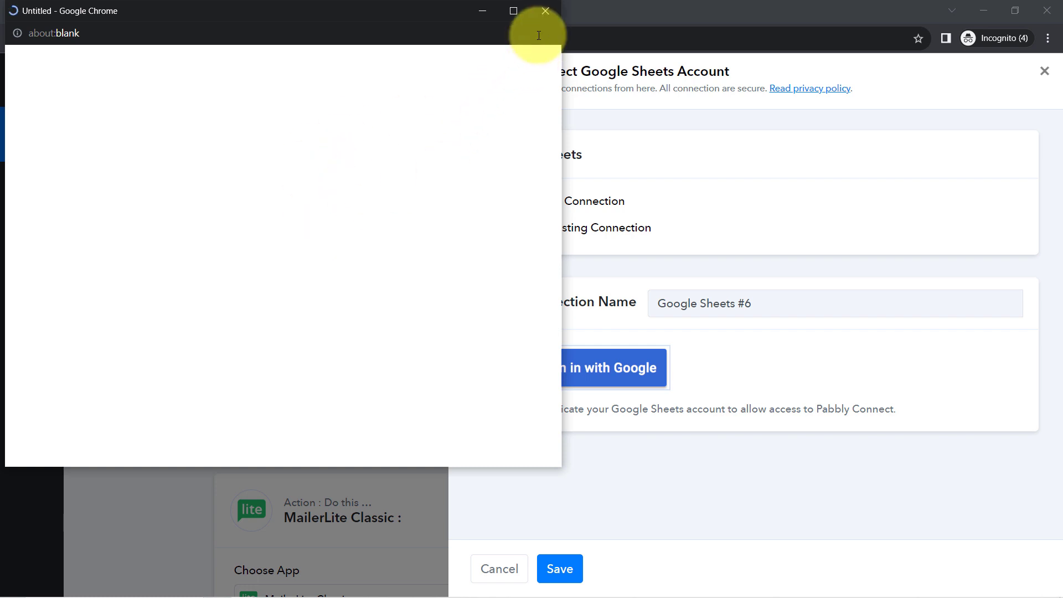
click(540, 16)
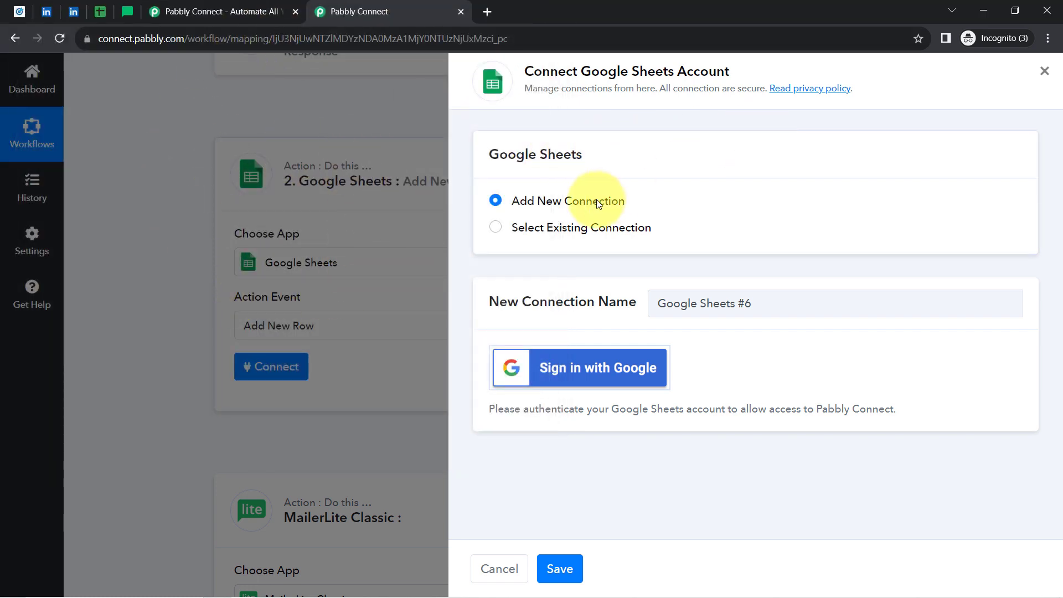
click(570, 229)
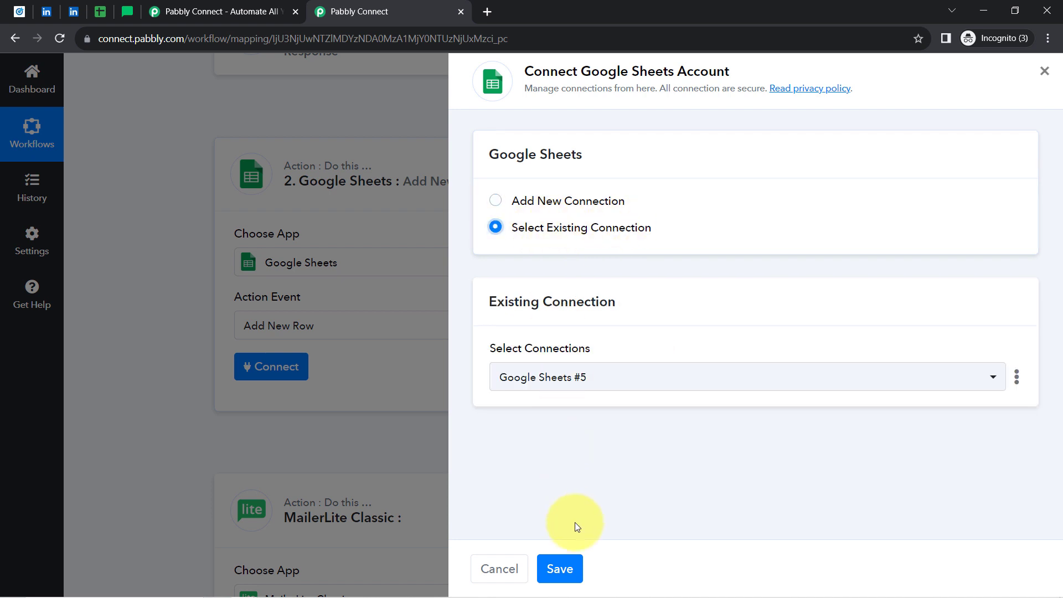
click(569, 567)
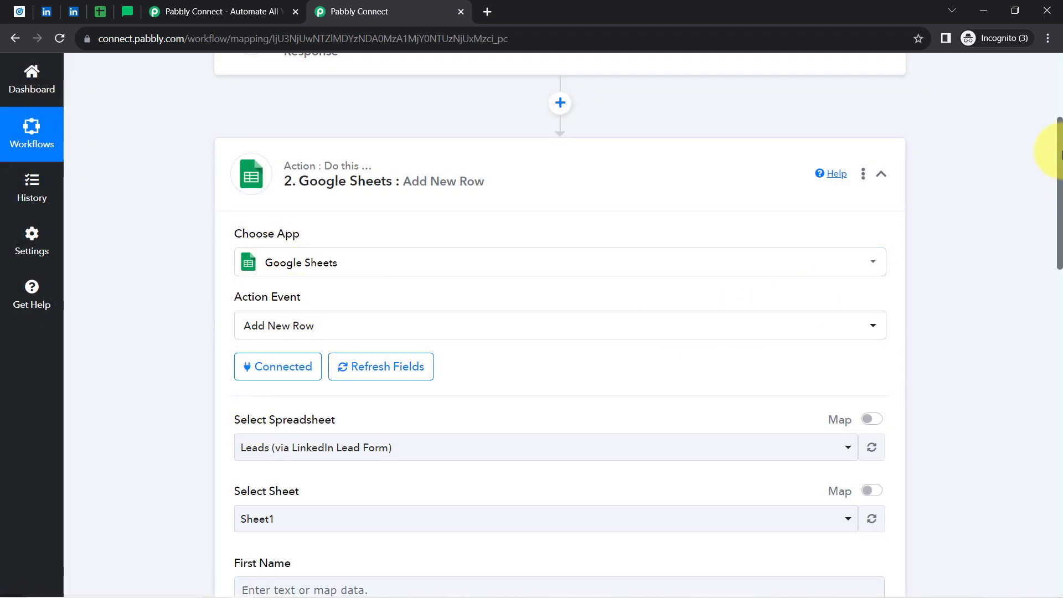
drag(1059, 155, 1059, 231)
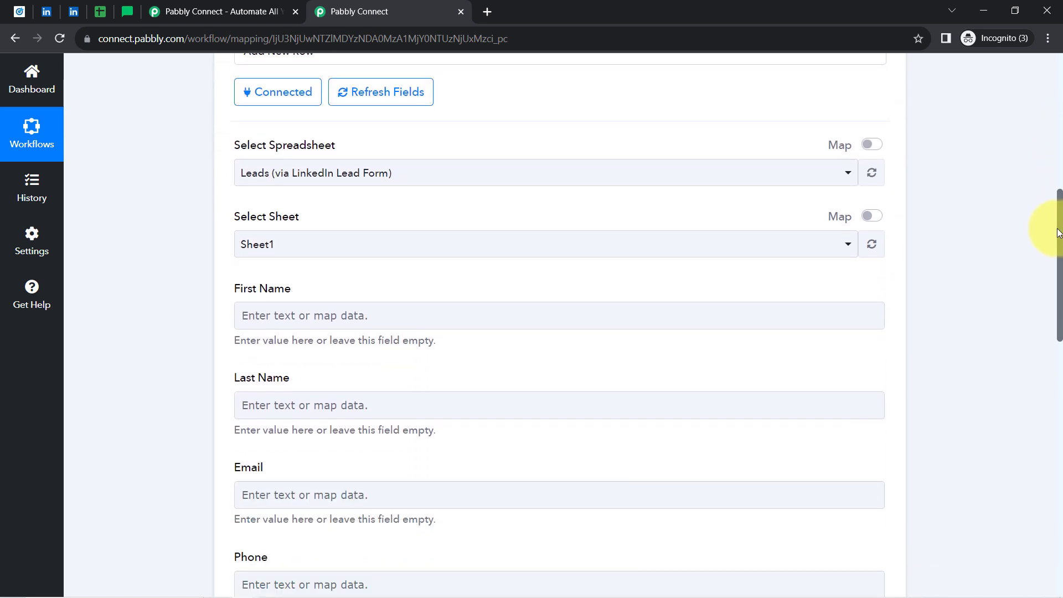
drag(247, 145, 391, 135)
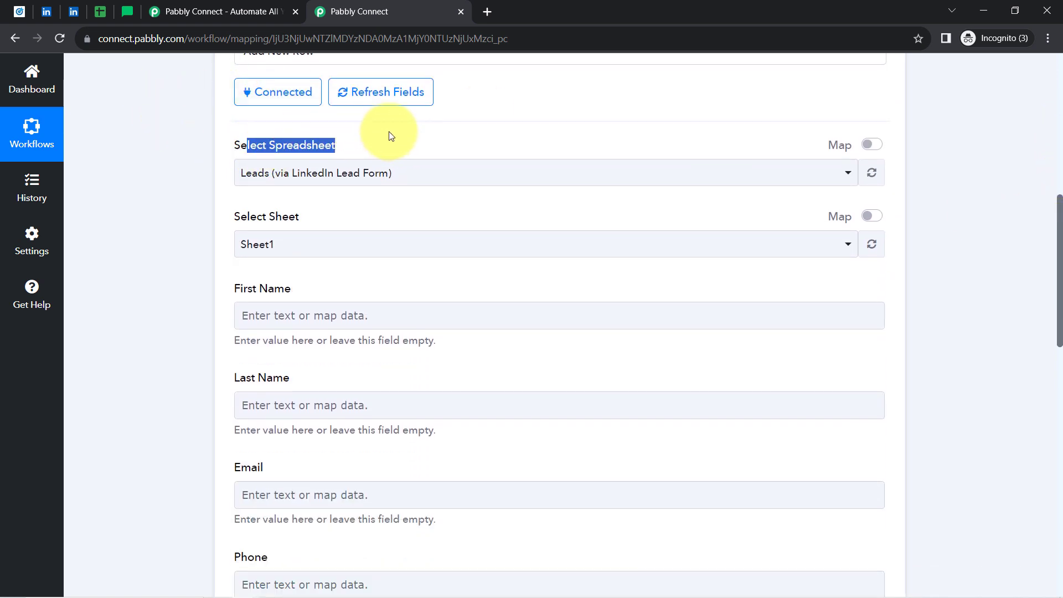
click(297, 173)
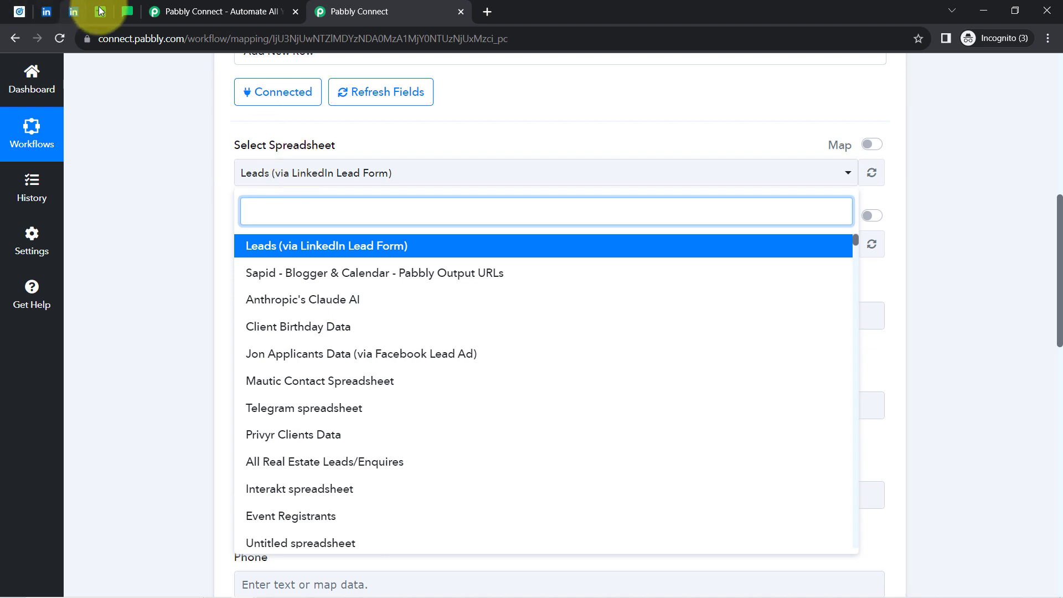
click(101, 11)
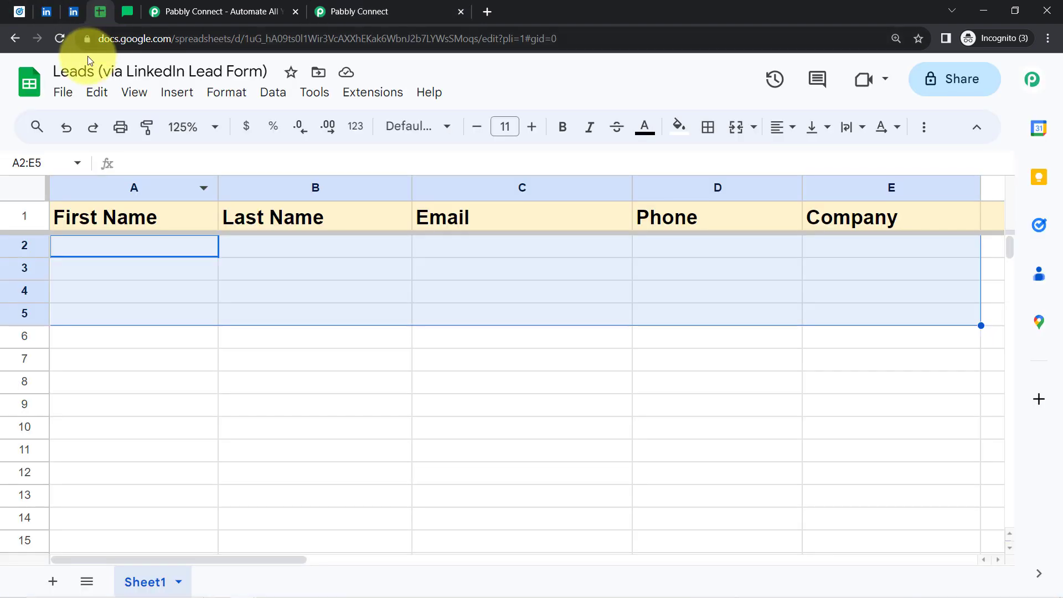
click(380, 11)
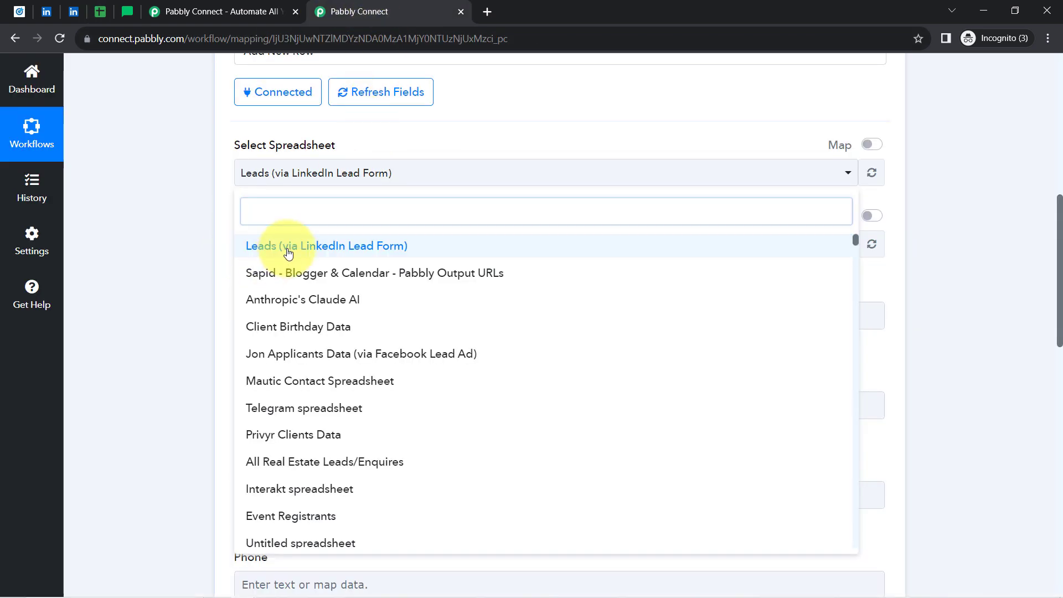
click(288, 247)
click(188, 240)
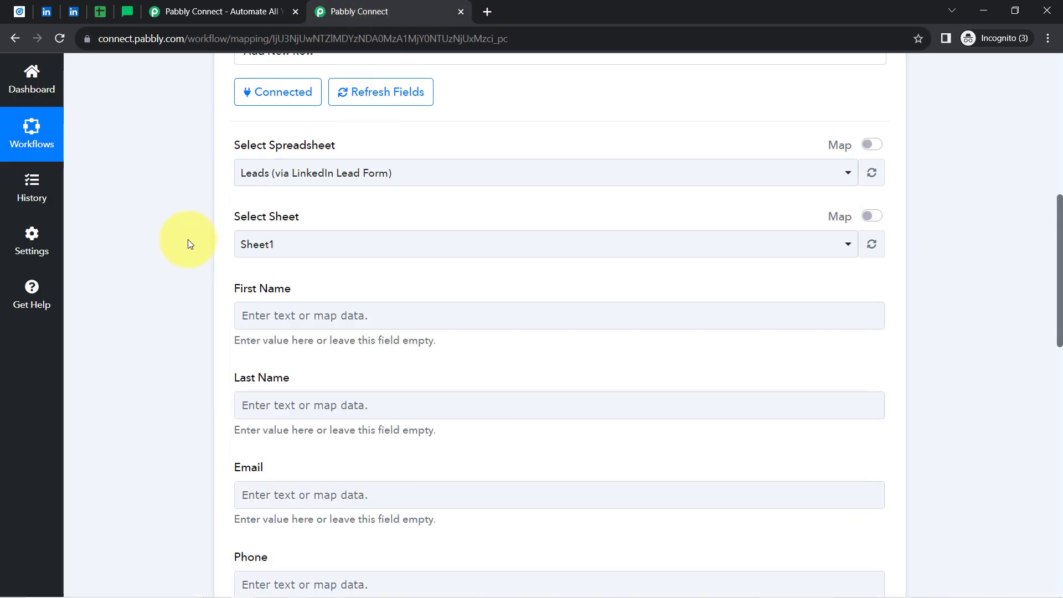
click(101, 10)
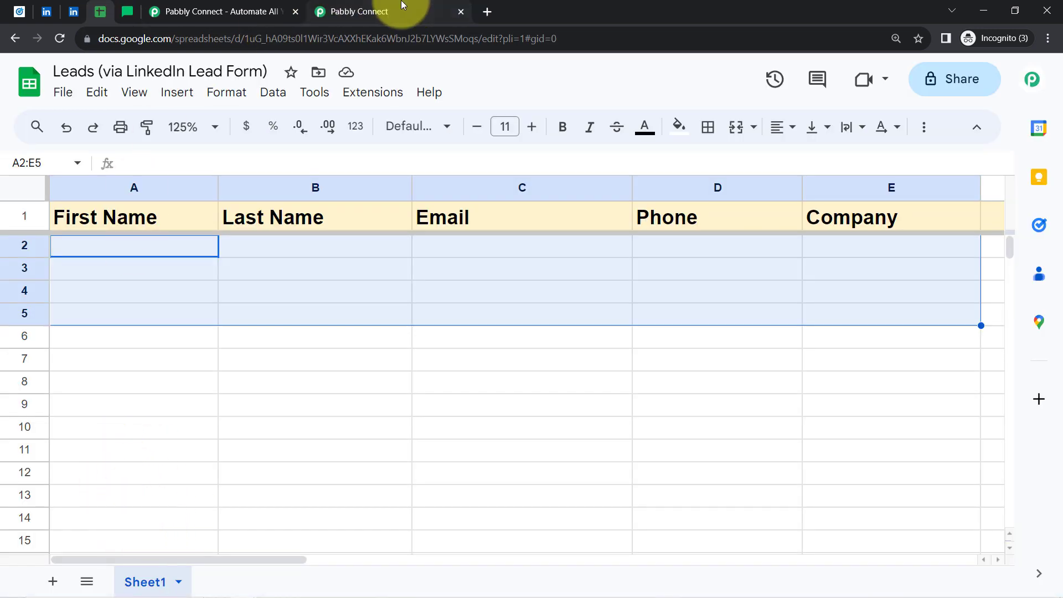
click(388, 10)
click(249, 251)
click(248, 247)
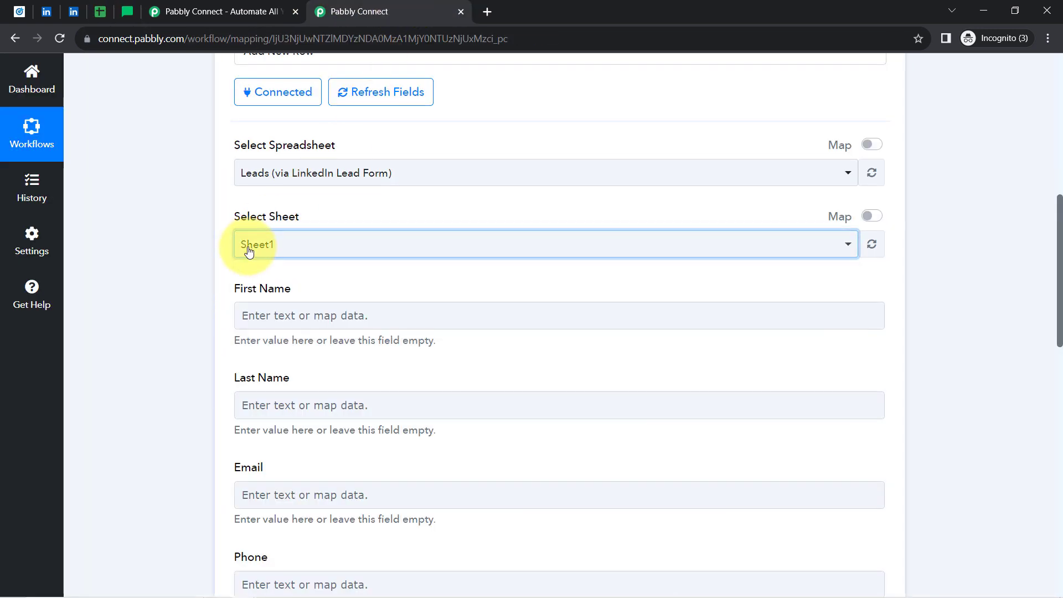
click(92, 15)
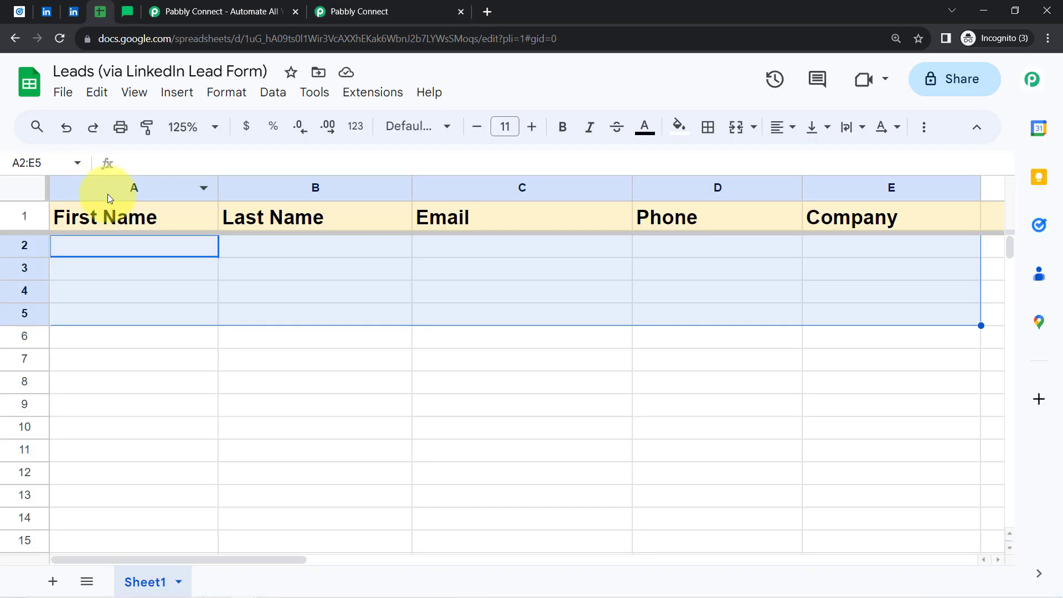
click(109, 191)
click(257, 182)
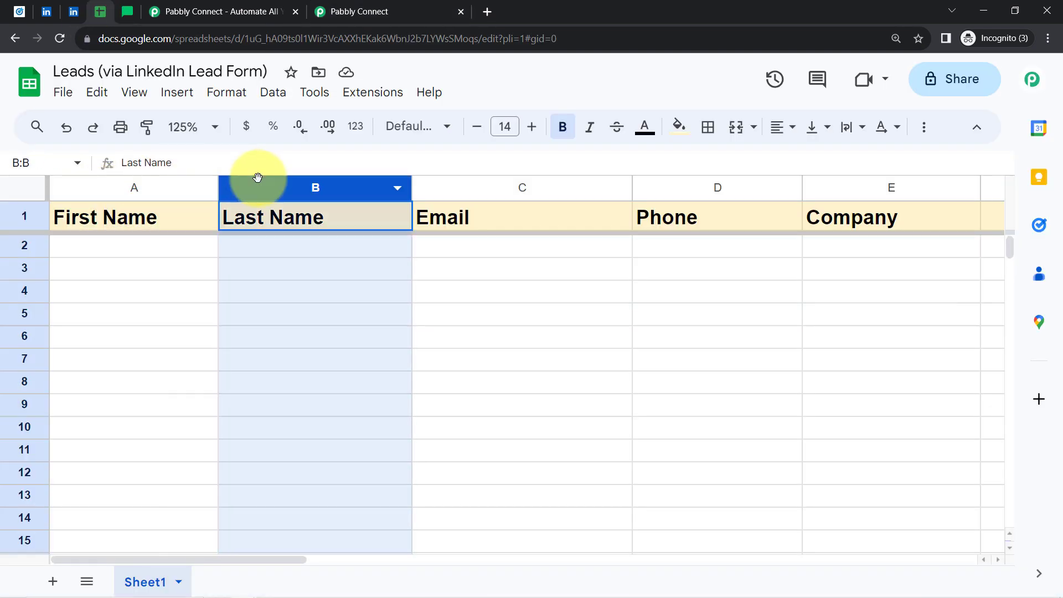
click(522, 179)
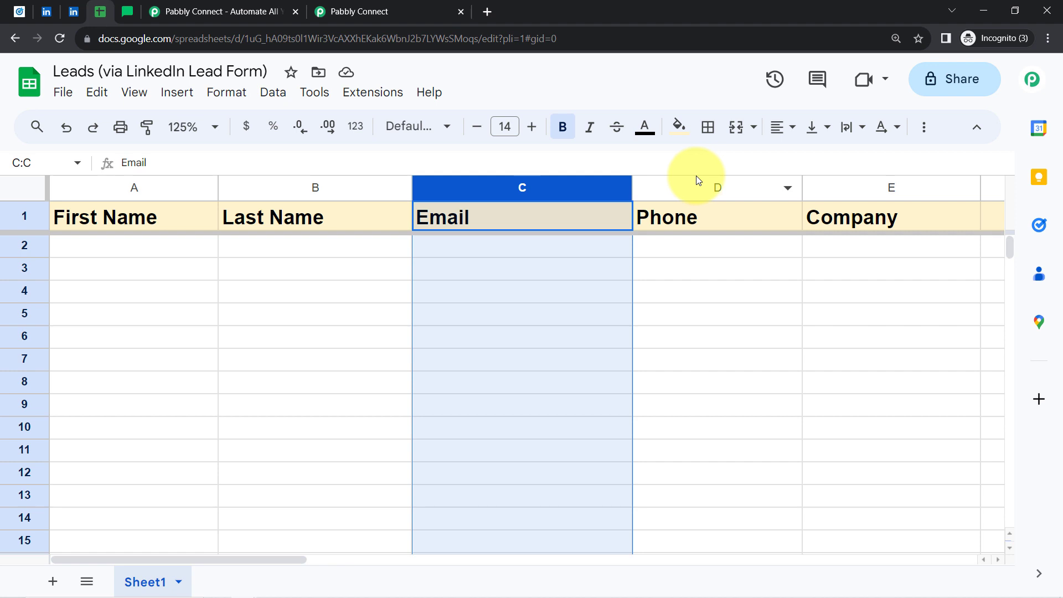
click(863, 180)
click(435, 11)
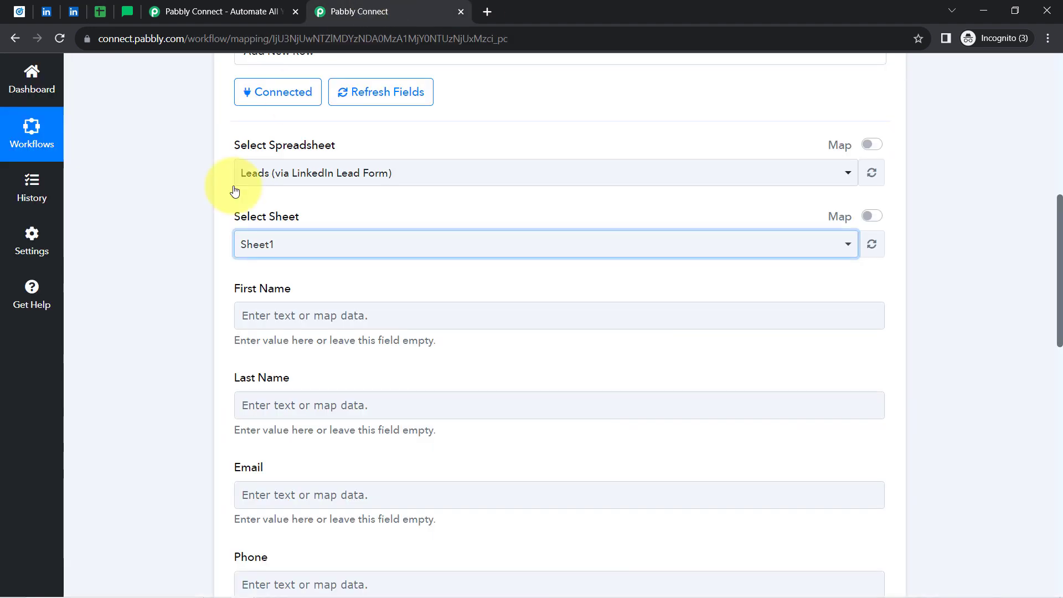
click(103, 12)
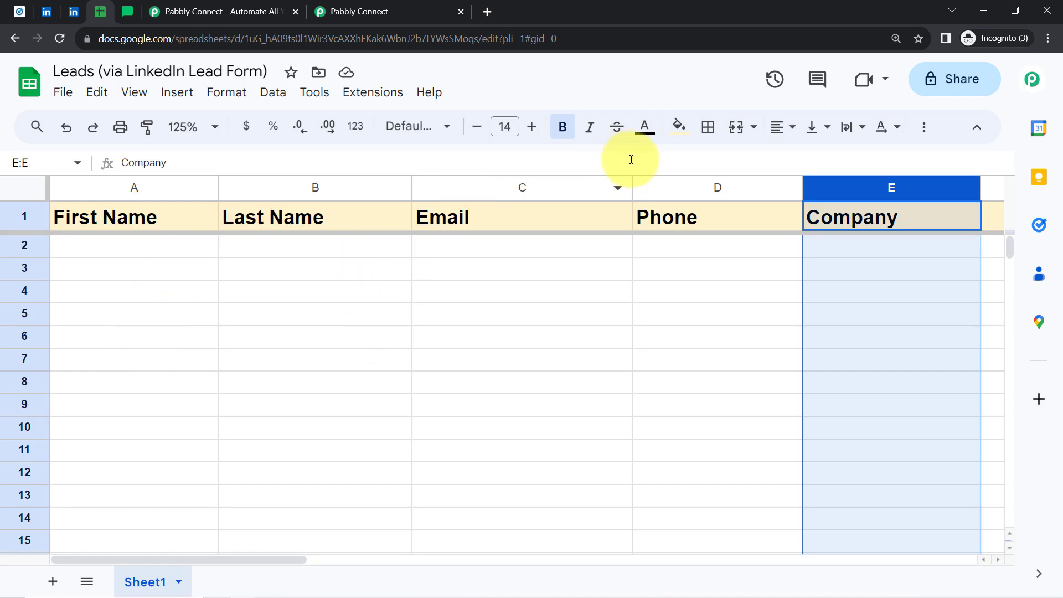
click(384, 8)
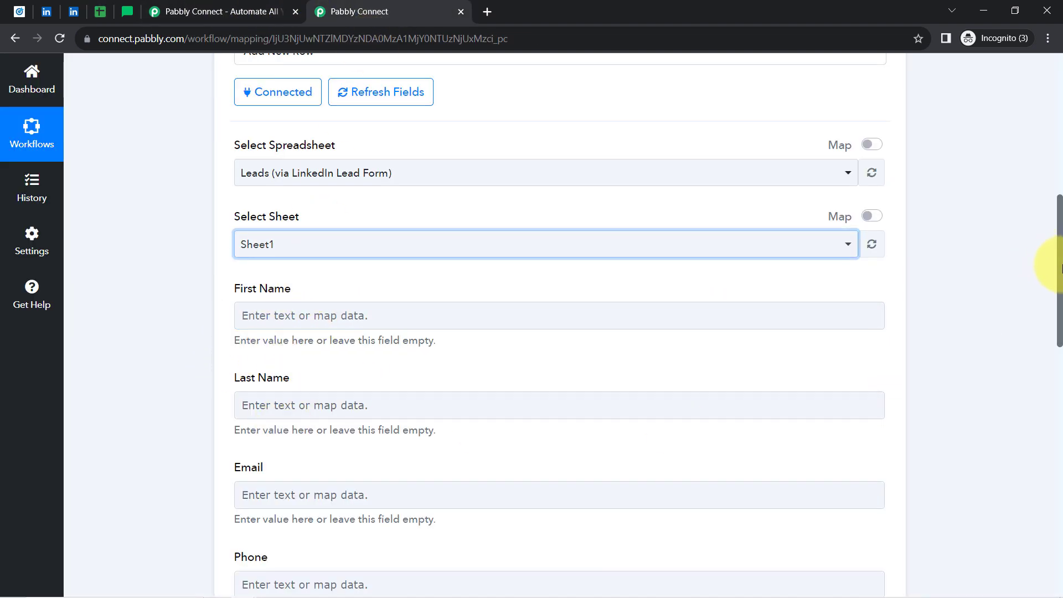
Map the LinkedIn lead's first name answer into the First Name field.
drag(1061, 269, 1032, 117)
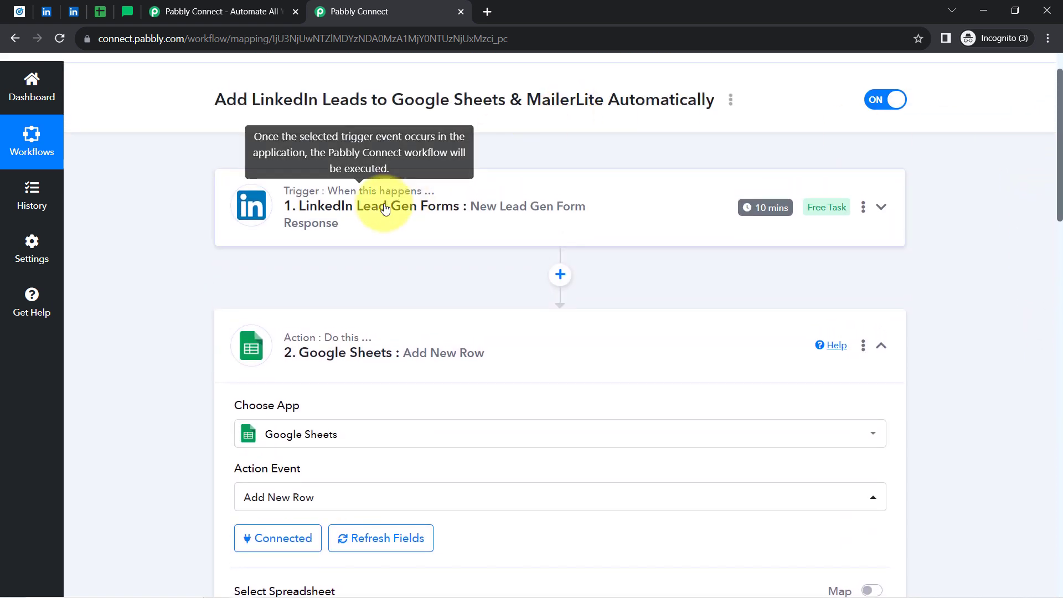
click(386, 208)
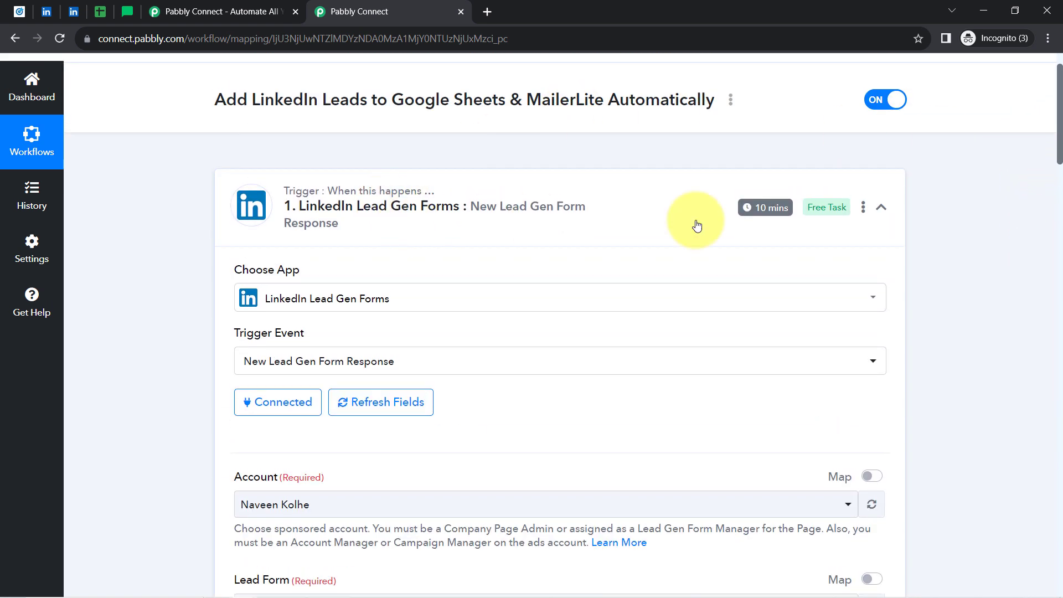
drag(1060, 132, 1021, 407)
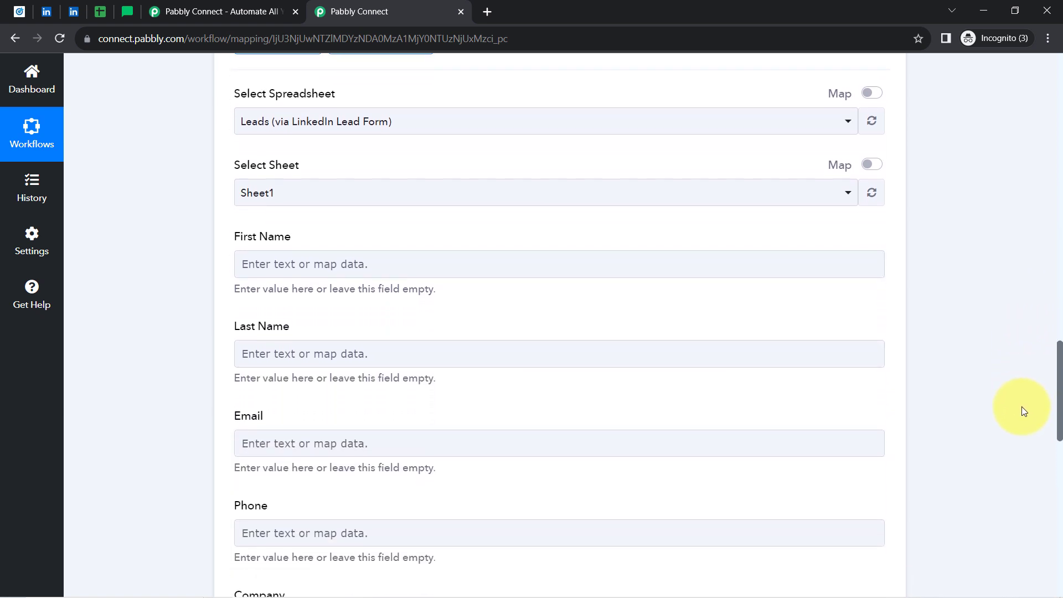
click(266, 269)
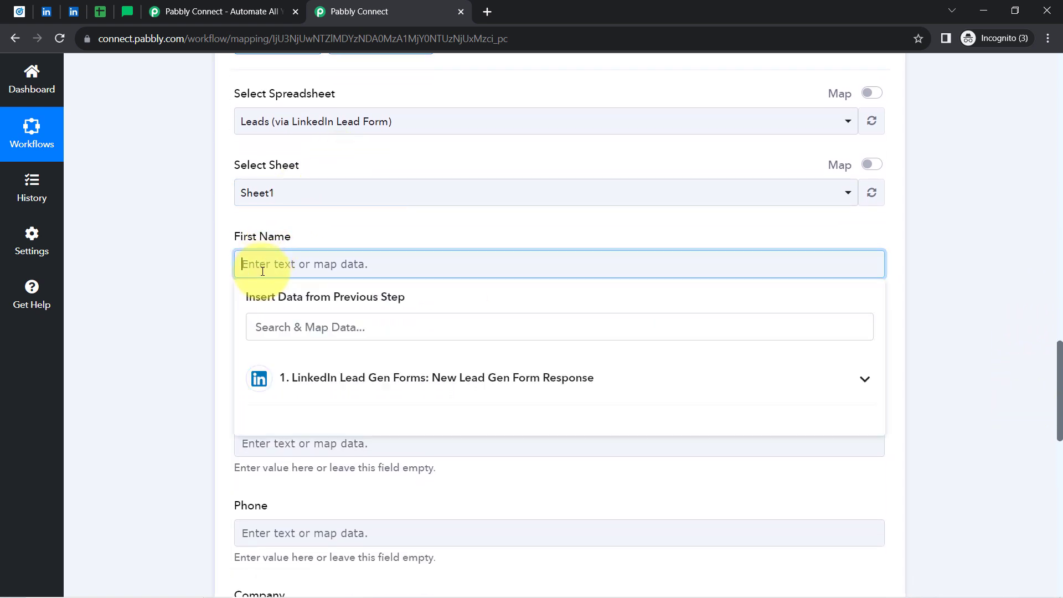
click(320, 387)
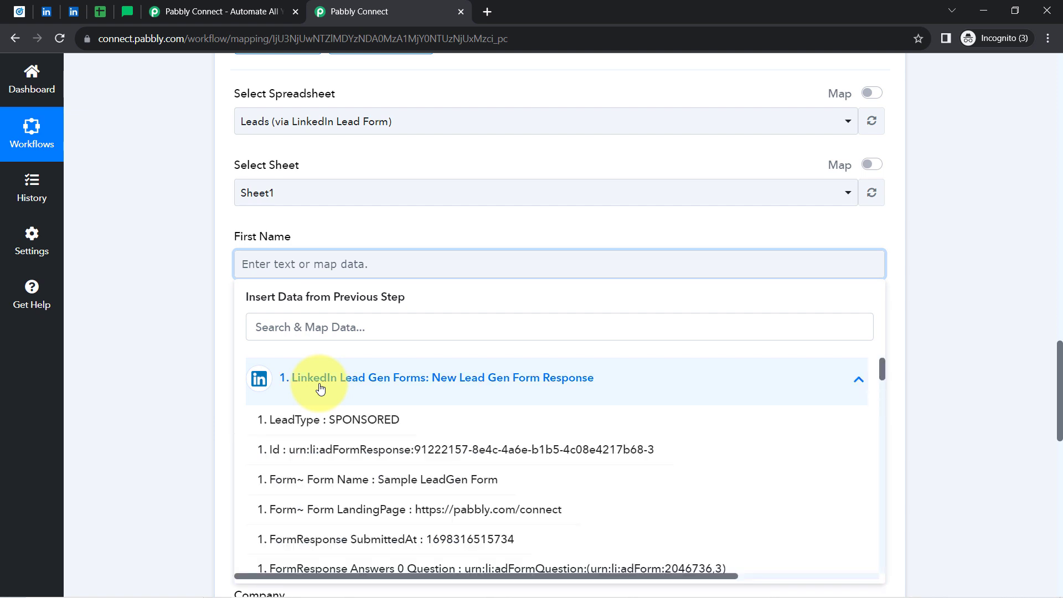
click(295, 323)
text(fkr)
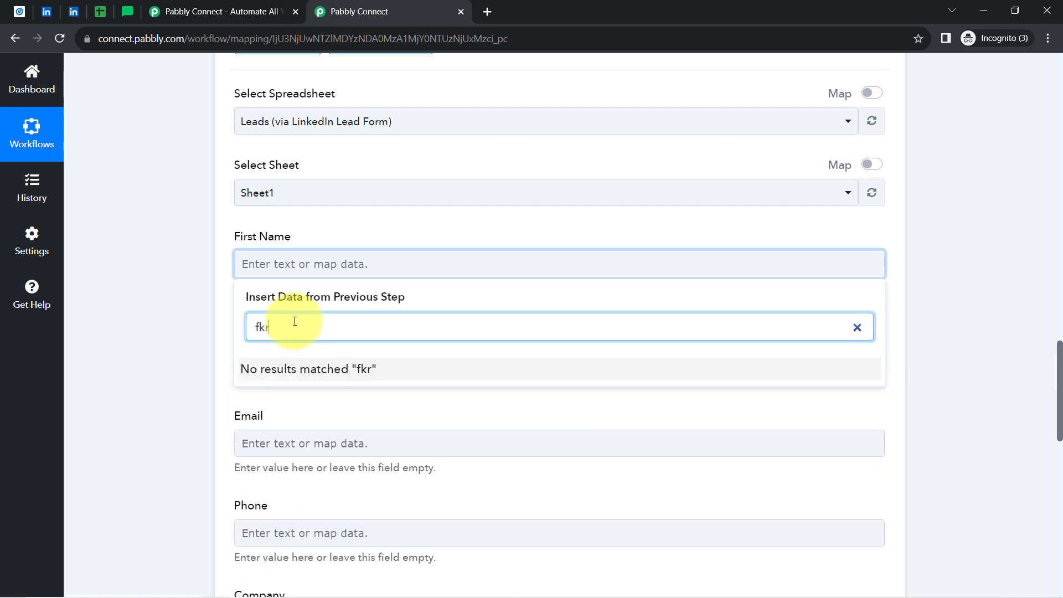
key(BackSpace)
key(BackSpace)
key(BackSpace)
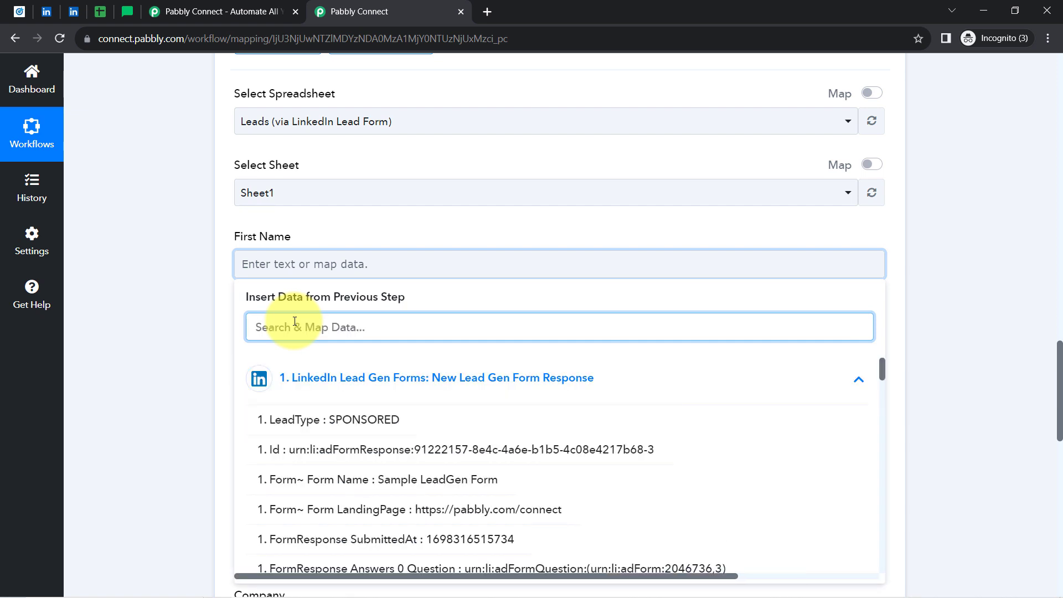
text(first )
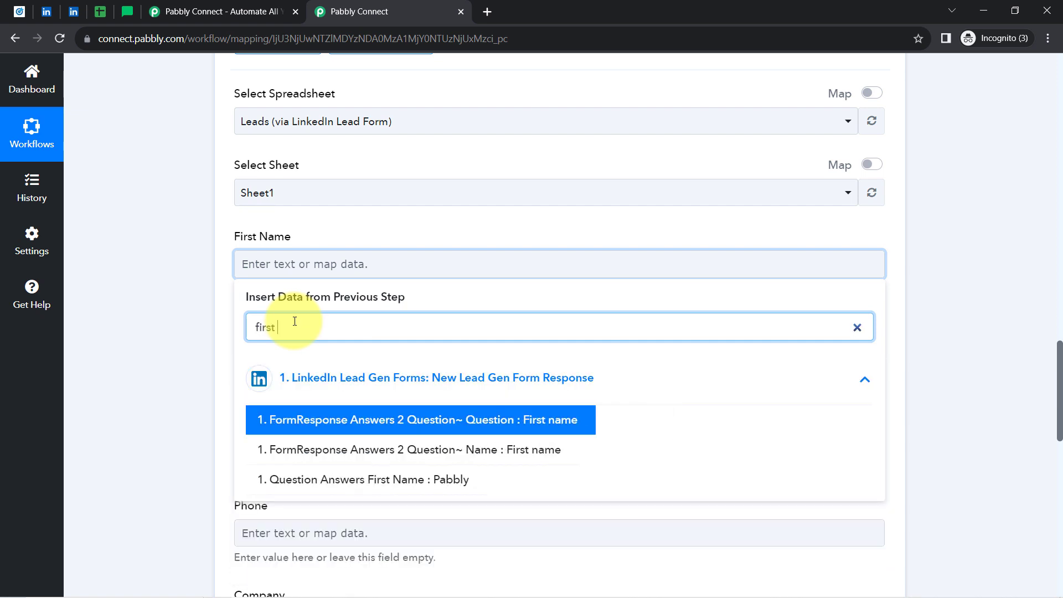
text(n)
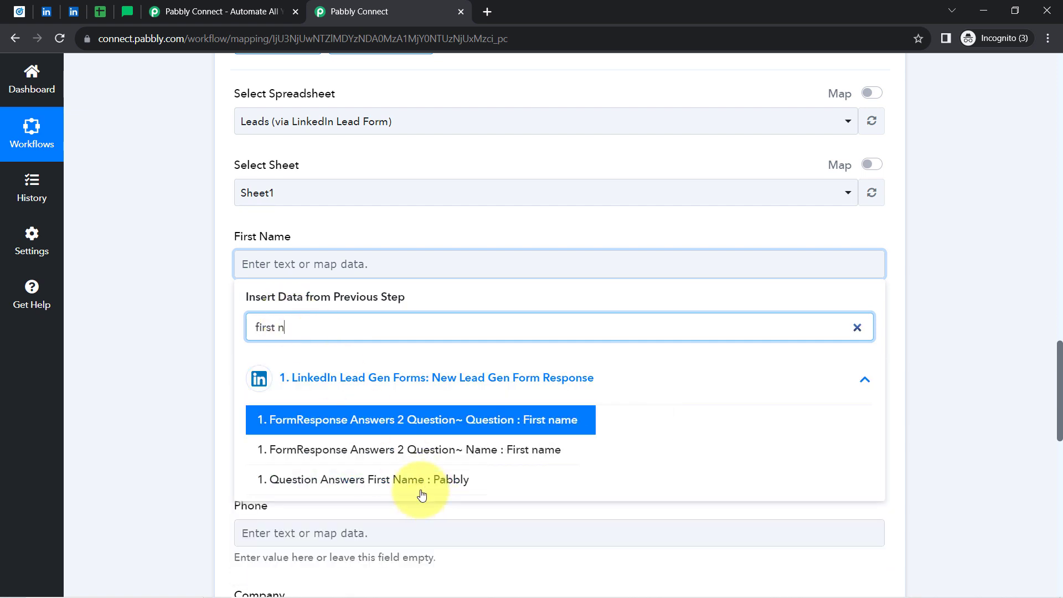
click(393, 469)
Map the lead's last name answer into the Last Name field.
click(209, 391)
click(296, 361)
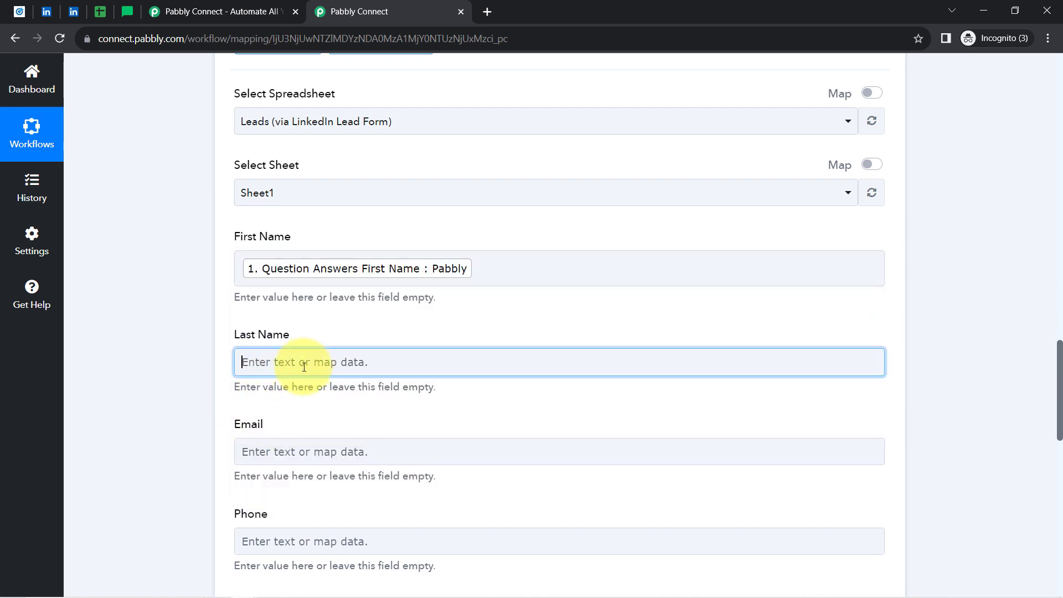
click(276, 432)
text(last n)
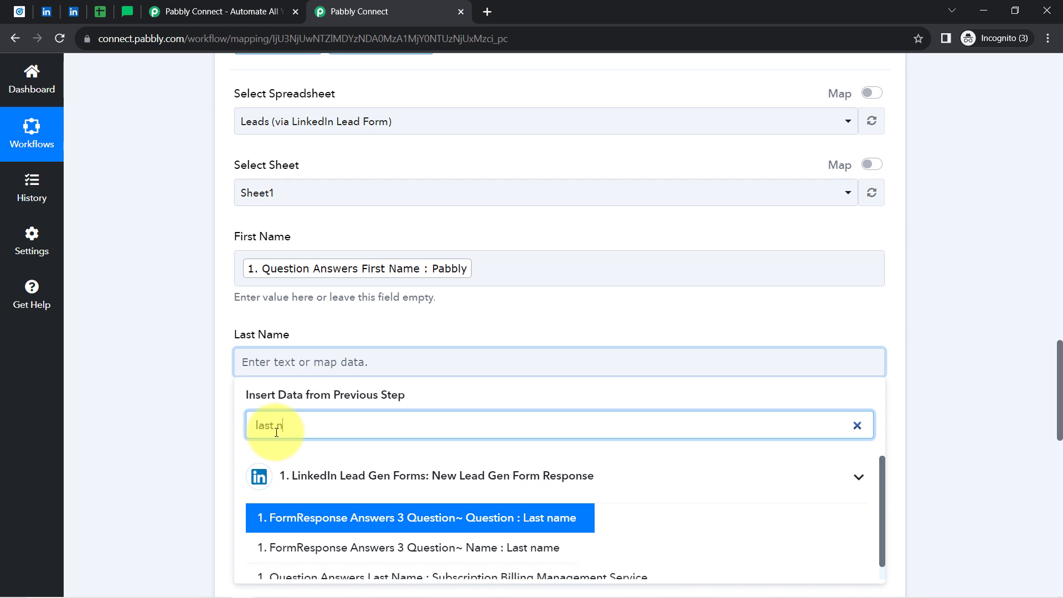
click(523, 578)
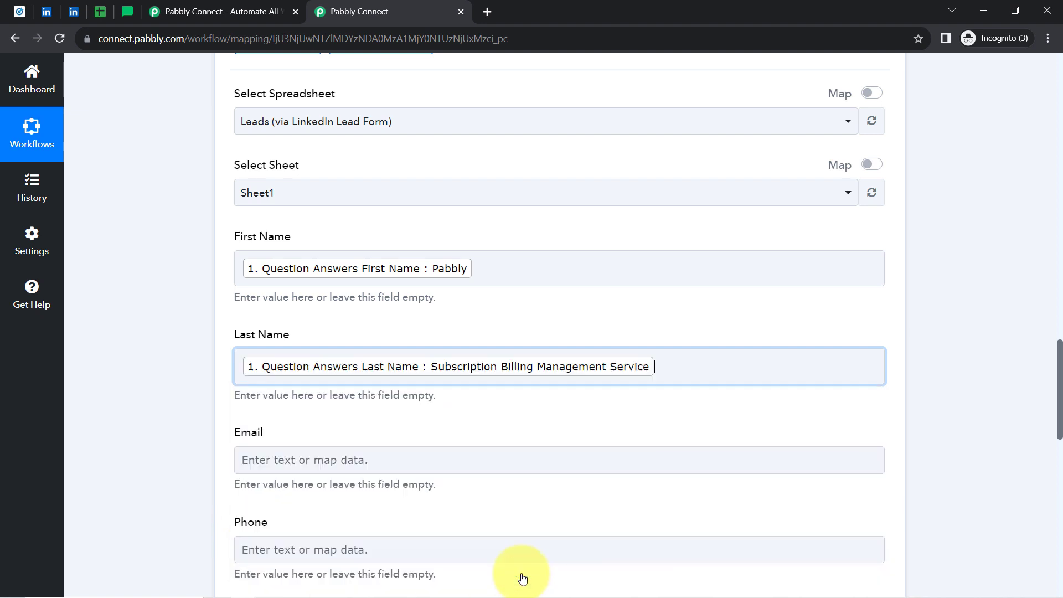
click(191, 447)
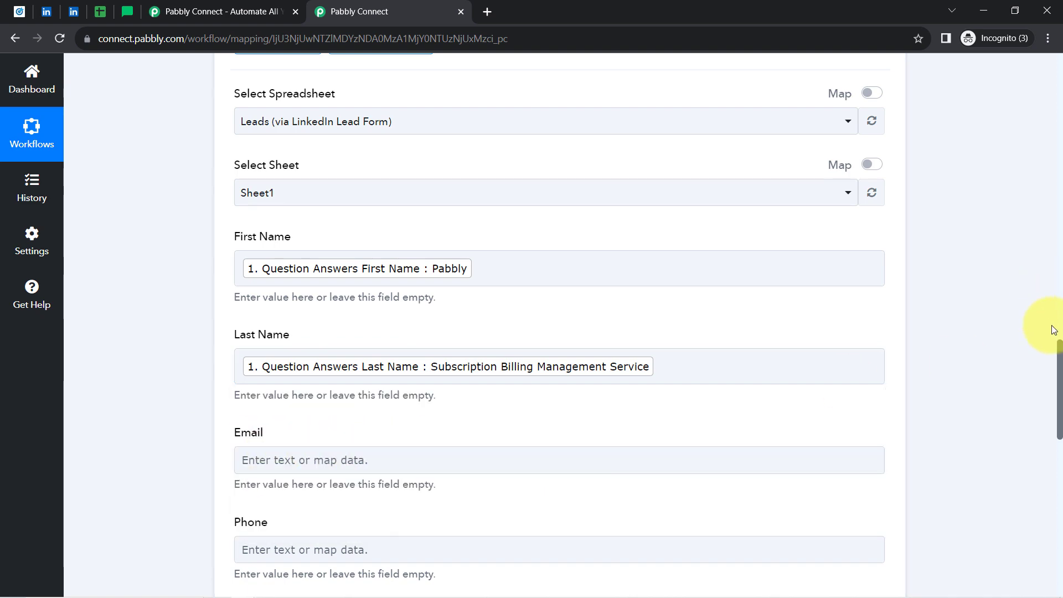
Map the lead's email and phone number answers into the Email and Phone fields.
drag(1059, 363, 1060, 410)
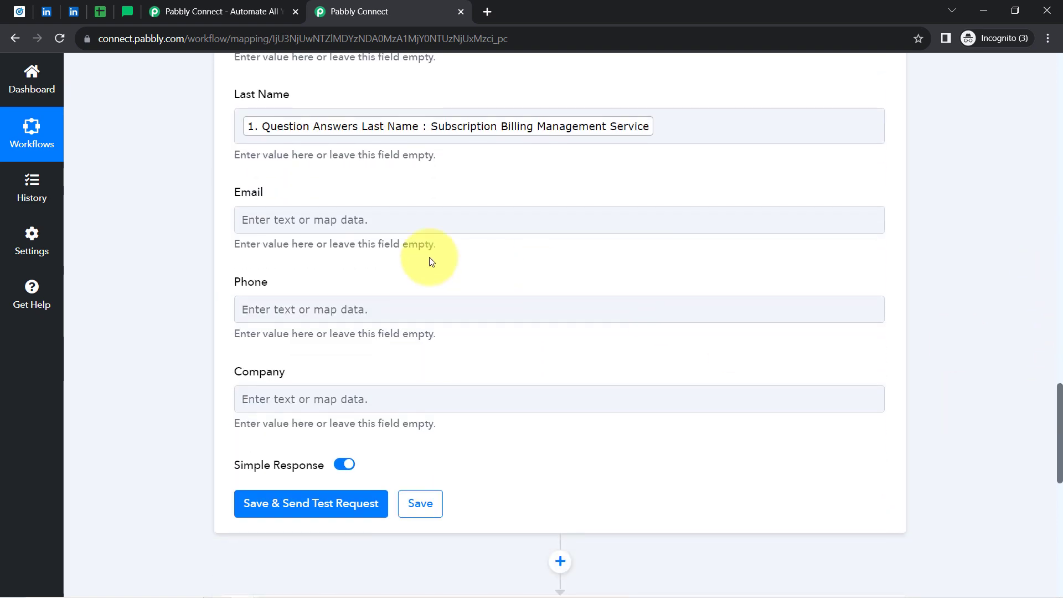
click(283, 219)
click(282, 290)
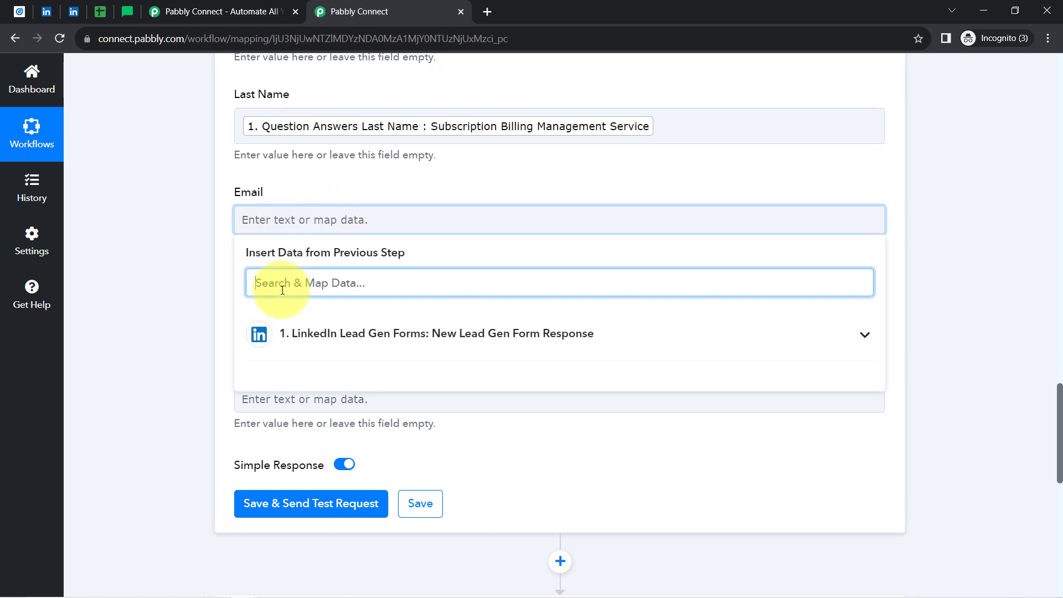
text(@)
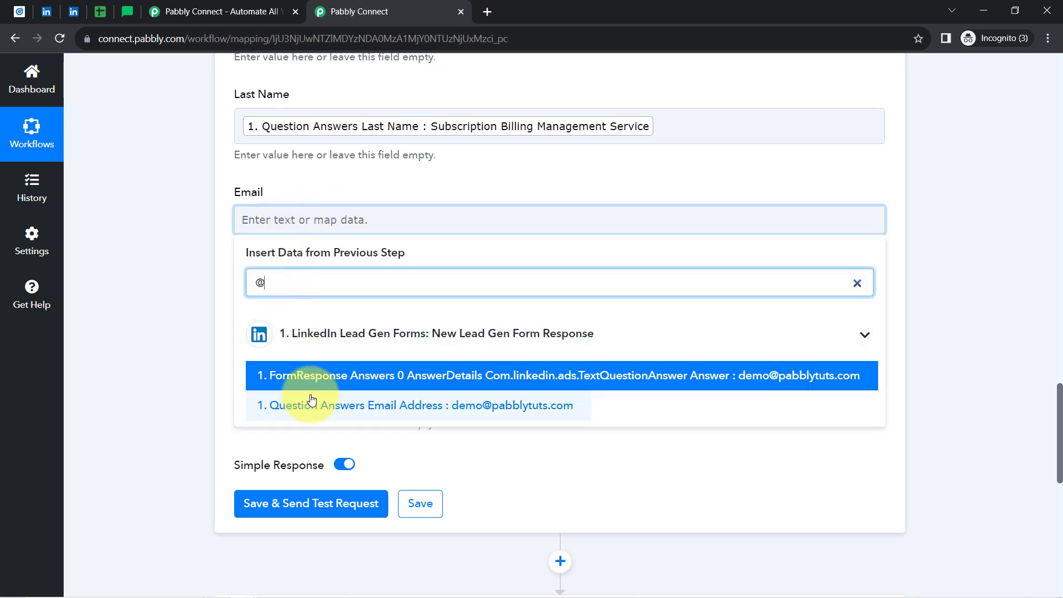
click(297, 405)
click(157, 284)
click(241, 314)
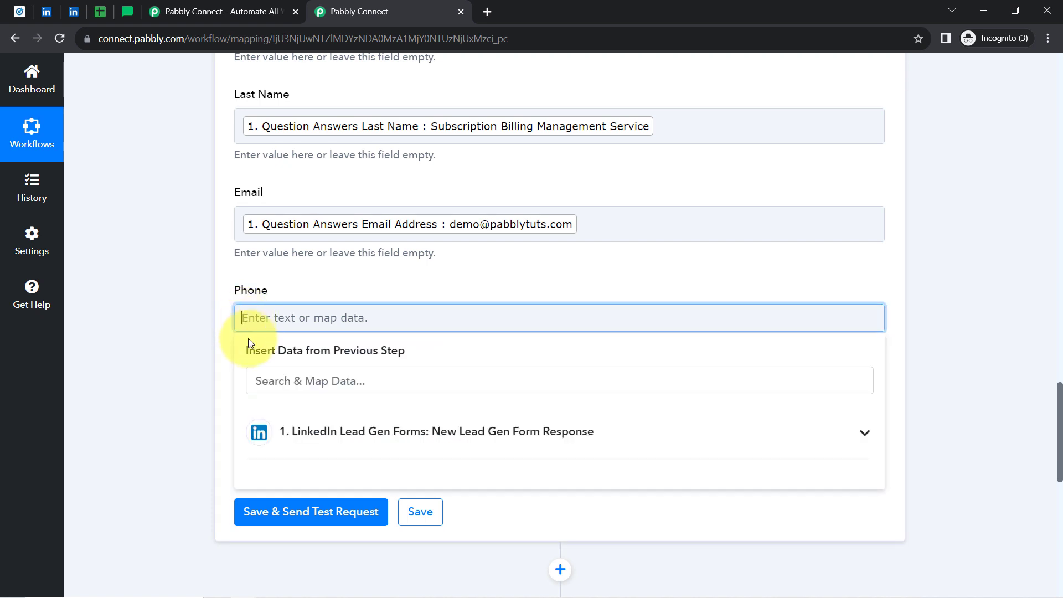
click(257, 388)
text(96)
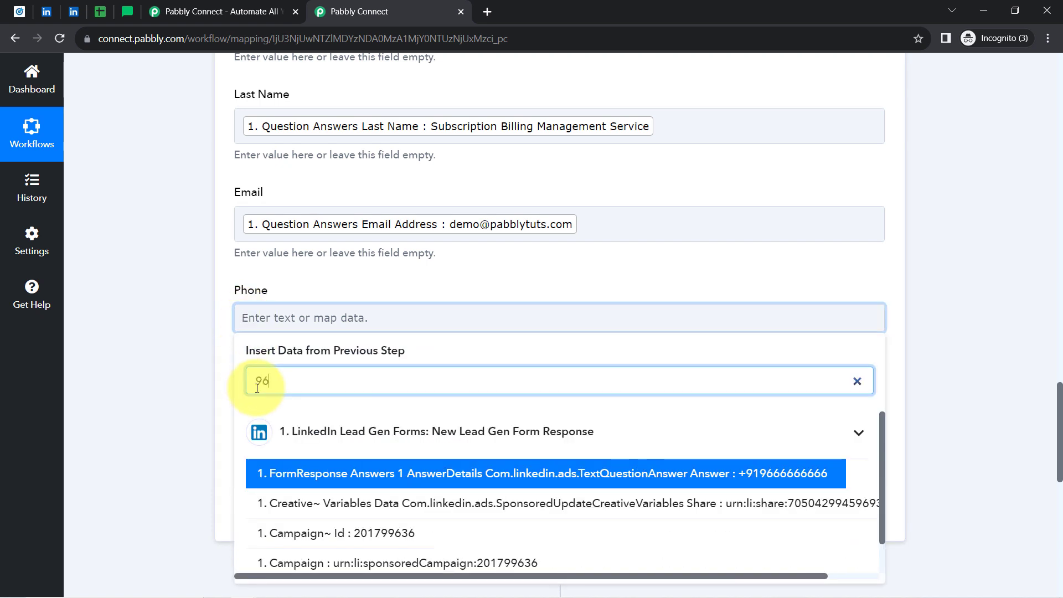
click(712, 474)
click(206, 314)
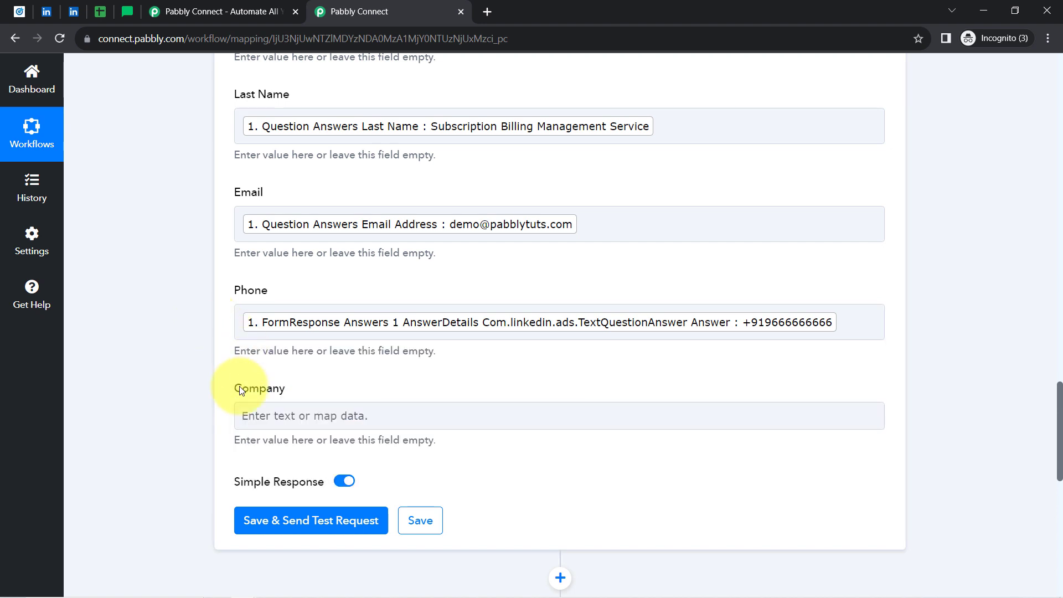
Map the lead's Company Name answer into the Company field.
click(251, 419)
click(268, 468)
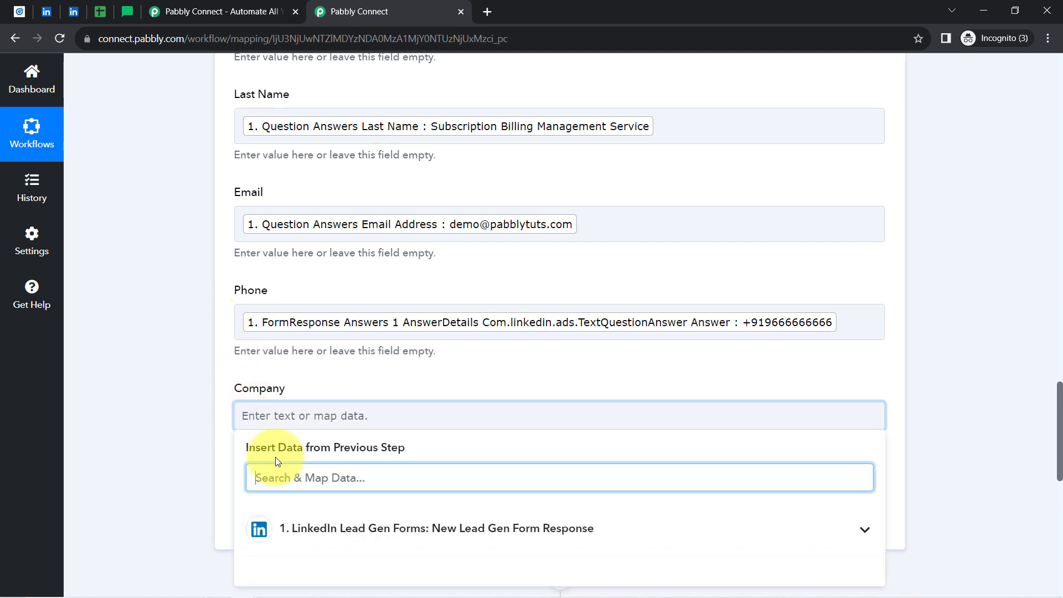
text(magnet)
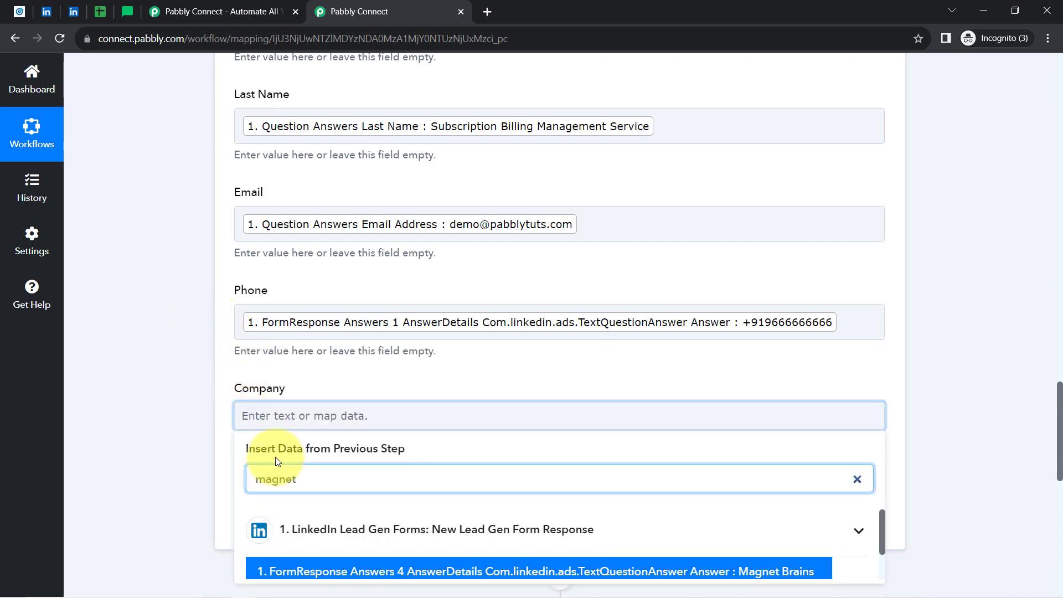
text( brai)
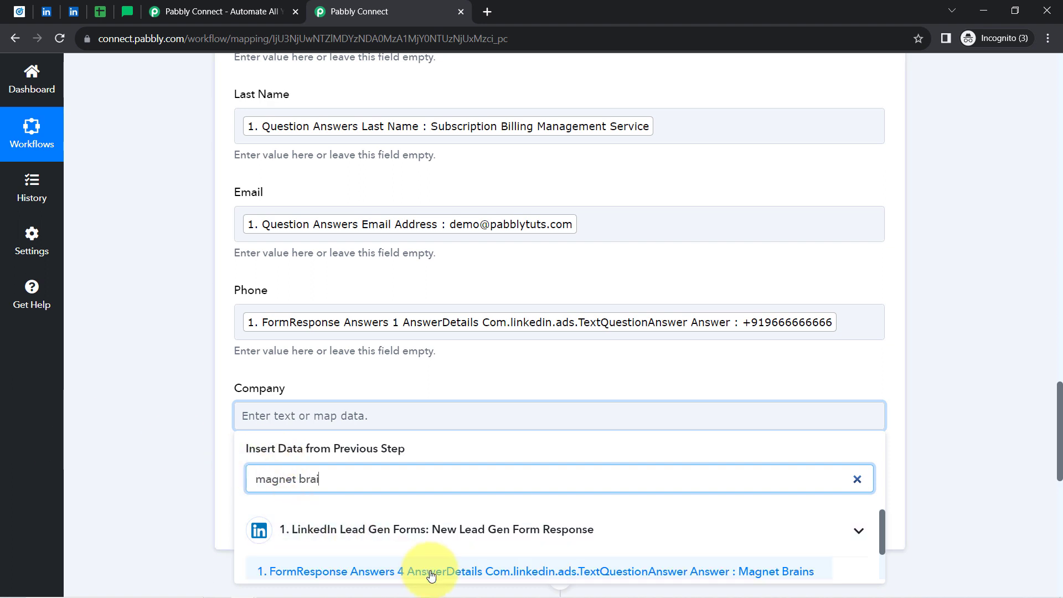
scroll(191, 445, up, 7)
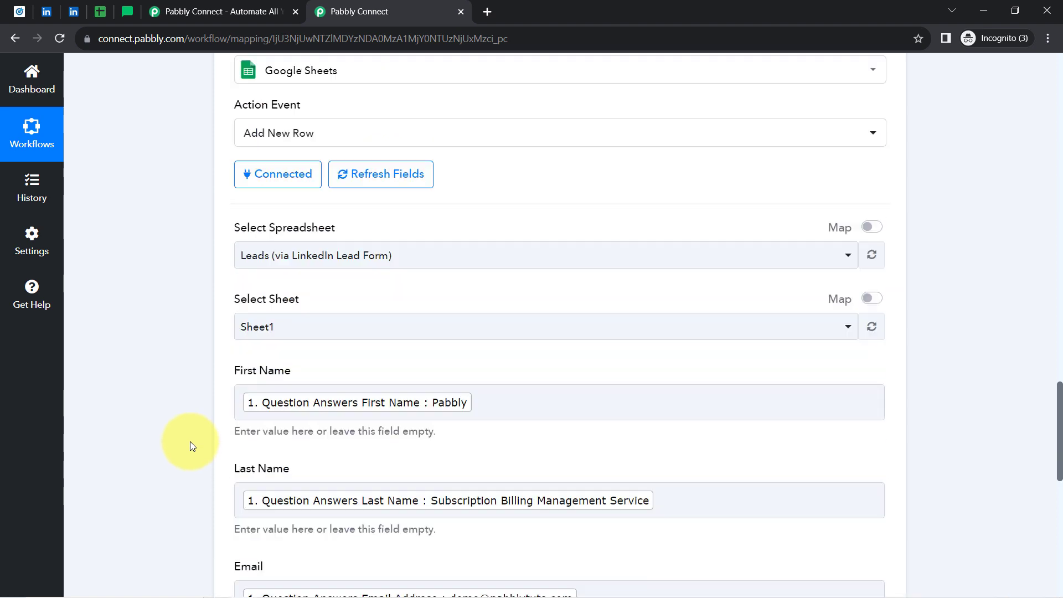
drag(1056, 385, 1057, 504)
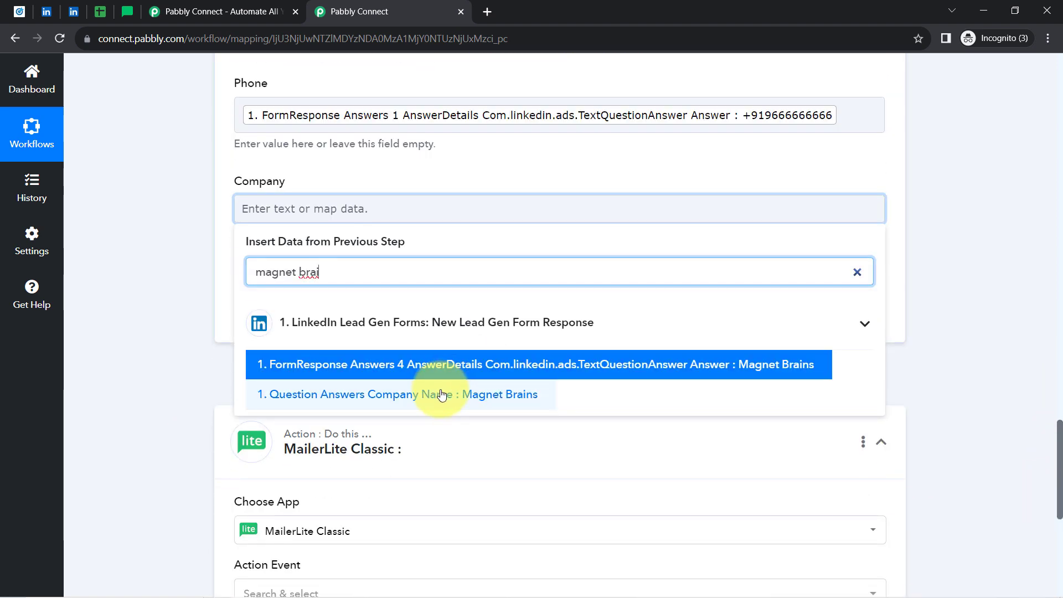
click(442, 394)
click(158, 218)
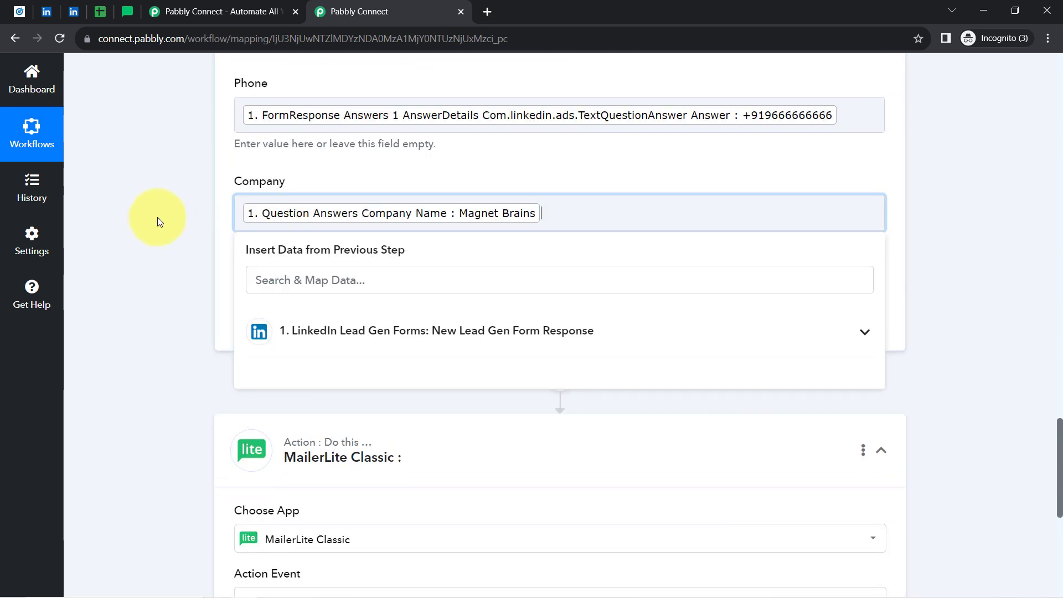
Save the Google Sheets step and send a test row to the Leads spreadsheet.
click(95, 8)
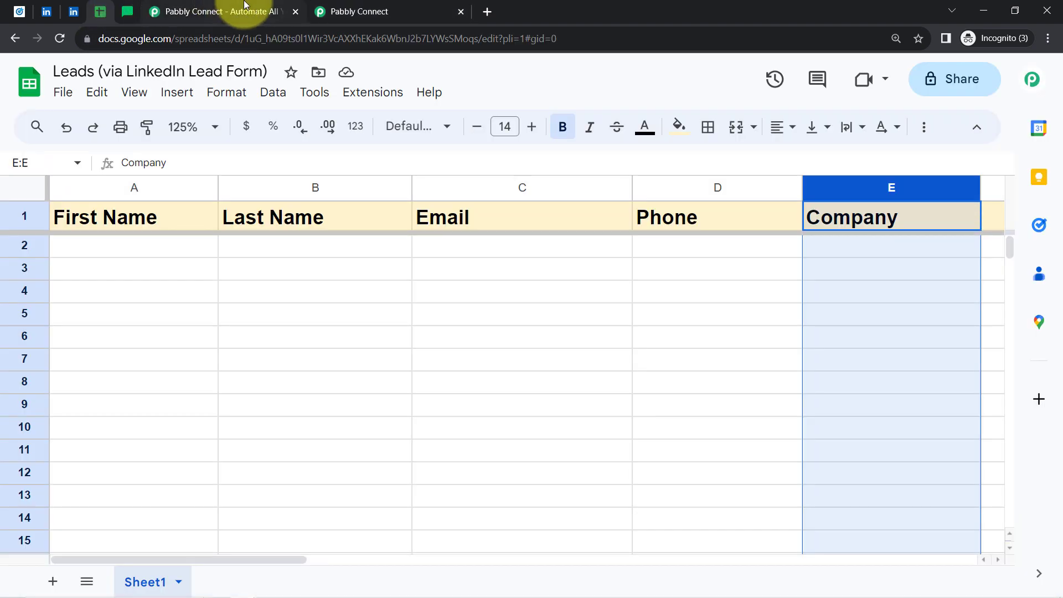
click(366, 12)
click(256, 334)
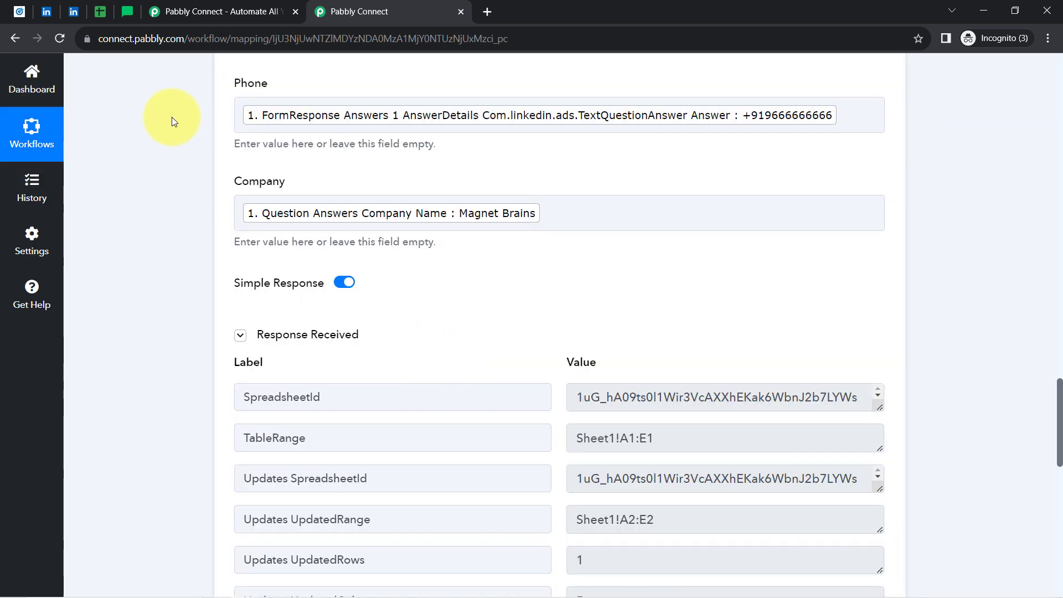
click(99, 12)
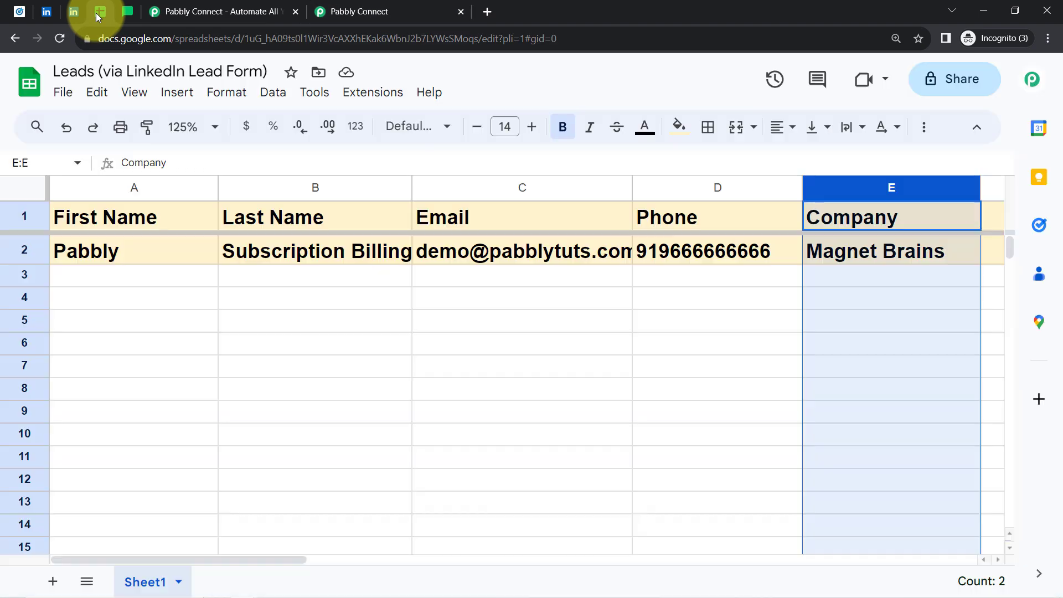
Format row 2 with no fill, left alignment, 12-point non-bold text, and narrow column A.
click(24, 250)
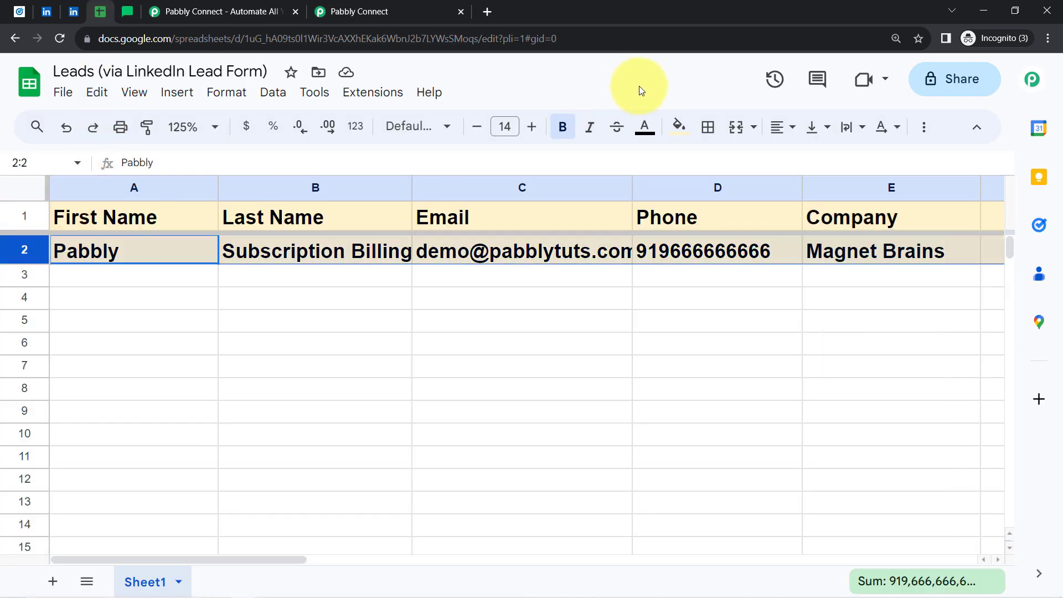
click(678, 127)
click(712, 162)
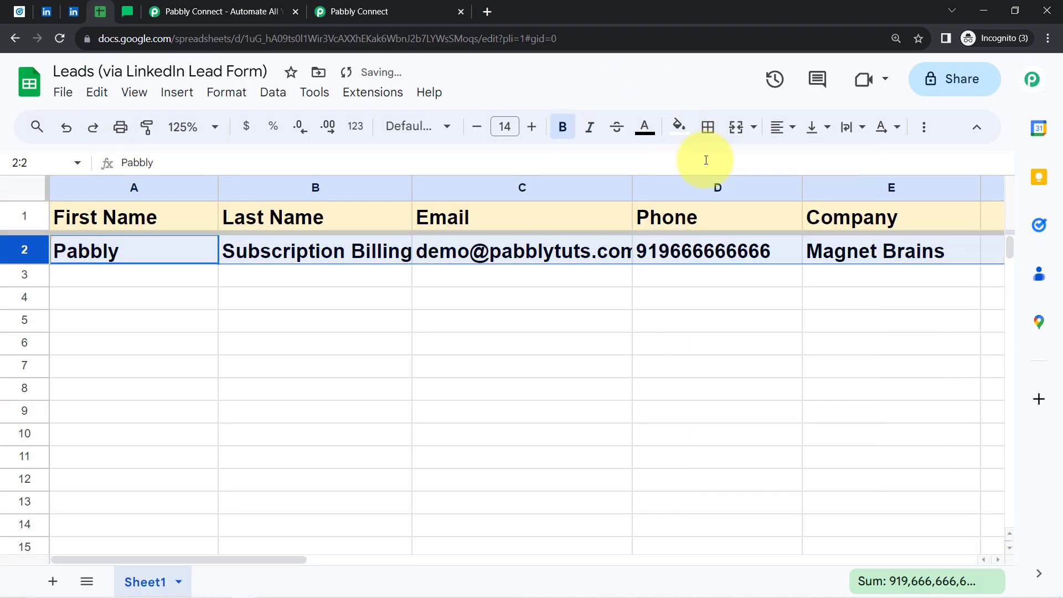
click(778, 127)
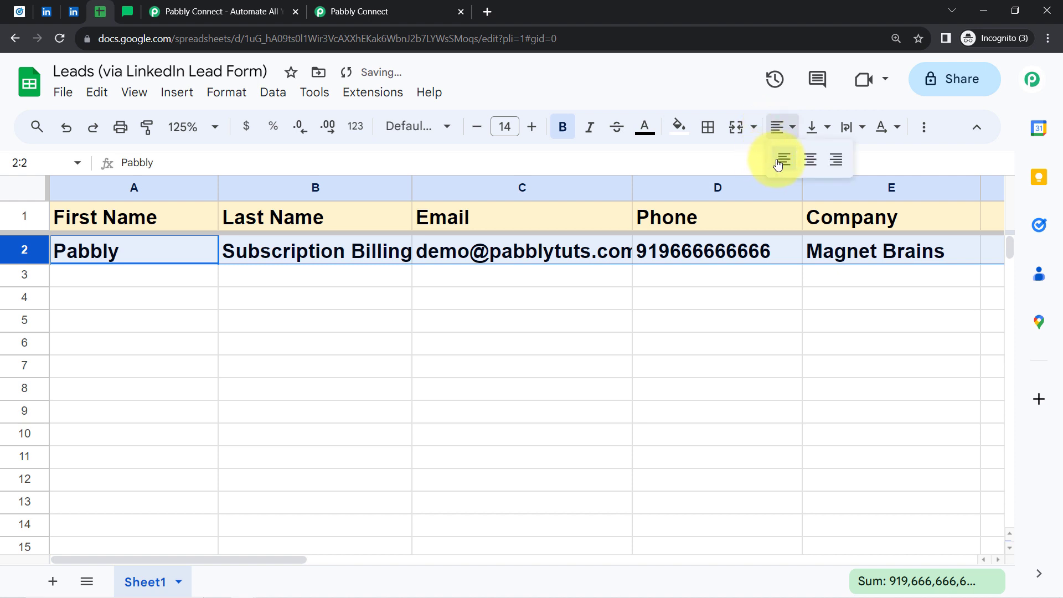
click(778, 162)
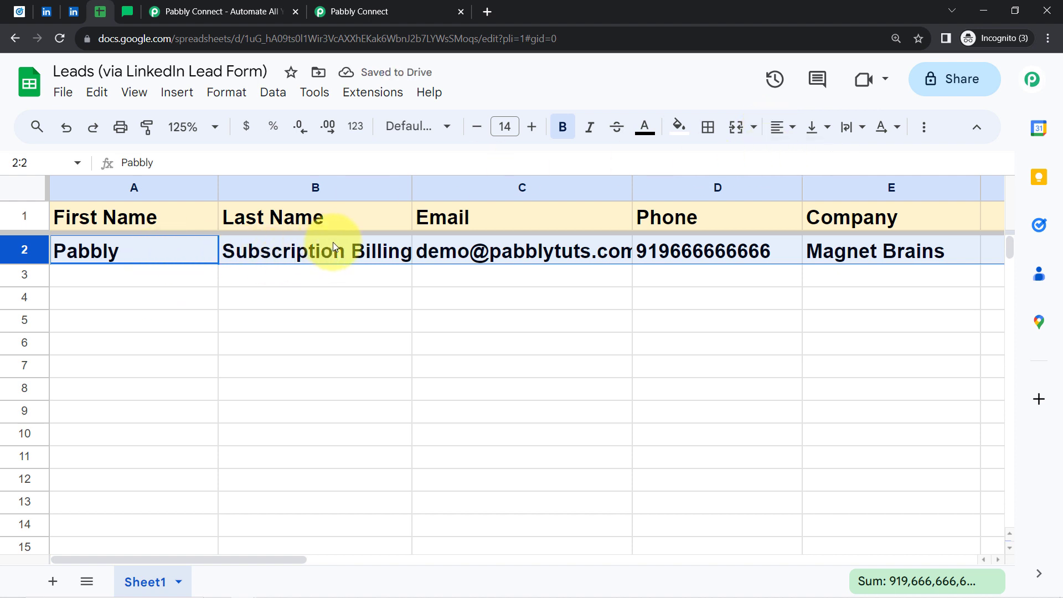
click(470, 128)
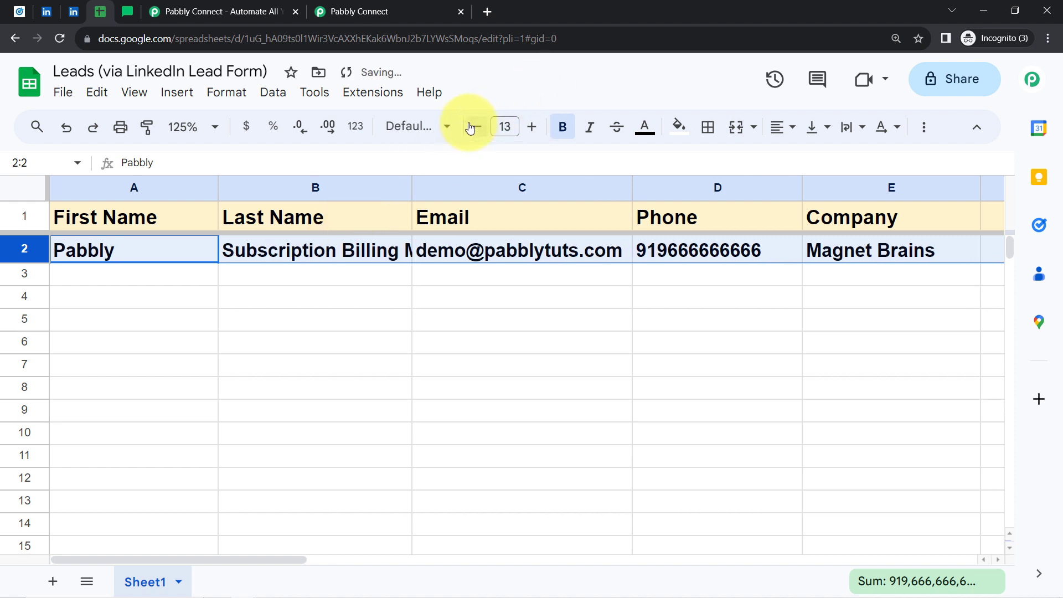
click(471, 128)
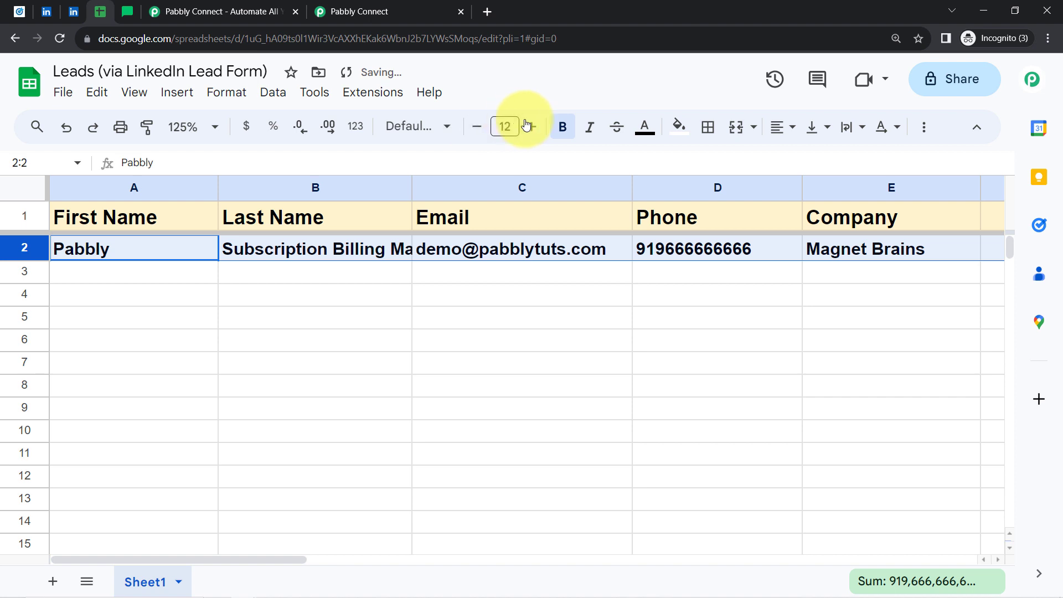
click(562, 127)
click(312, 294)
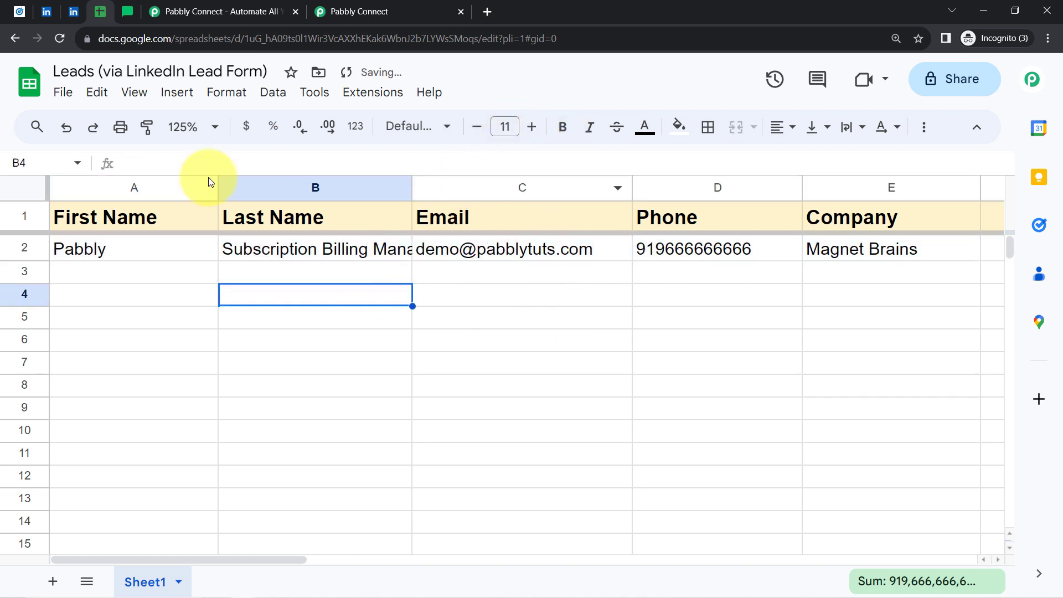
drag(217, 188, 168, 187)
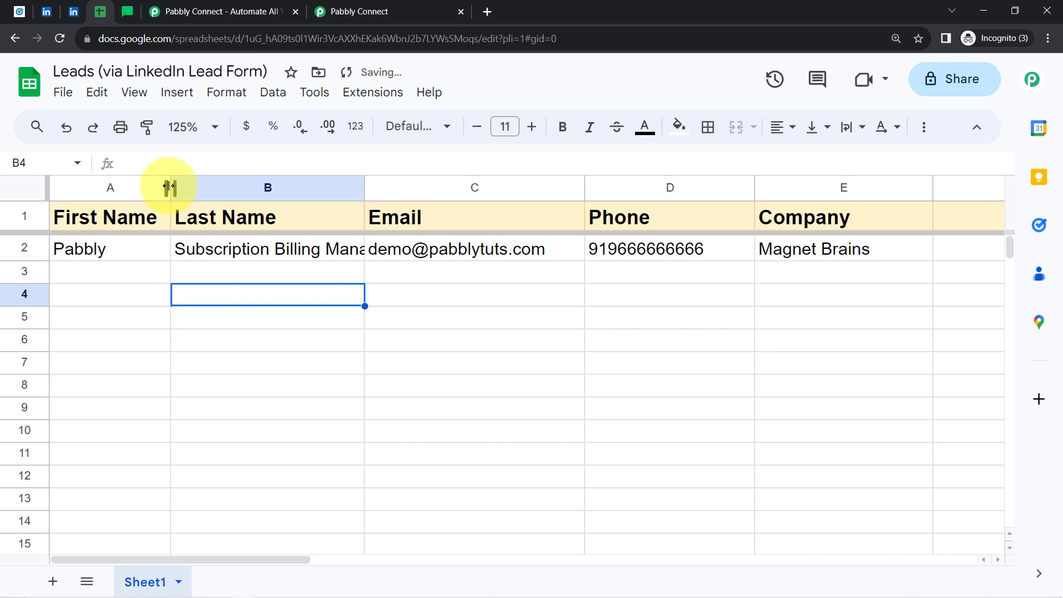
click(354, 7)
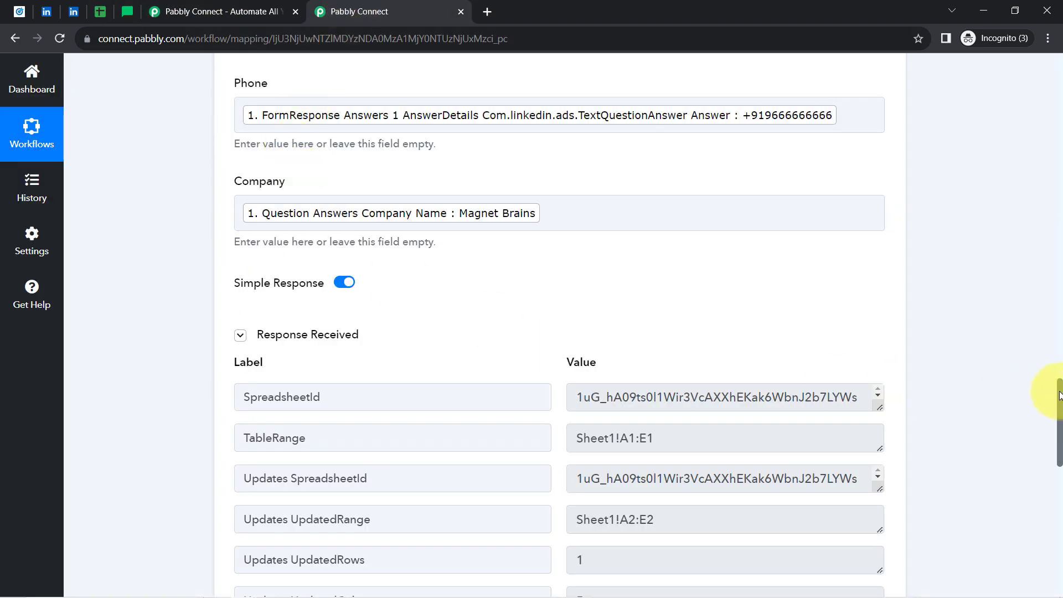
Set the MailerLite event to Add or Update Subscriber in the Group and add a new connection.
drag(1059, 394, 1046, 496)
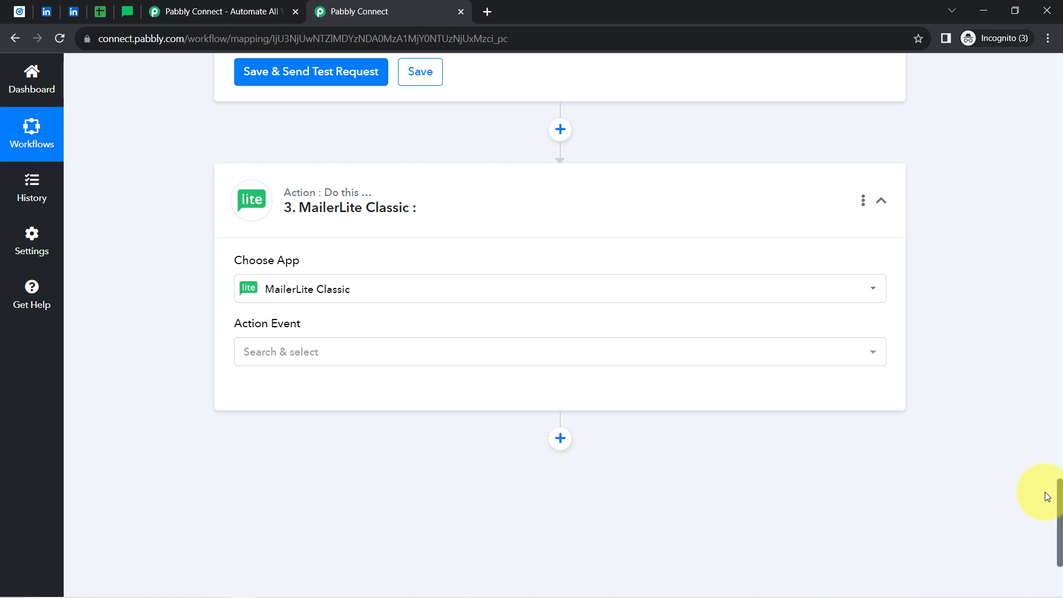
click(439, 349)
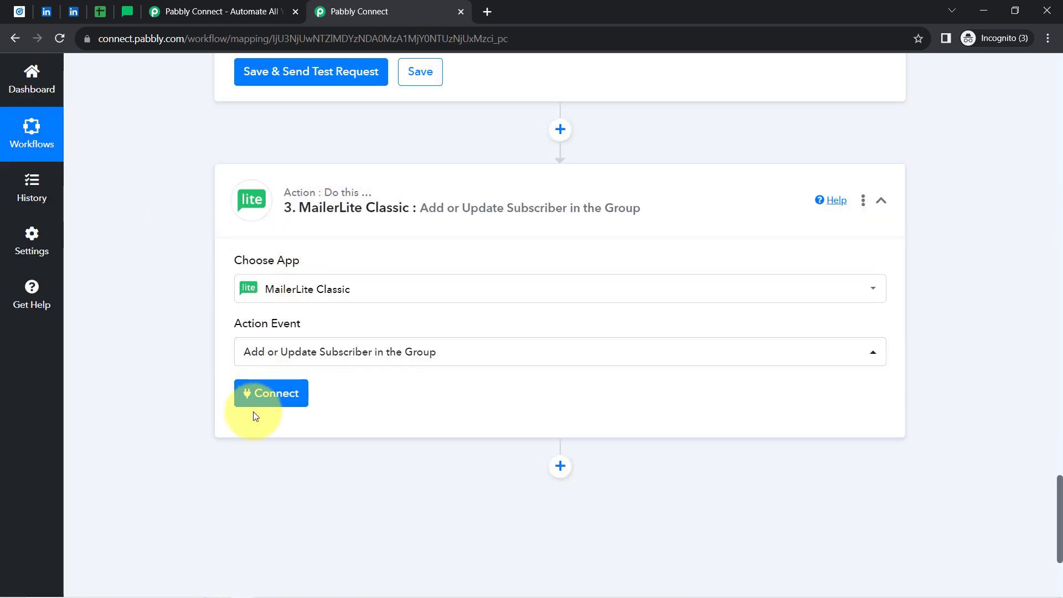
click(256, 398)
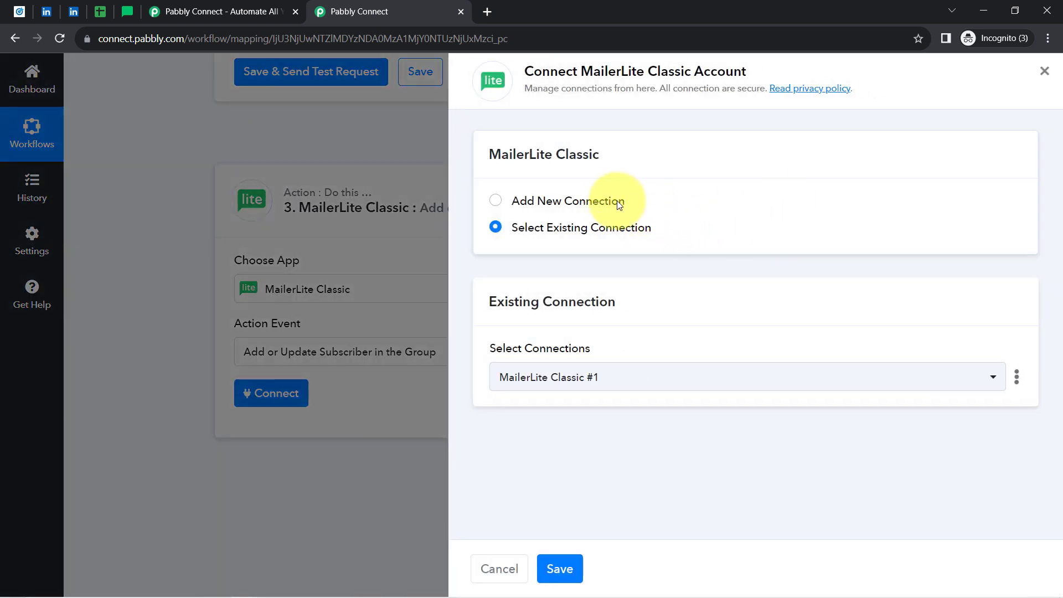
click(611, 200)
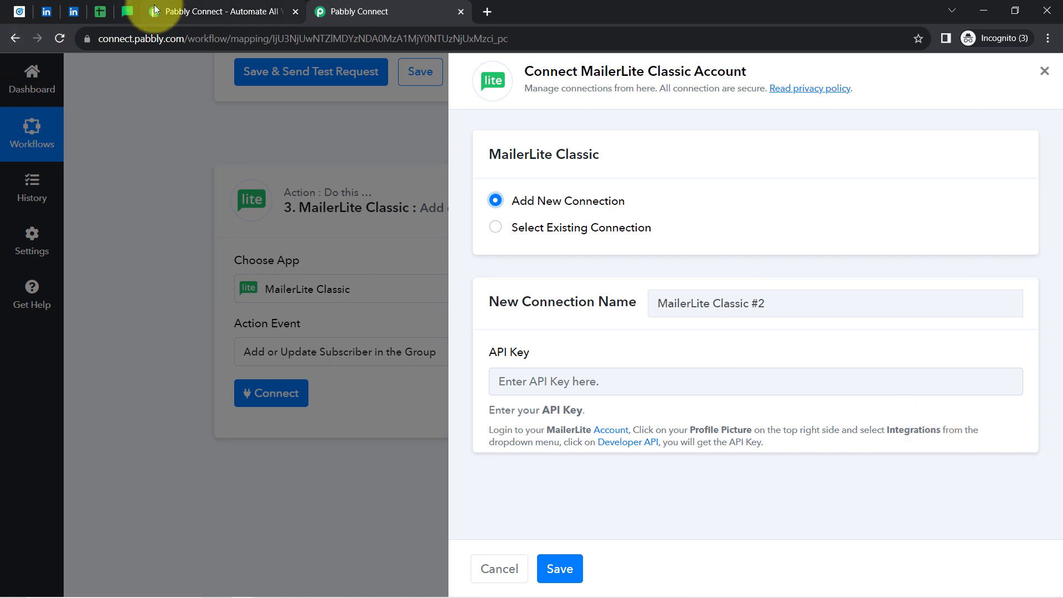
click(126, 12)
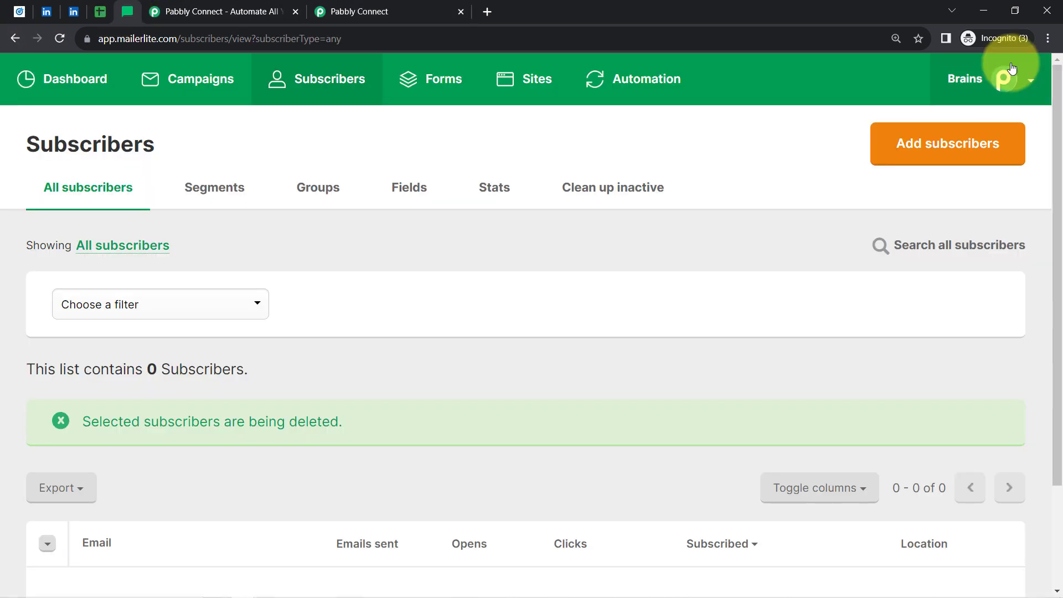
Copy the API key from MailerLite's Developer API integration page.
click(1031, 78)
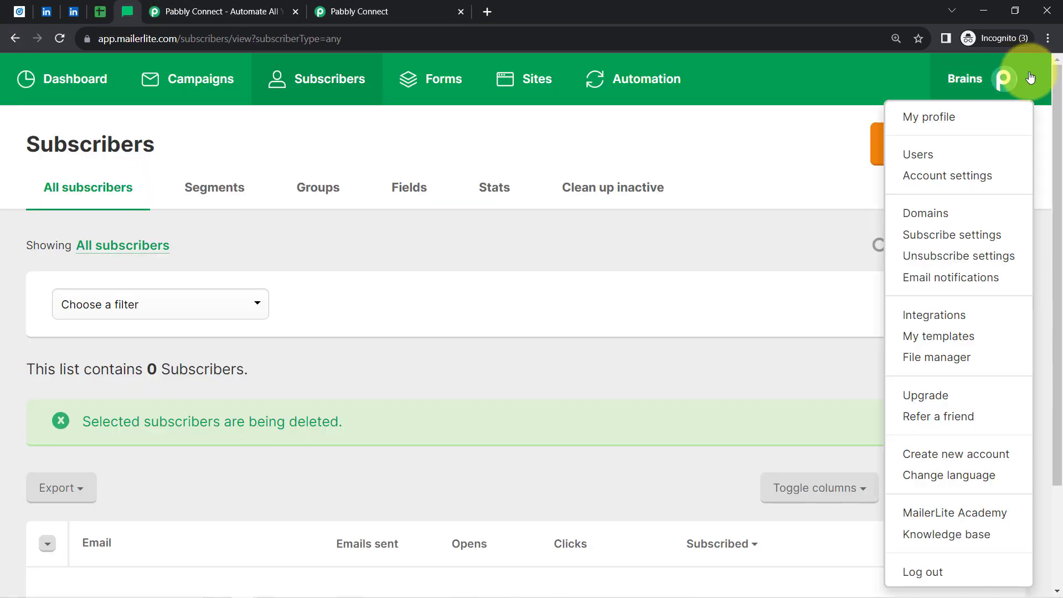
click(921, 318)
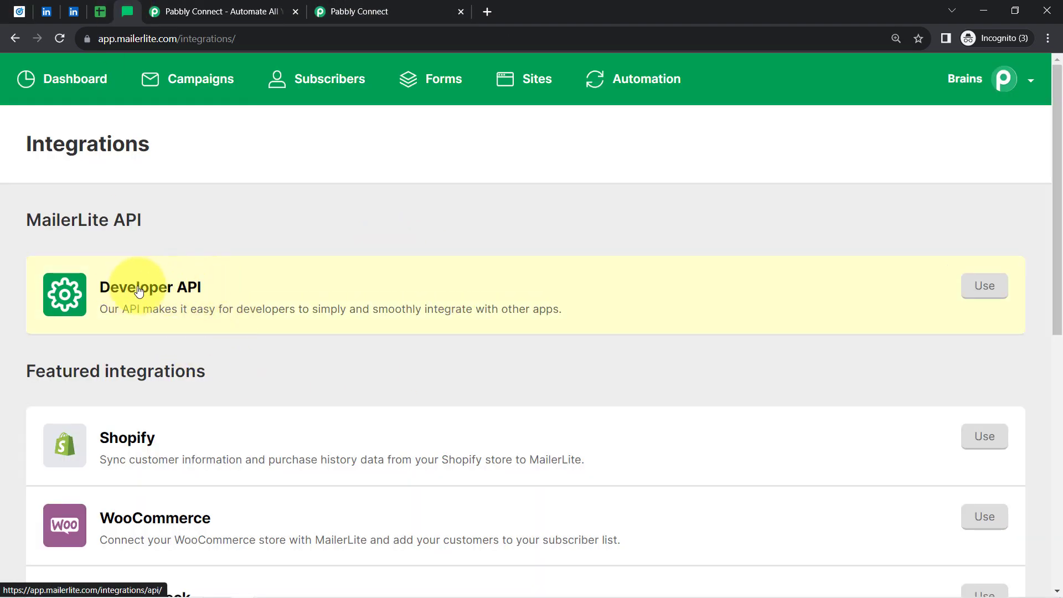
click(988, 285)
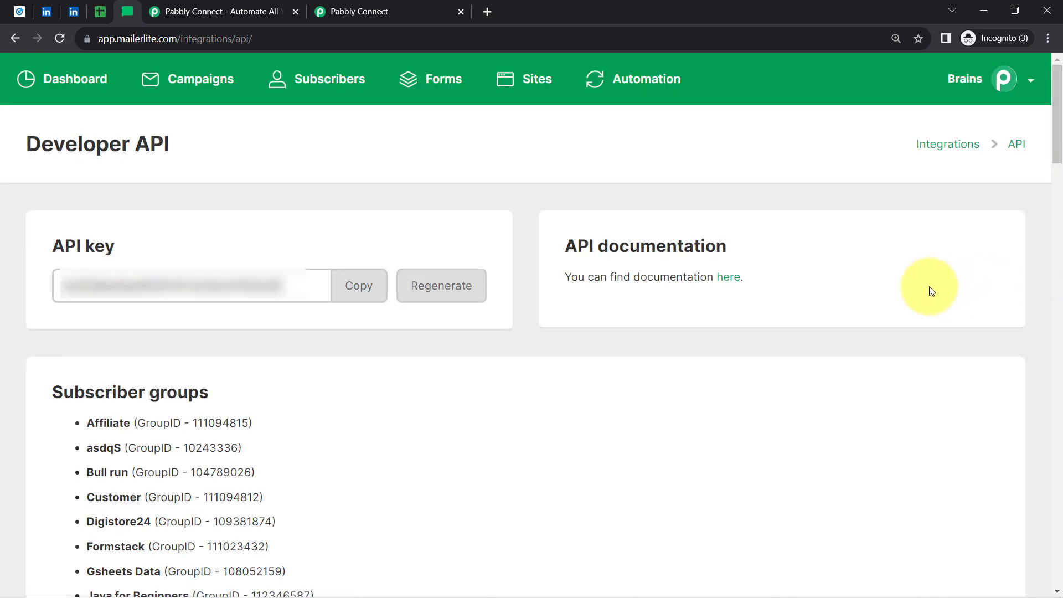
click(355, 293)
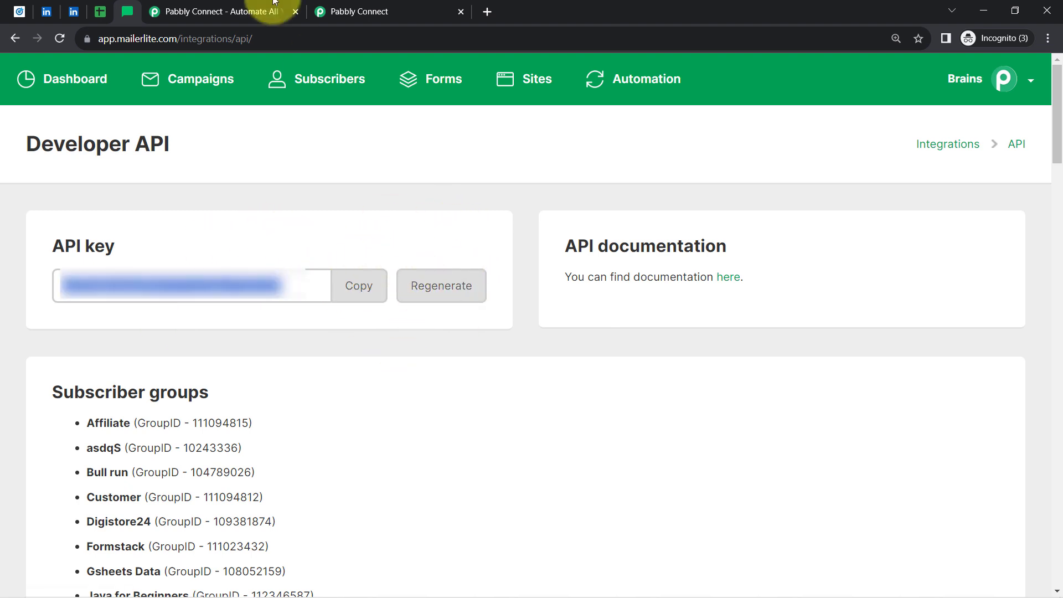
click(421, 5)
click(540, 380)
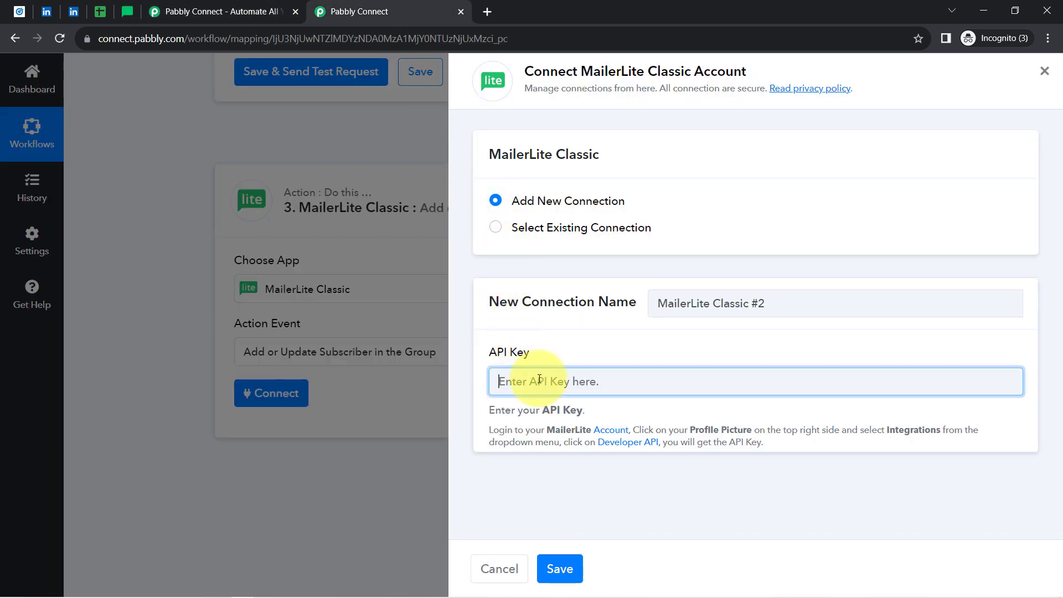
Paste the MailerLite API key, save the connection, and open the Group Id dropdown.
key(ctrl+v)
click(551, 575)
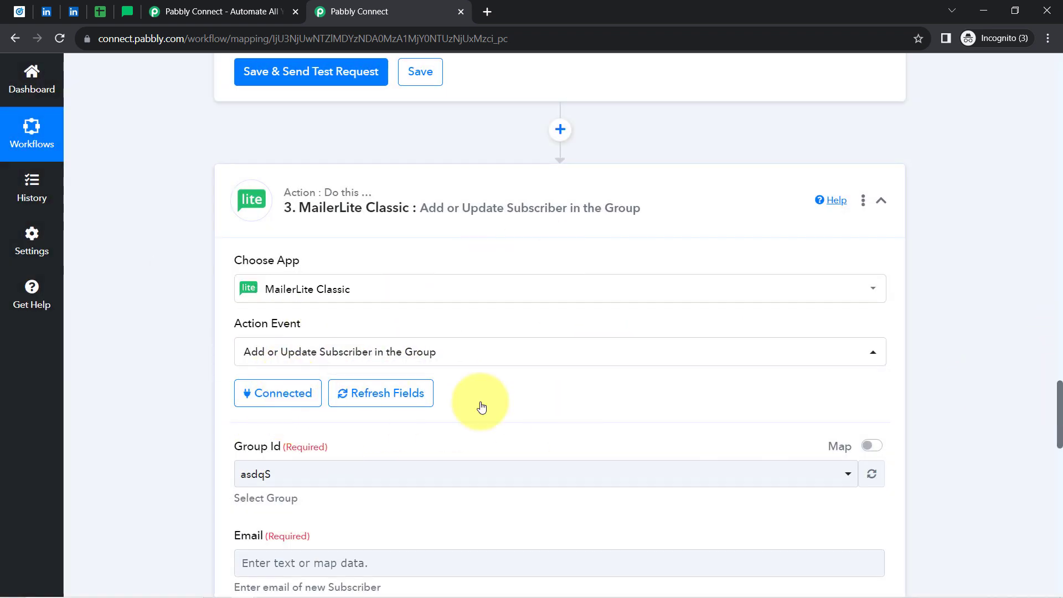
scroll(258, 233, down, 4)
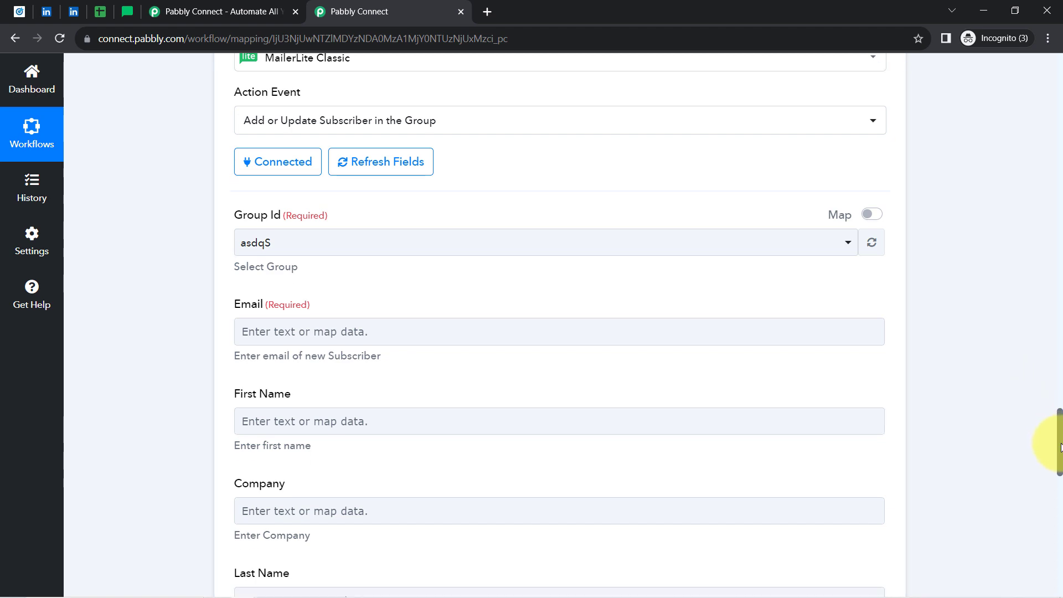
scroll(1051, 439, down, 12)
scroll(1053, 512, up, 13)
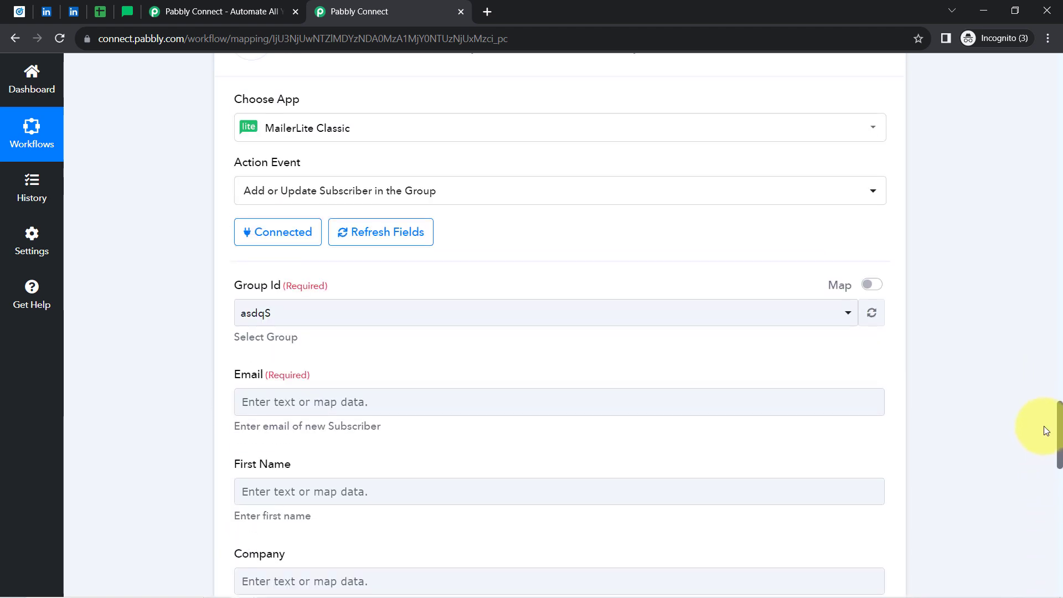
scroll(1044, 427, up, 1)
scroll(1047, 435, down, 3)
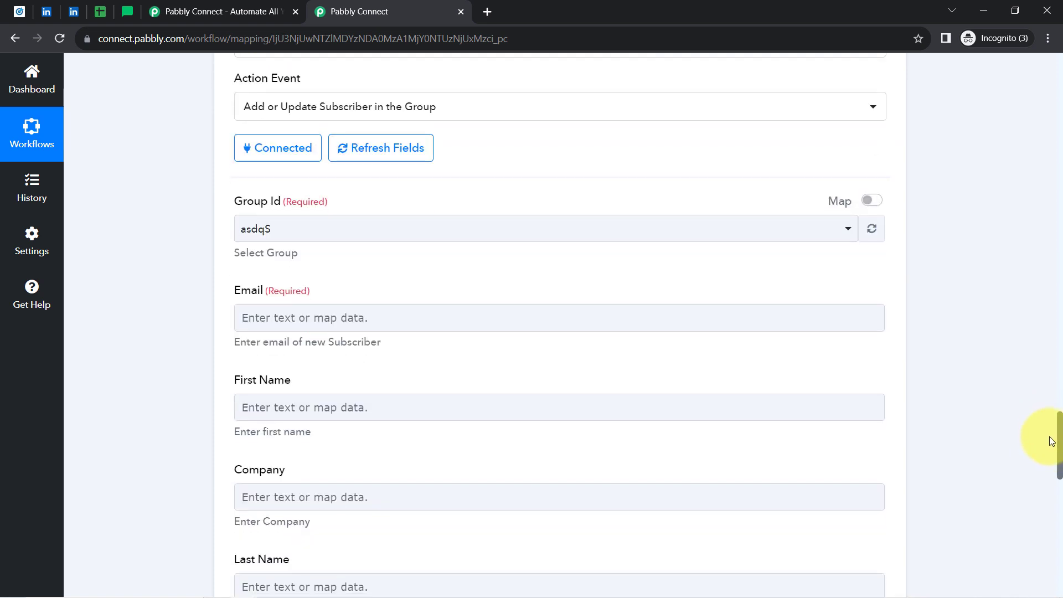
scroll(1052, 441, down, 1)
scroll(1052, 444, down, 1)
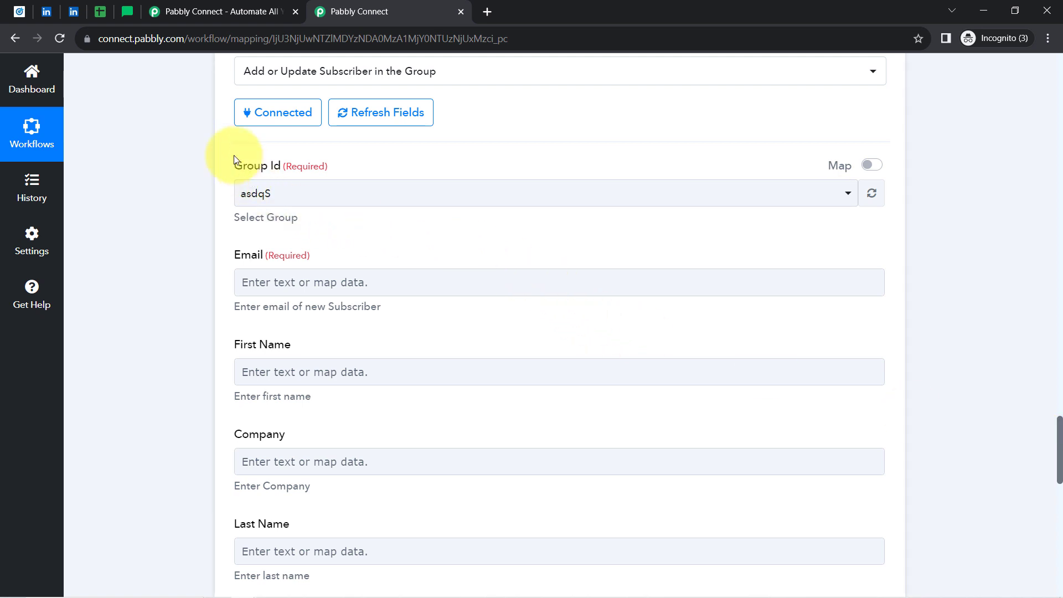
click(267, 197)
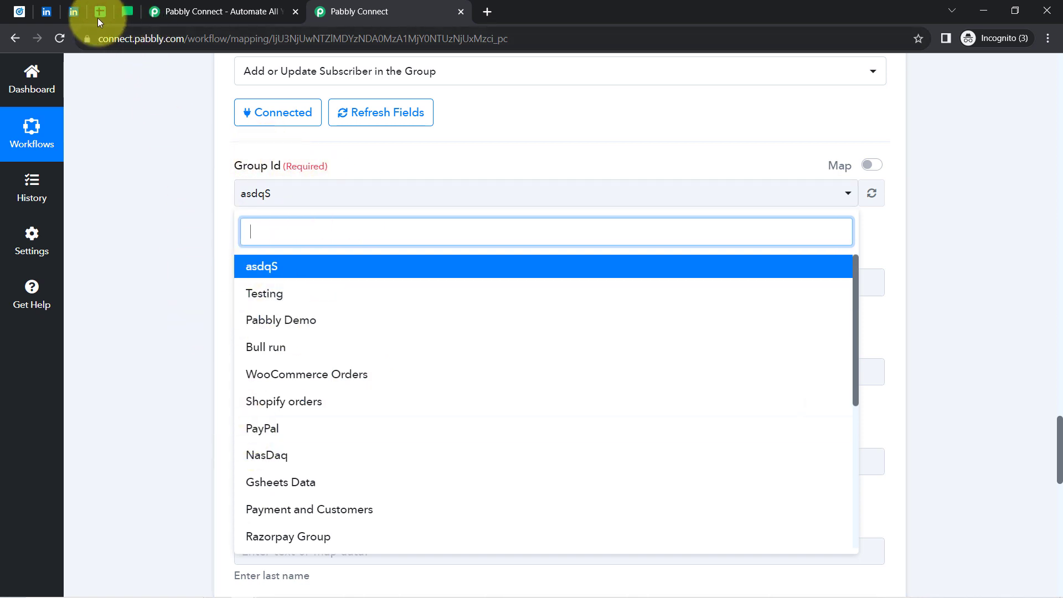
Check the subscriber groups in MailerLite, then choose Pabbly Demo as the Group Id.
click(127, 10)
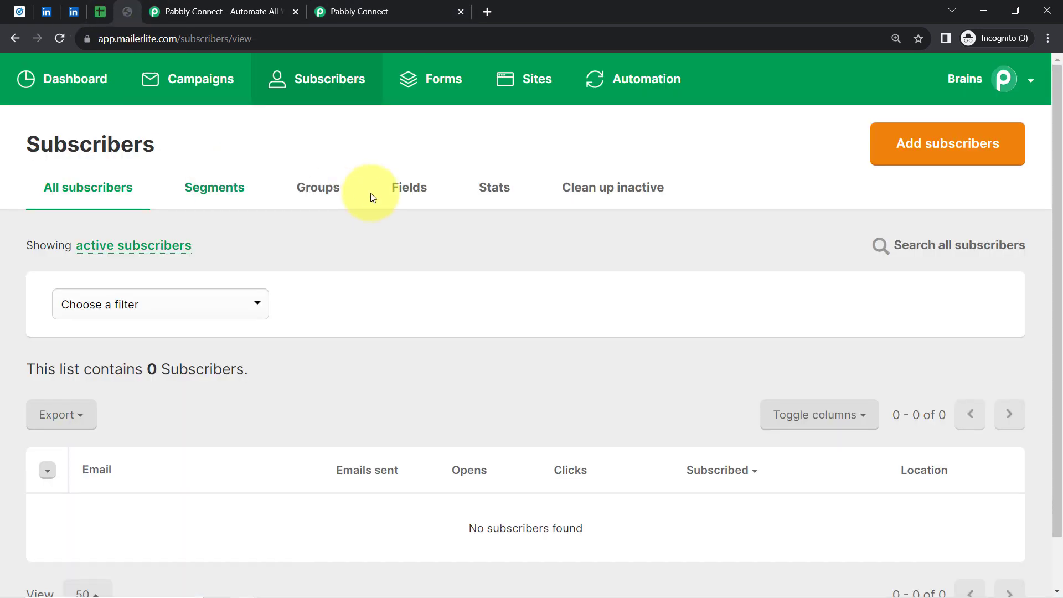
click(327, 196)
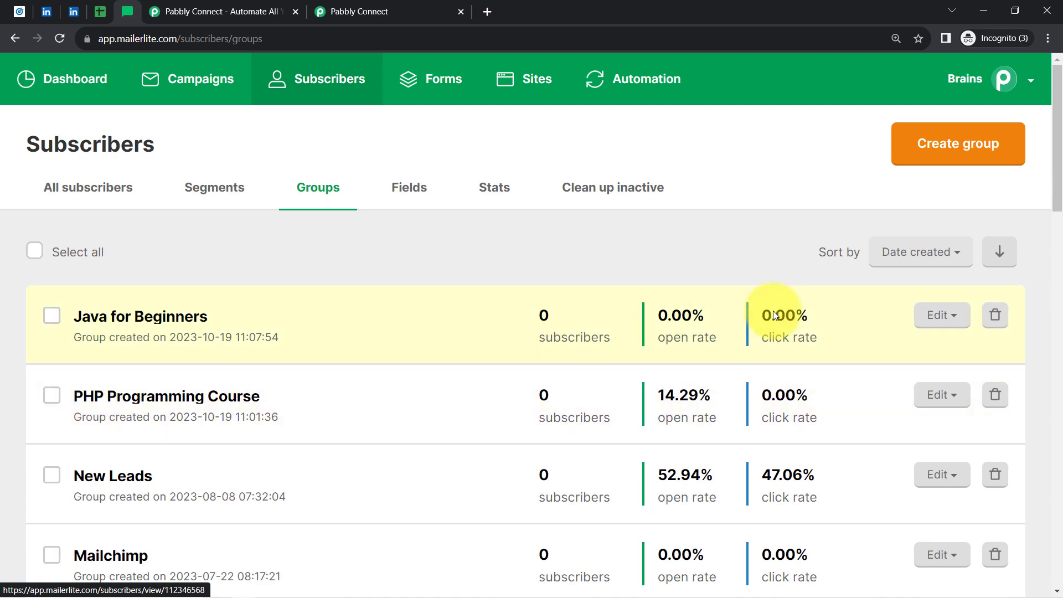
drag(1052, 194, 1030, 324)
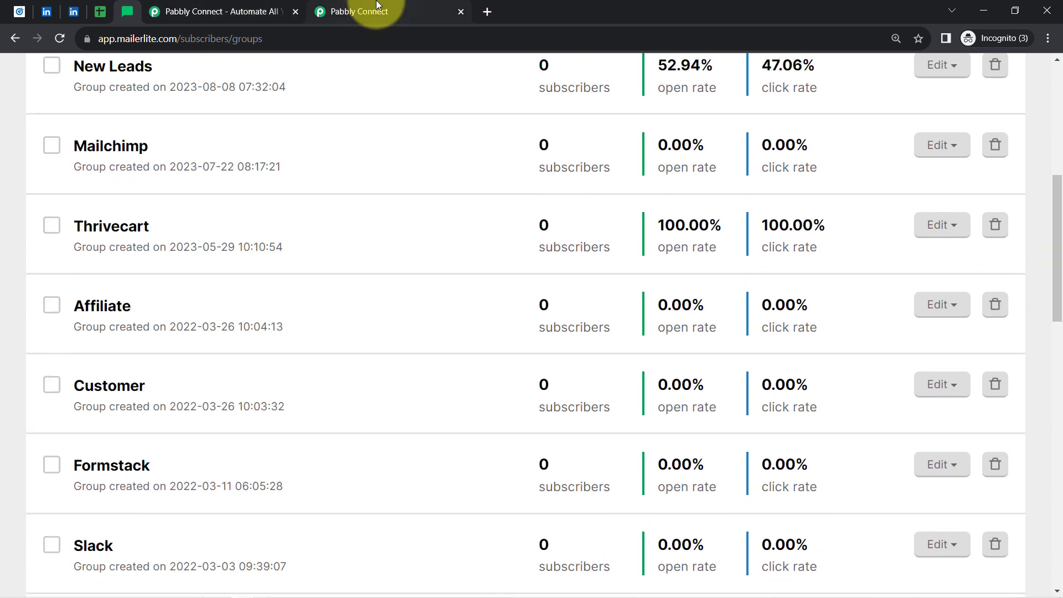
click(376, 4)
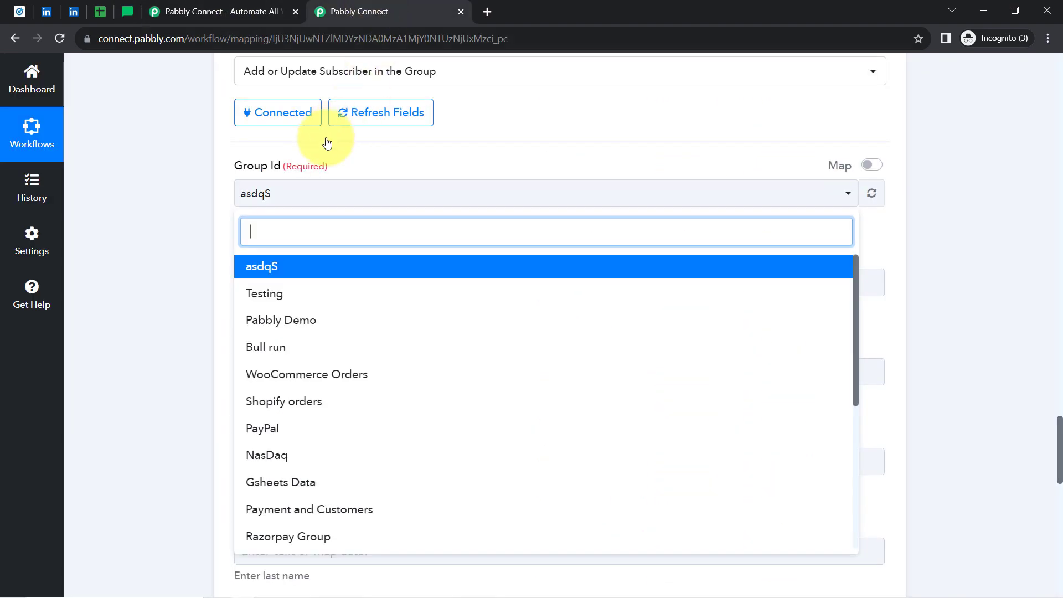
click(276, 326)
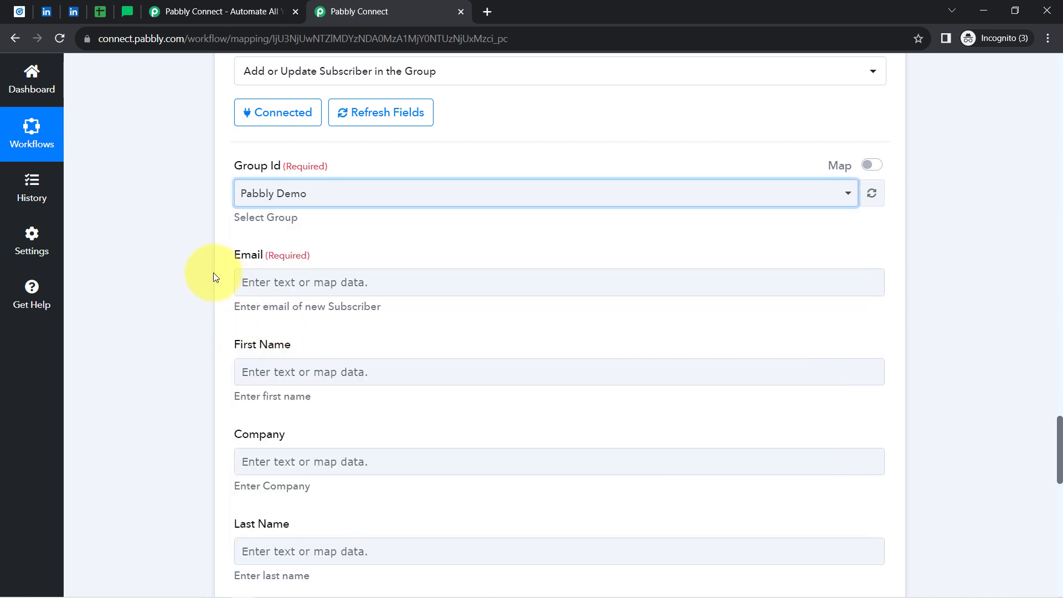
Map the LinkedIn lead's email address into the Email field.
click(301, 281)
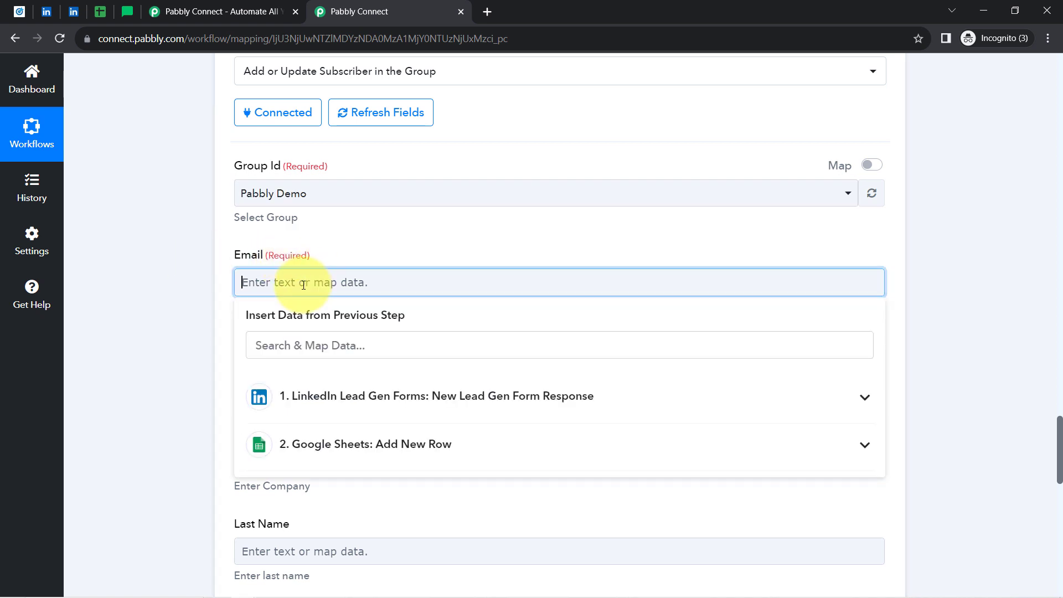
click(259, 346)
text(@)
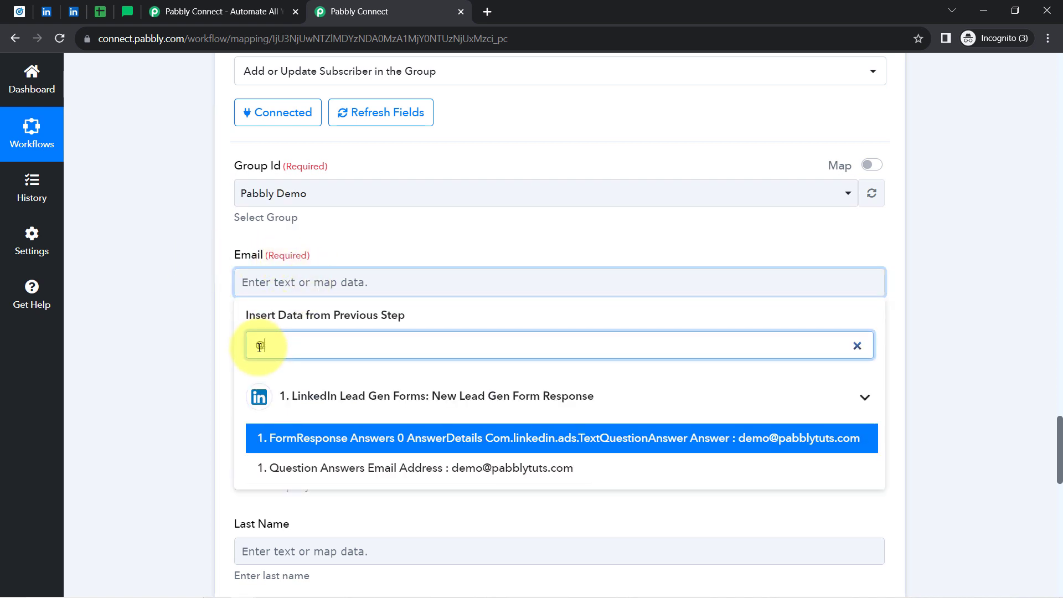
click(366, 473)
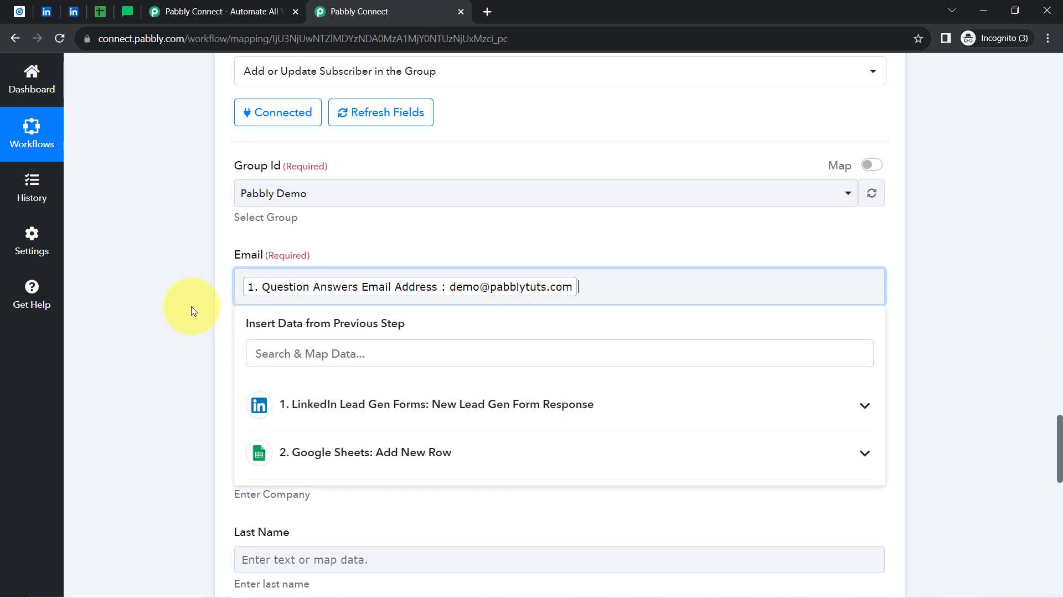
click(191, 307)
Map the LinkedIn lead's first name into the First Name field.
scroll(191, 307, down, 1)
scroll(191, 306, down, 4)
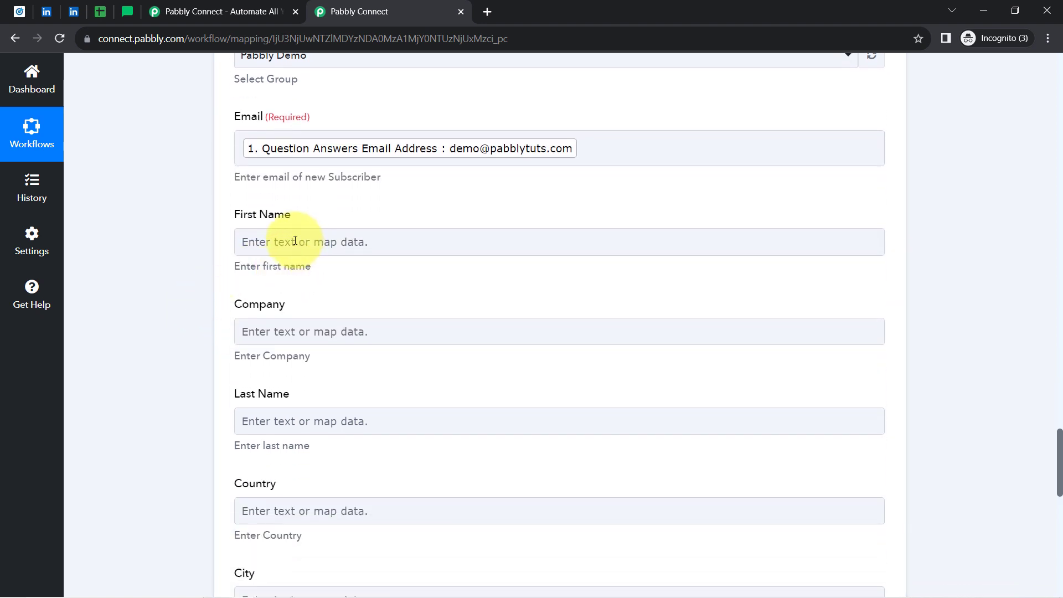
click(280, 242)
click(258, 316)
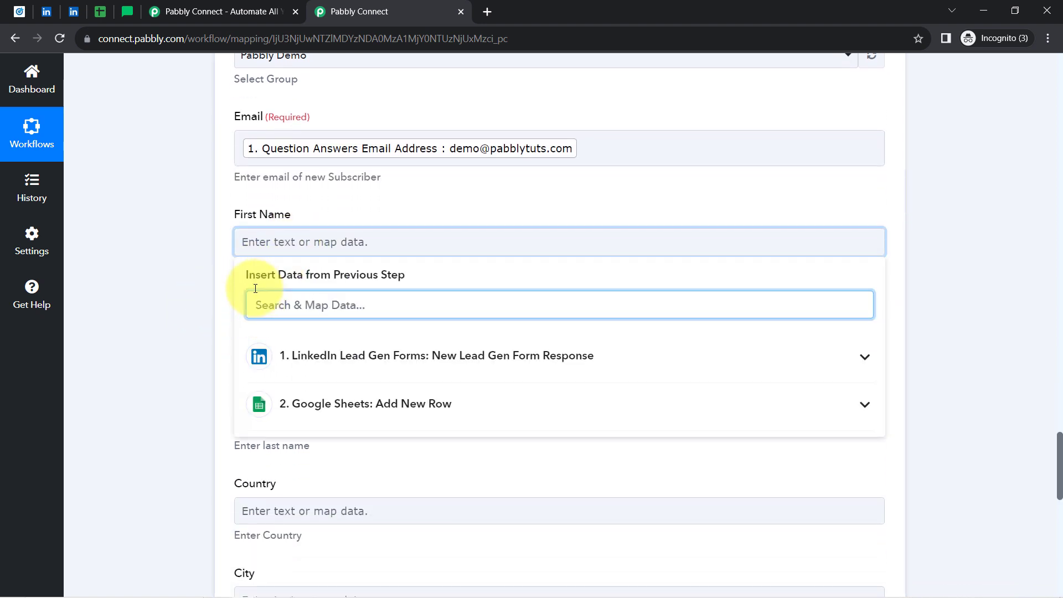
text(first)
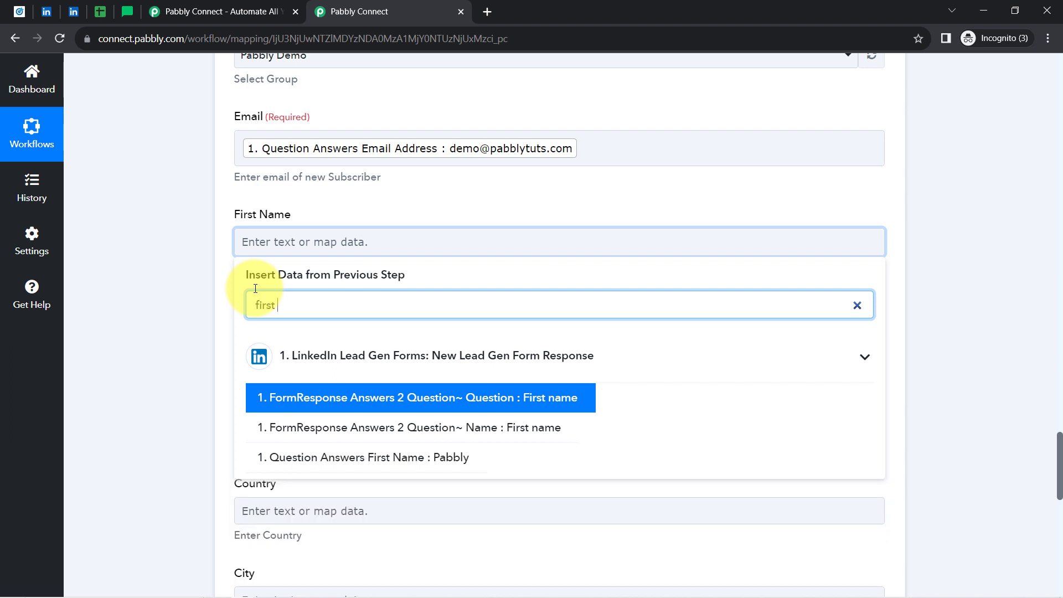
click(366, 457)
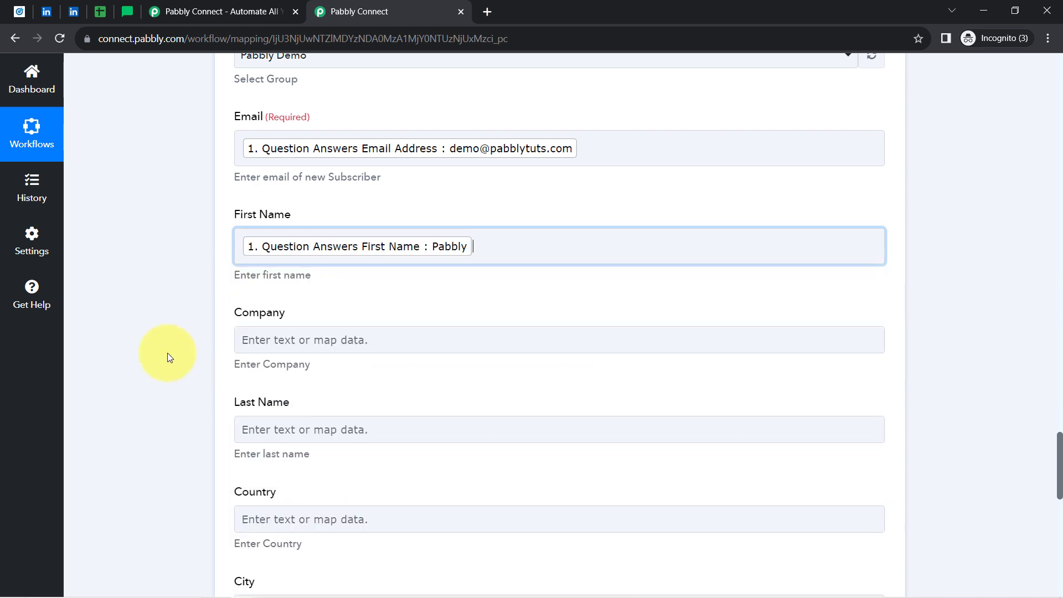
Map the Subscription Billing Management Service answer into Company, then clear that wrong value.
click(263, 340)
click(272, 399)
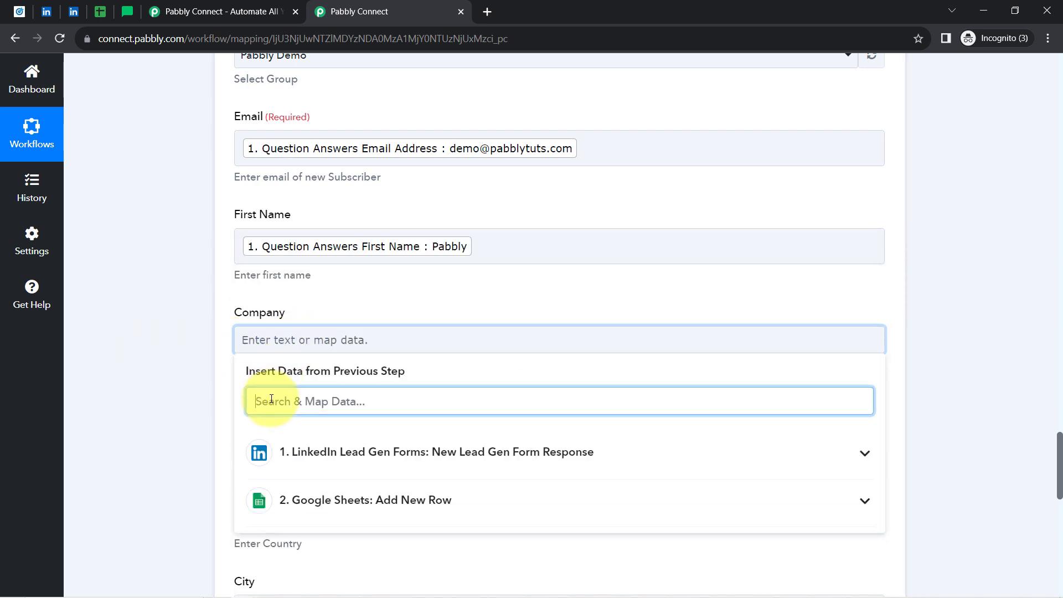
text(Sub)
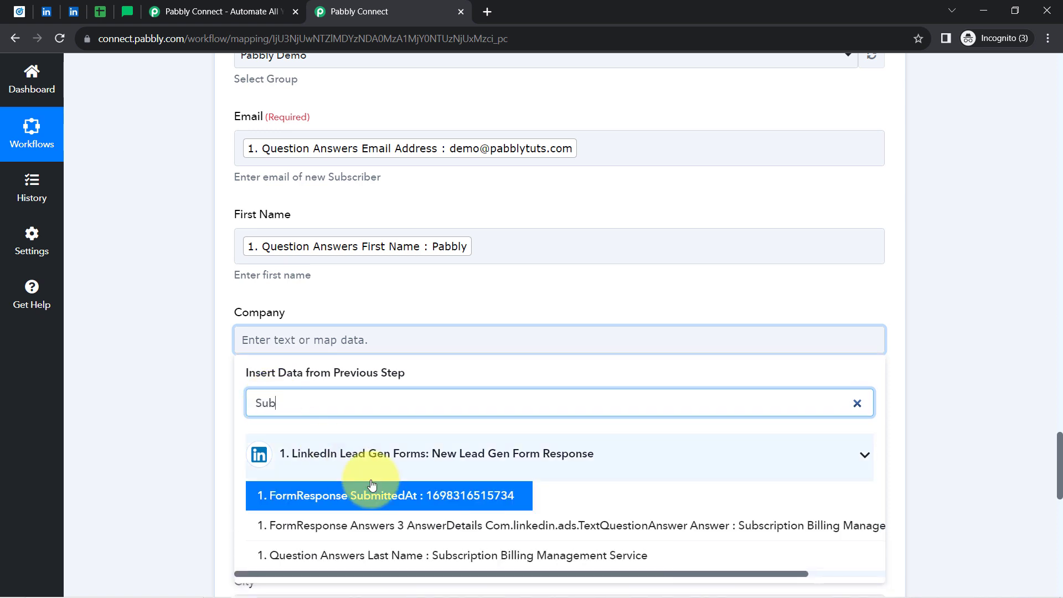
click(396, 556)
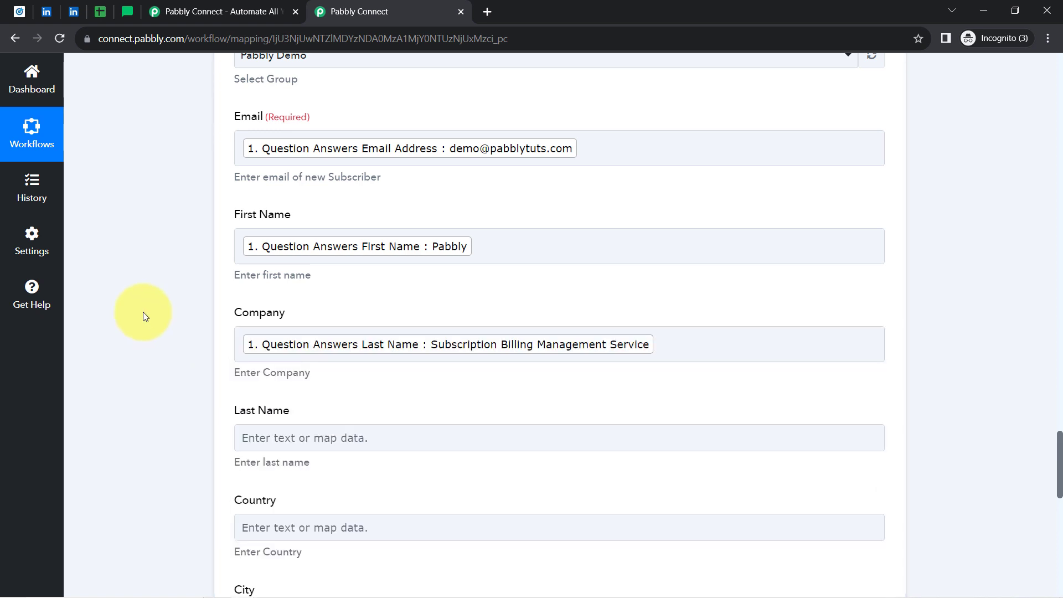
scroll(146, 317, down, 1)
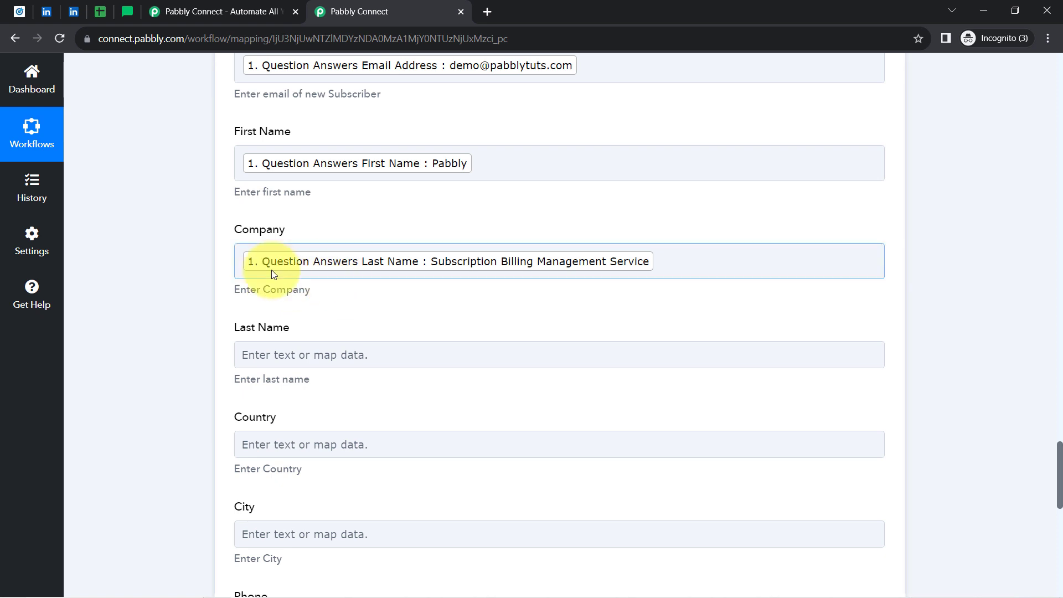
click(696, 258)
key(BackSpace)
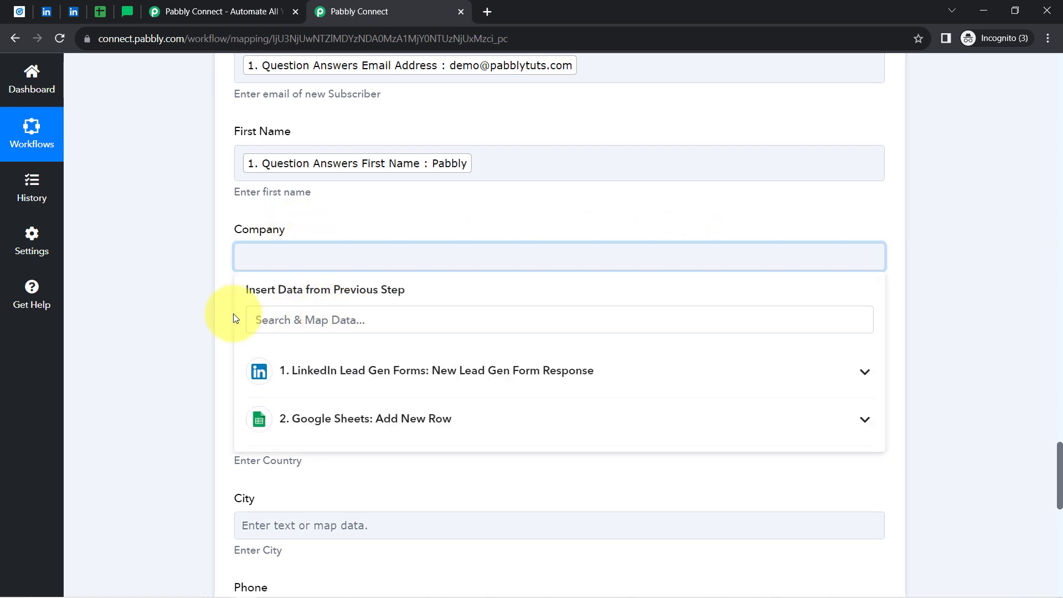
click(156, 356)
Map the Subscription Billing answer into Last Name and the lead's company name into Company.
click(238, 350)
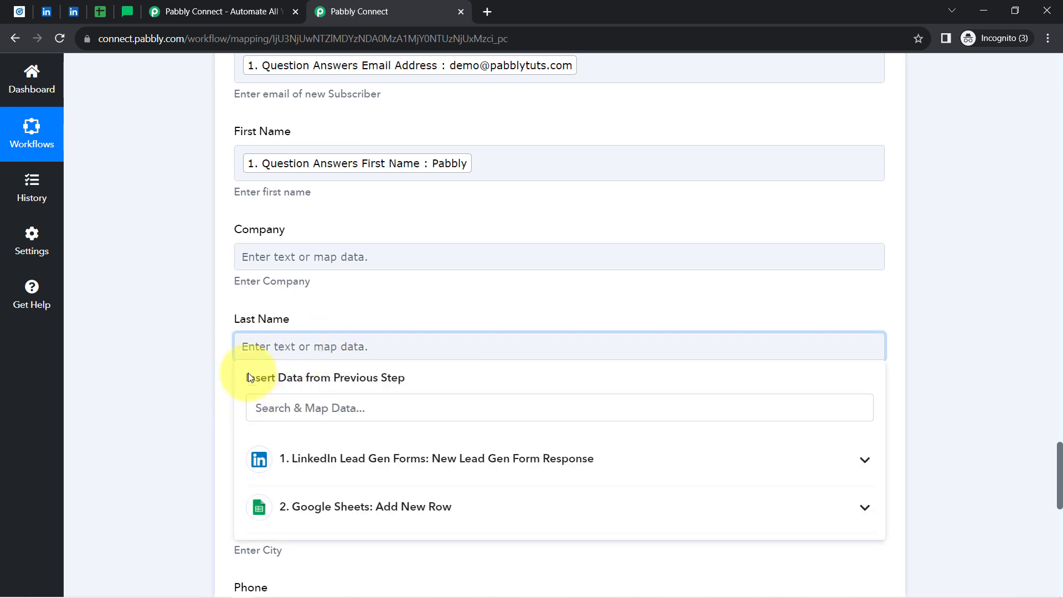
click(255, 397)
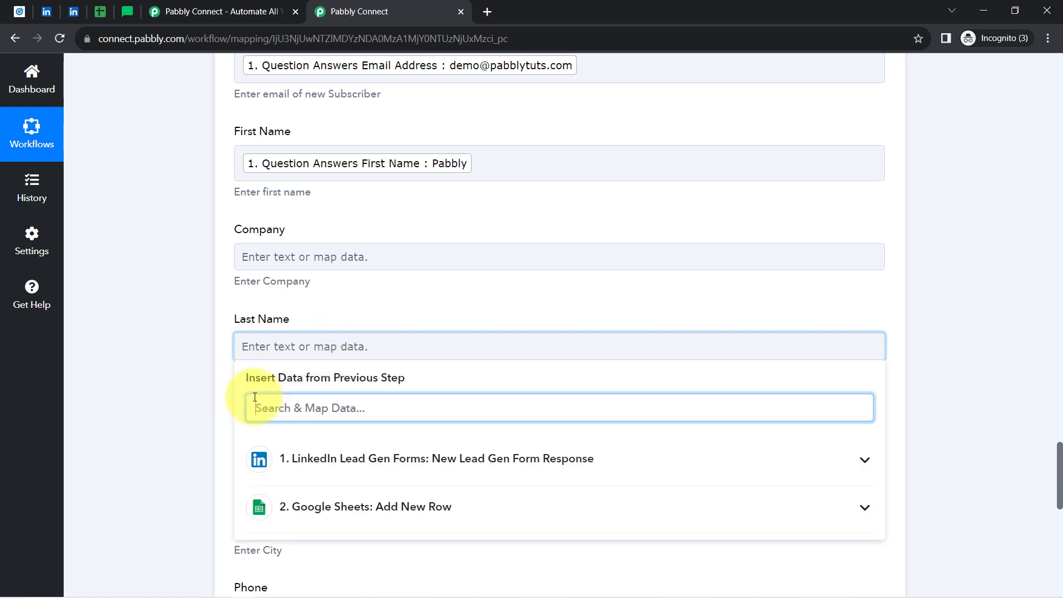
text(subsc)
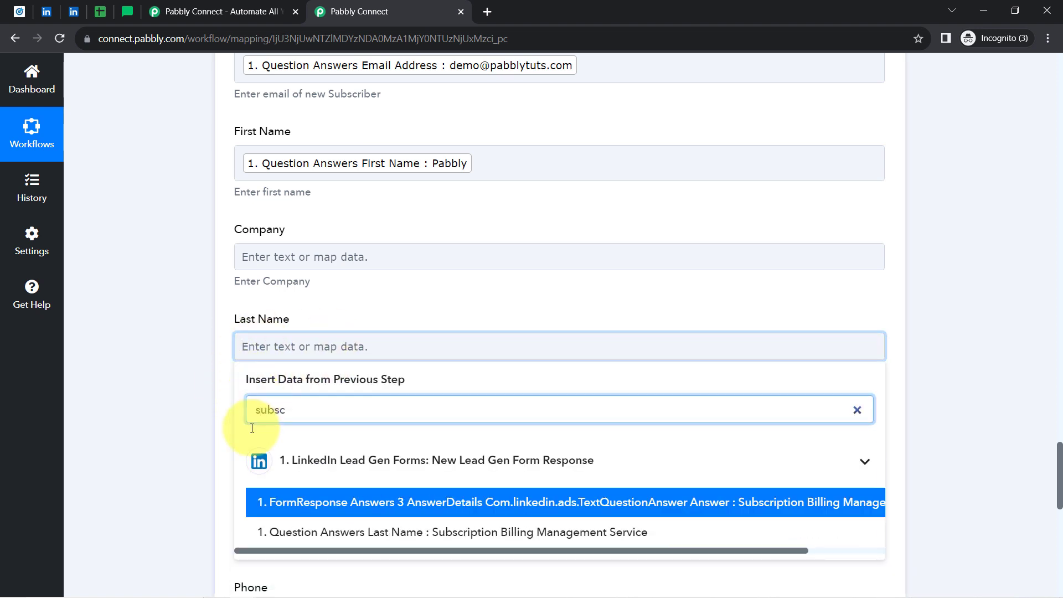
click(310, 533)
click(254, 257)
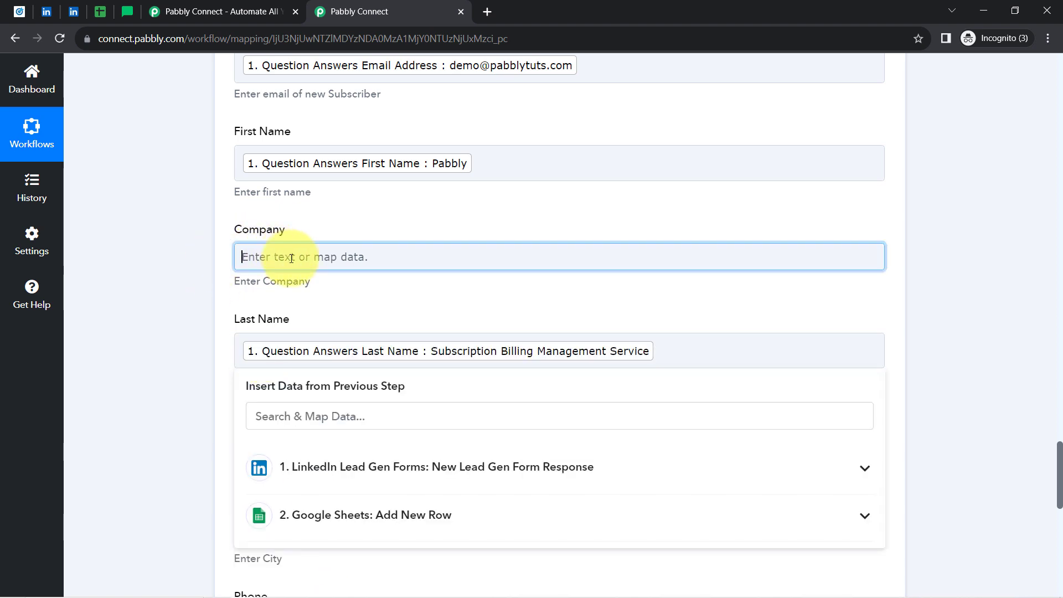
click(271, 321)
text(company)
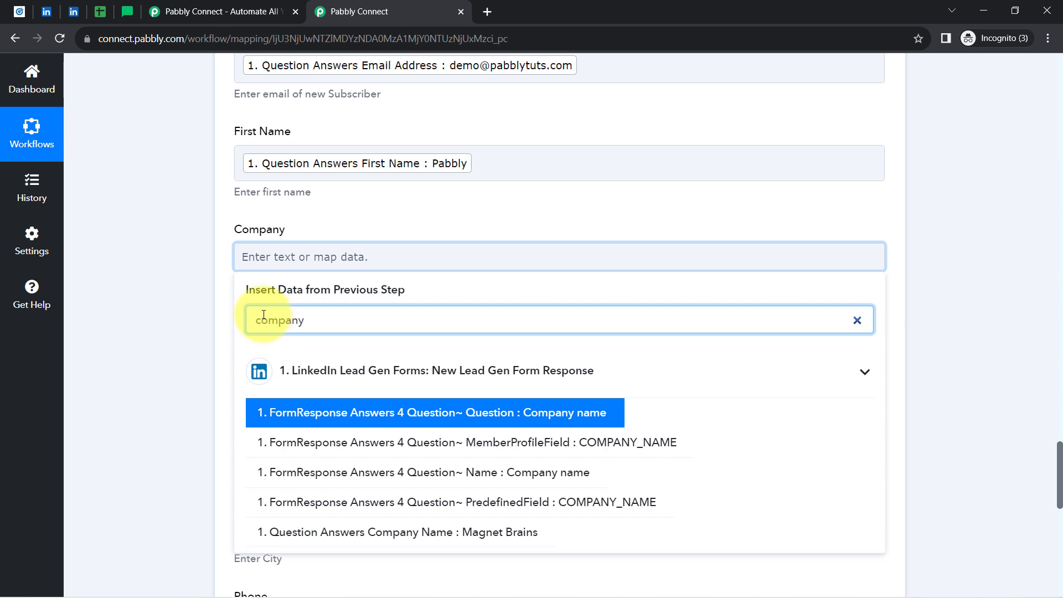
click(343, 533)
click(170, 311)
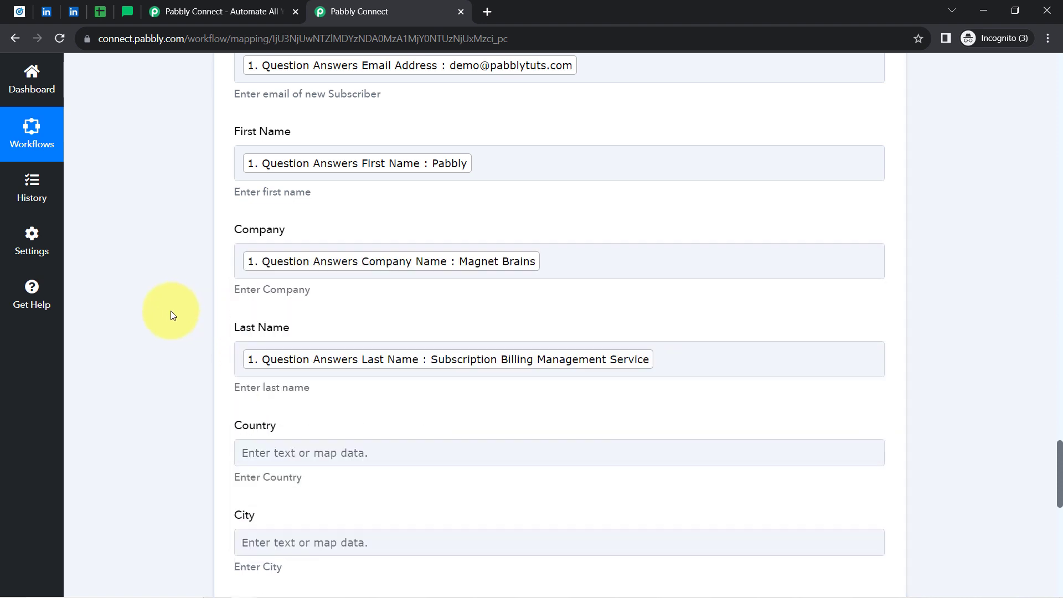
Map the lead's phone number answer into the Phone field.
scroll(171, 312, down, 2)
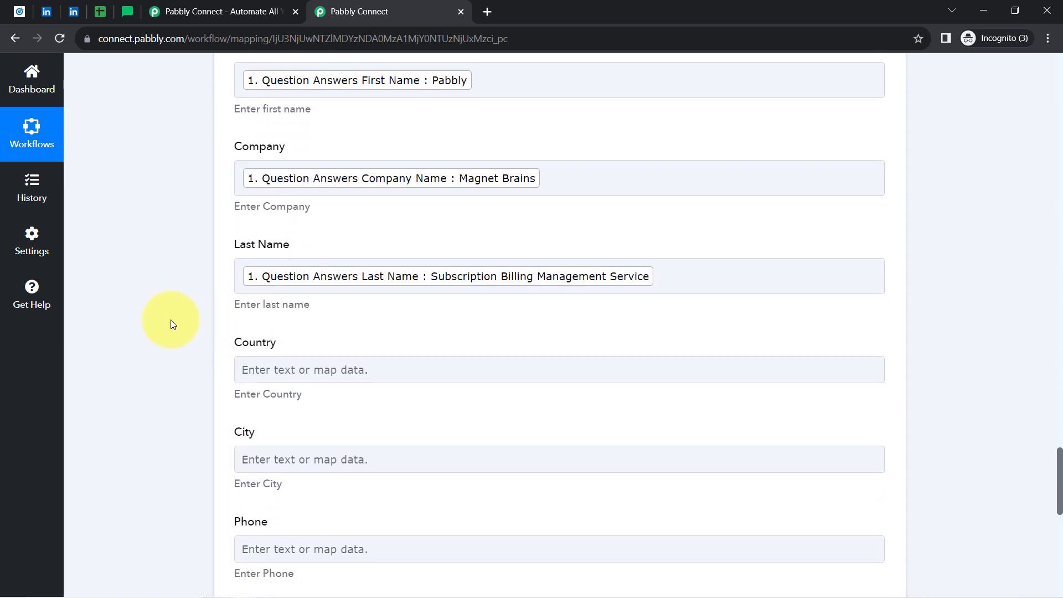
scroll(170, 320, down, 5)
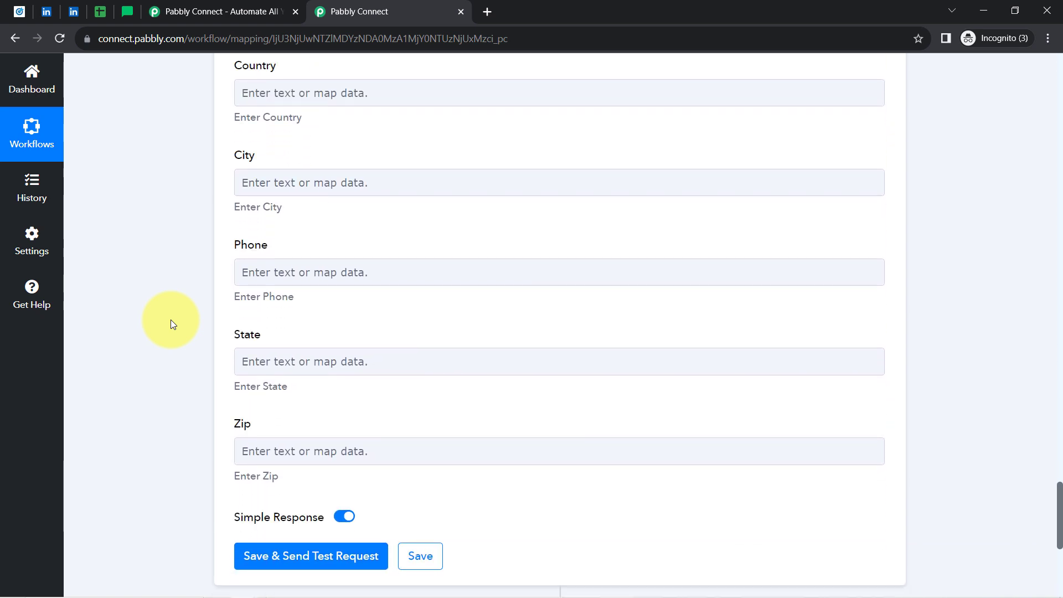
scroll(281, 237, down, 2)
click(249, 195)
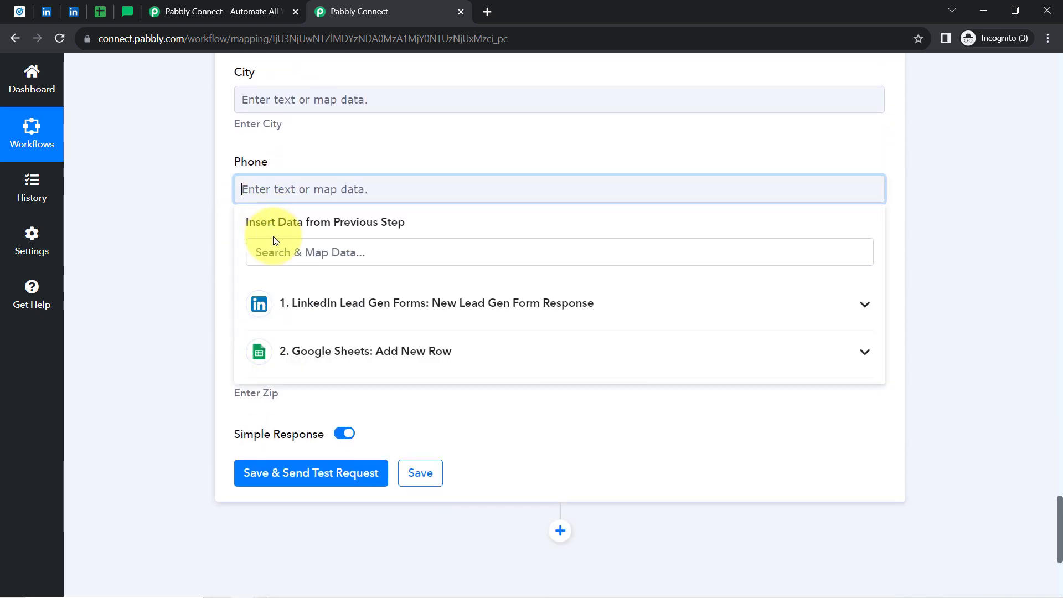
click(273, 249)
text(96)
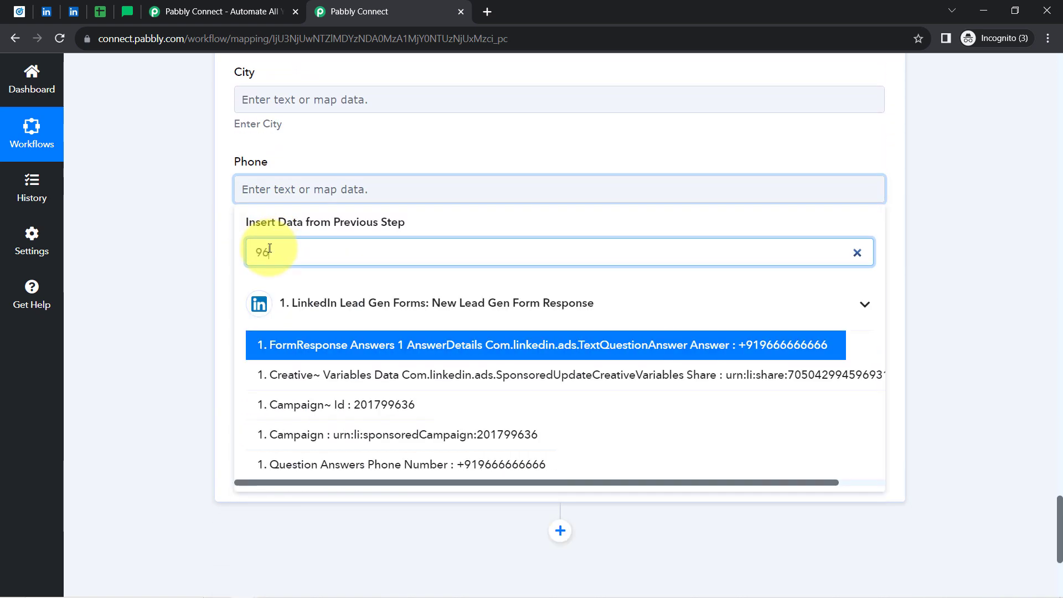
click(310, 464)
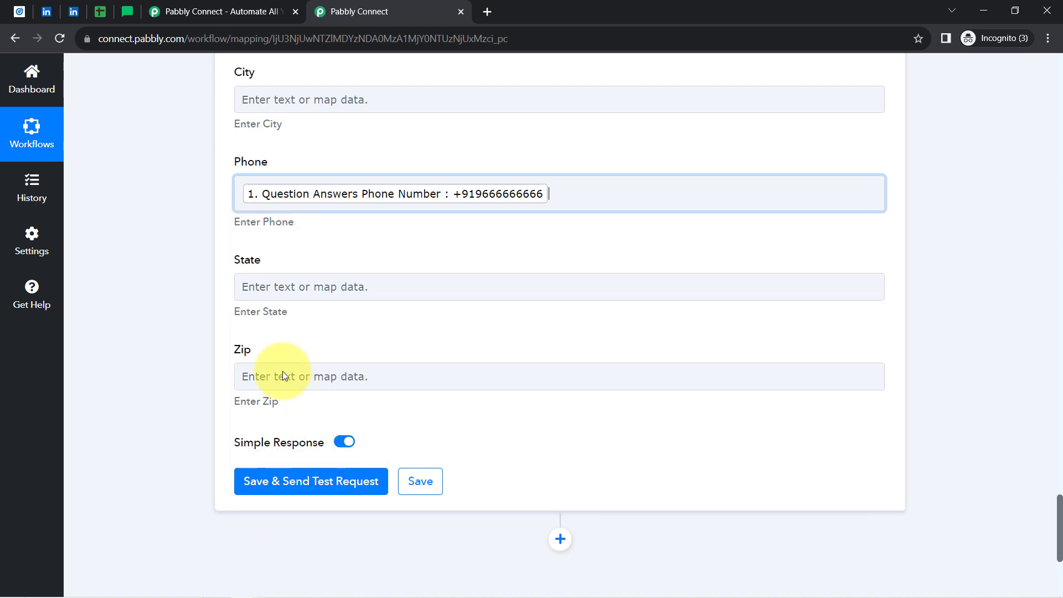
click(188, 267)
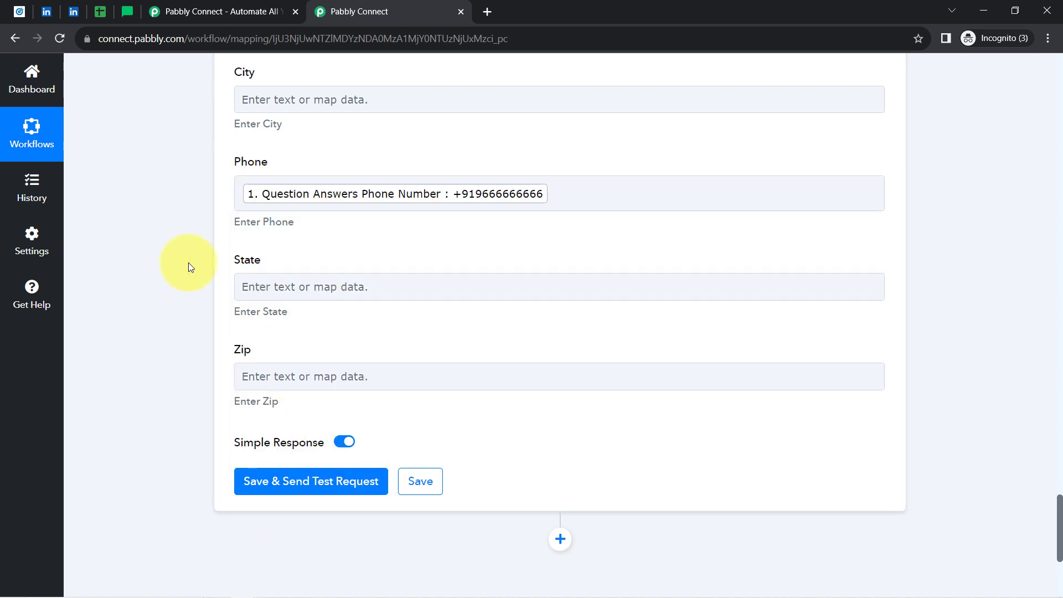
scroll(189, 263, down, 3)
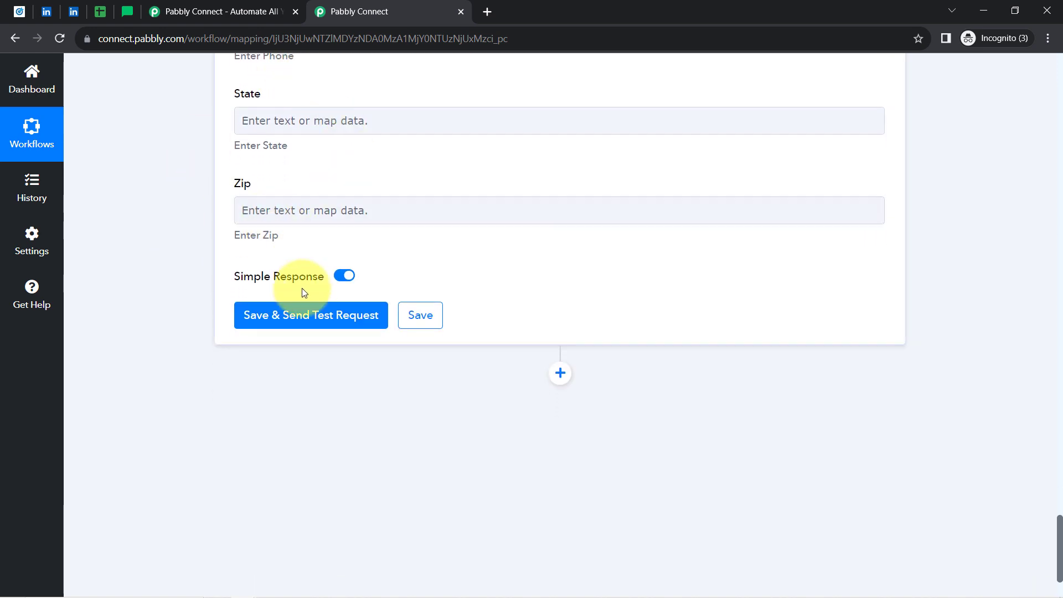
Confirm MailerLite's All subscribers list is empty, then save the Pabbly step and send a test request.
click(128, 13)
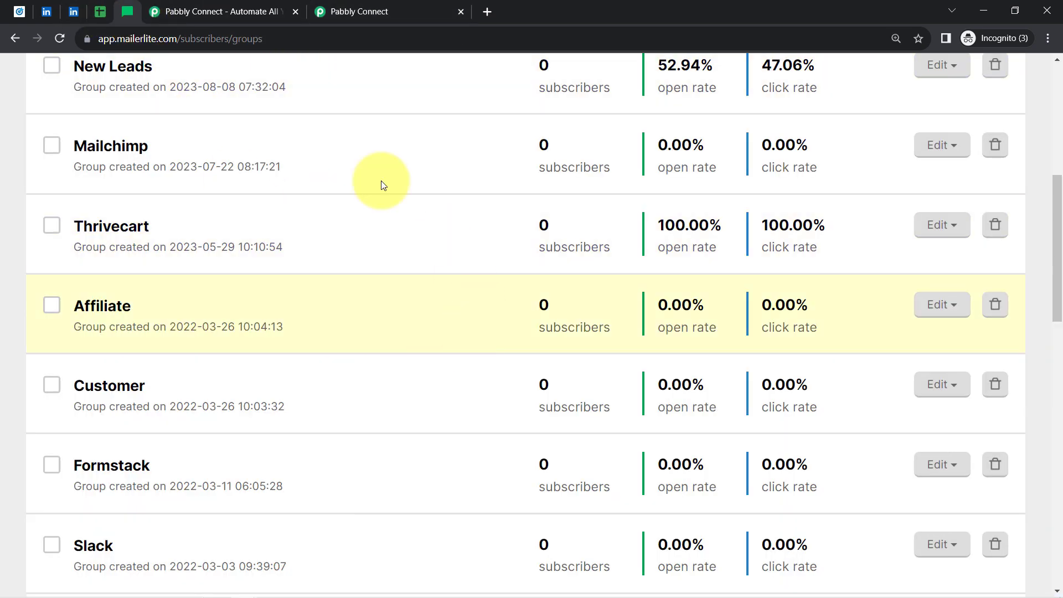
scroll(1041, 61, up, 5)
scroll(1041, 60, up, 3)
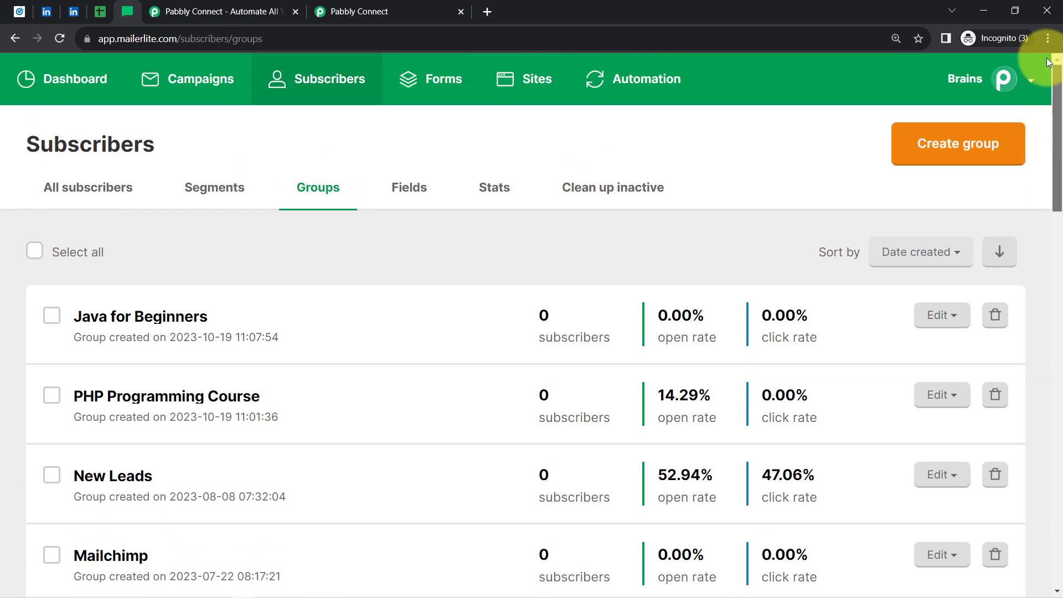
click(44, 186)
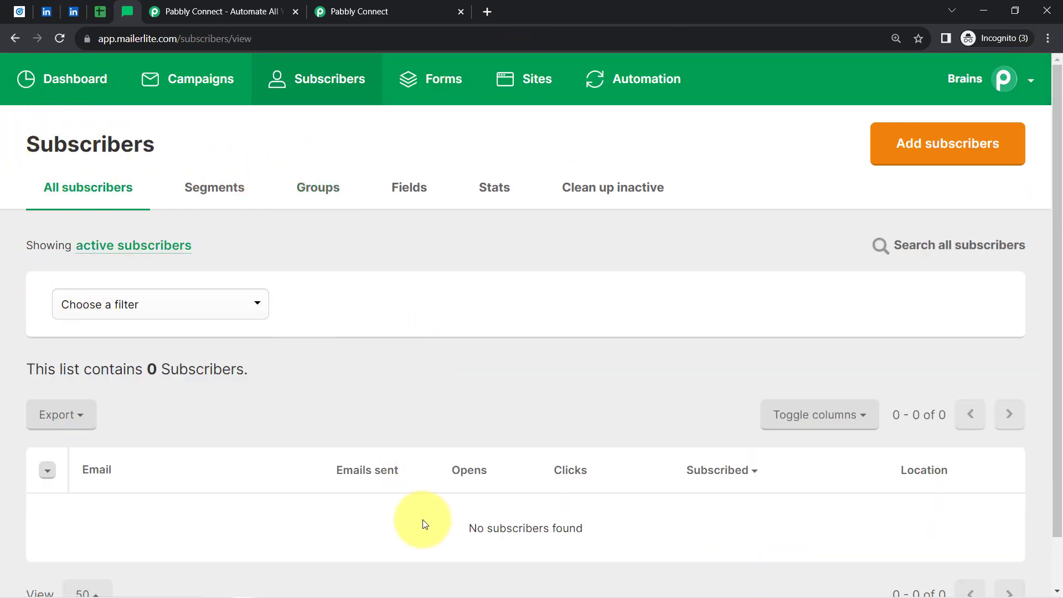
drag(423, 522, 560, 540)
click(432, 12)
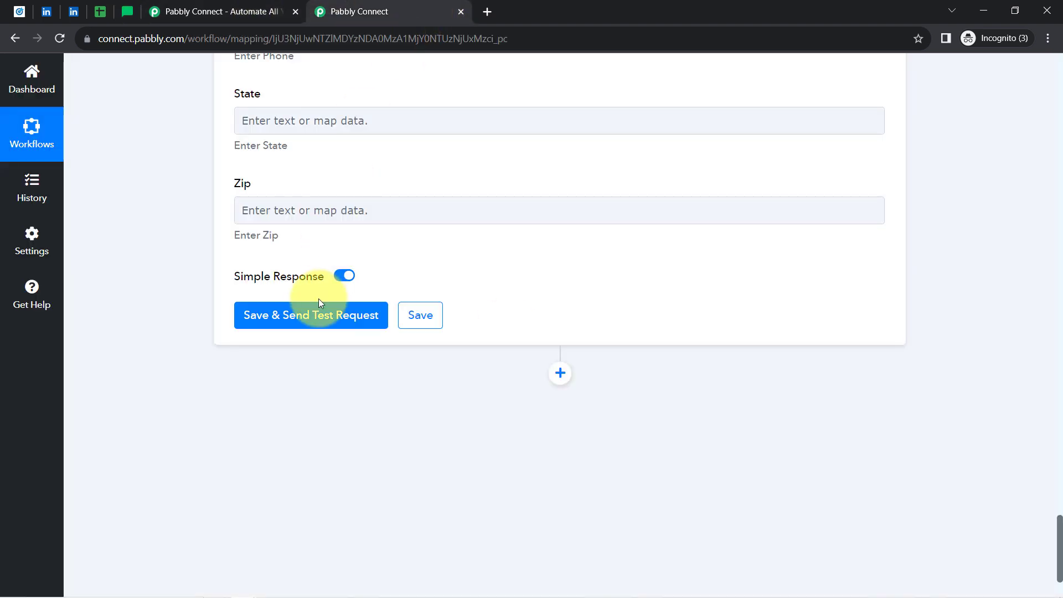
click(291, 329)
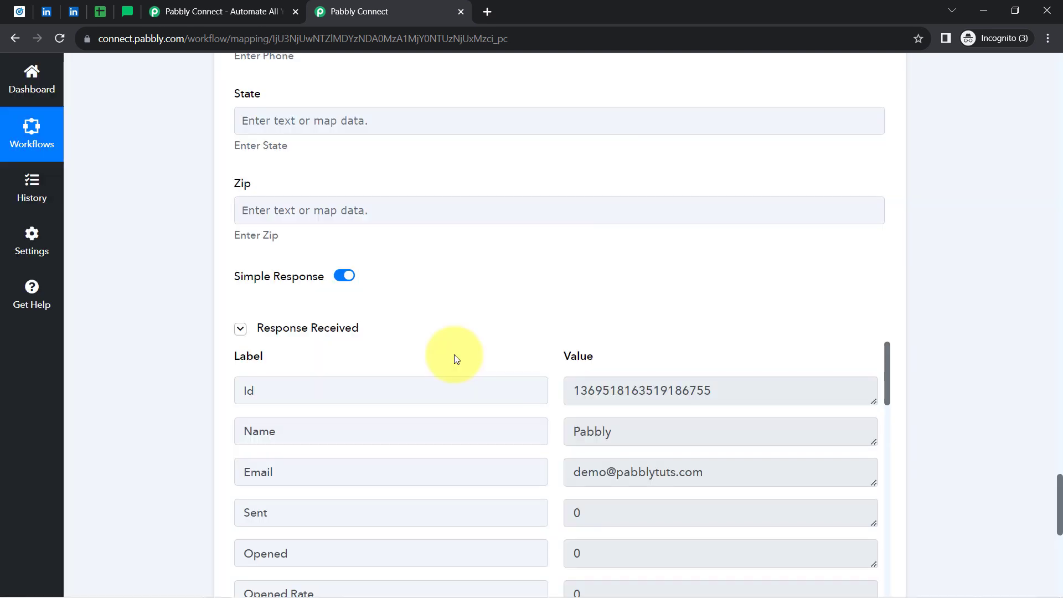
Reload MailerLite's All subscribers, open the new lead's profile and review its details.
click(117, 8)
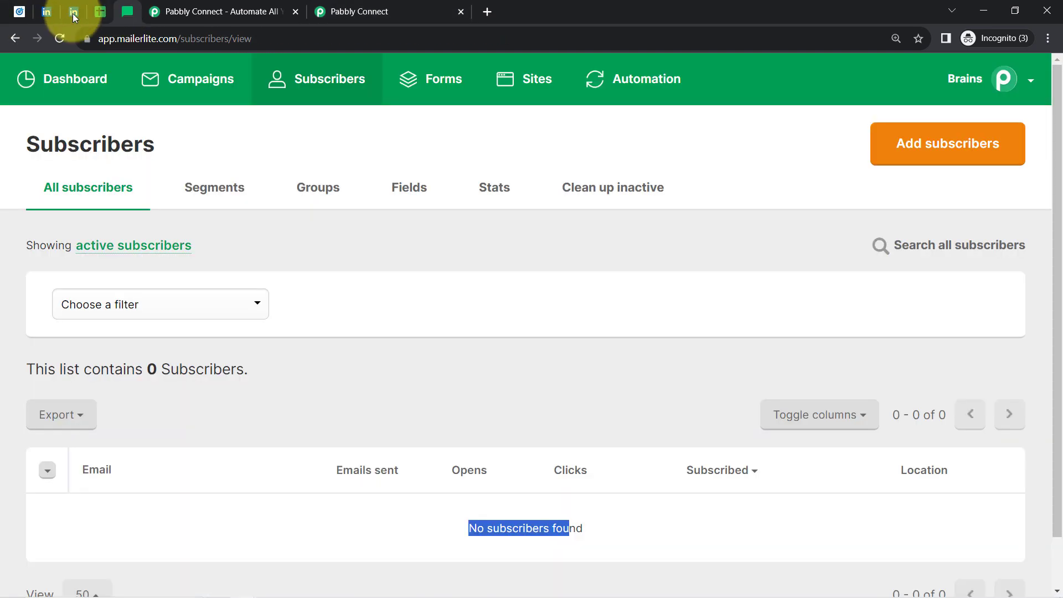
click(72, 13)
click(125, 10)
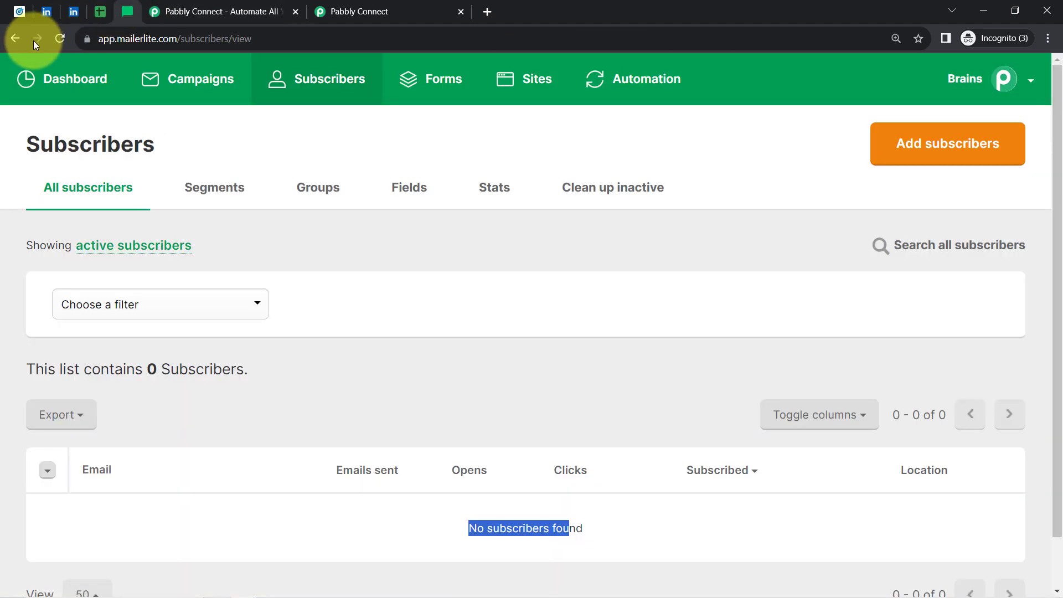
click(53, 43)
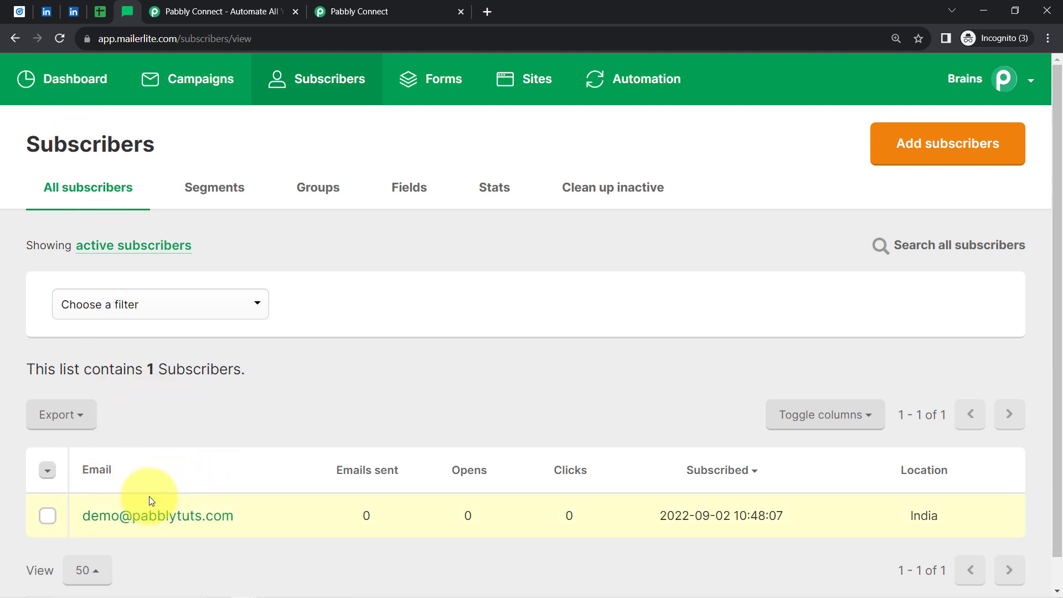
click(121, 523)
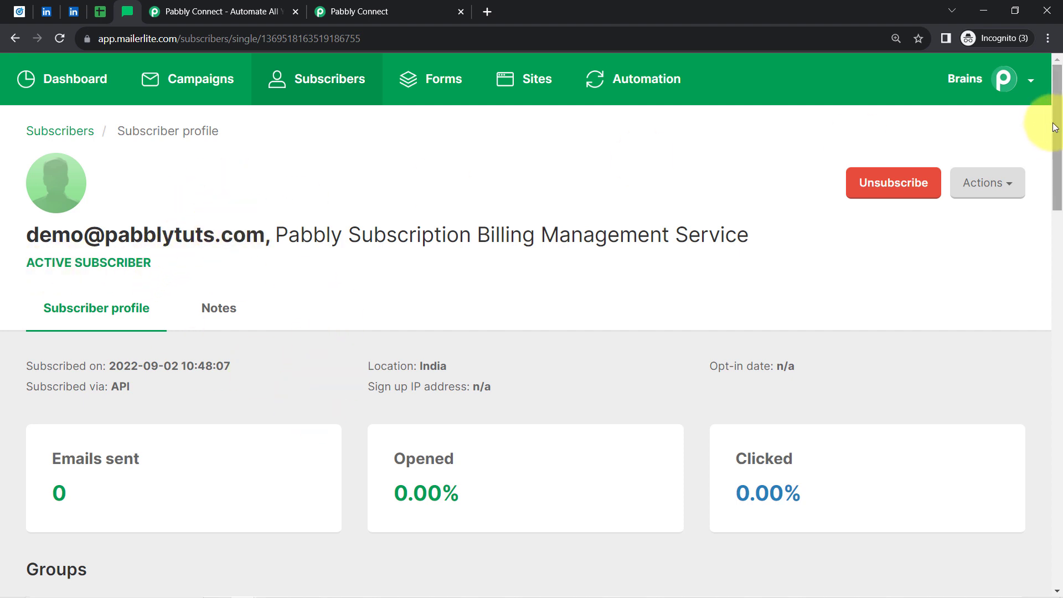
scroll(1061, 141, down, 1)
drag(1061, 142, 1053, 303)
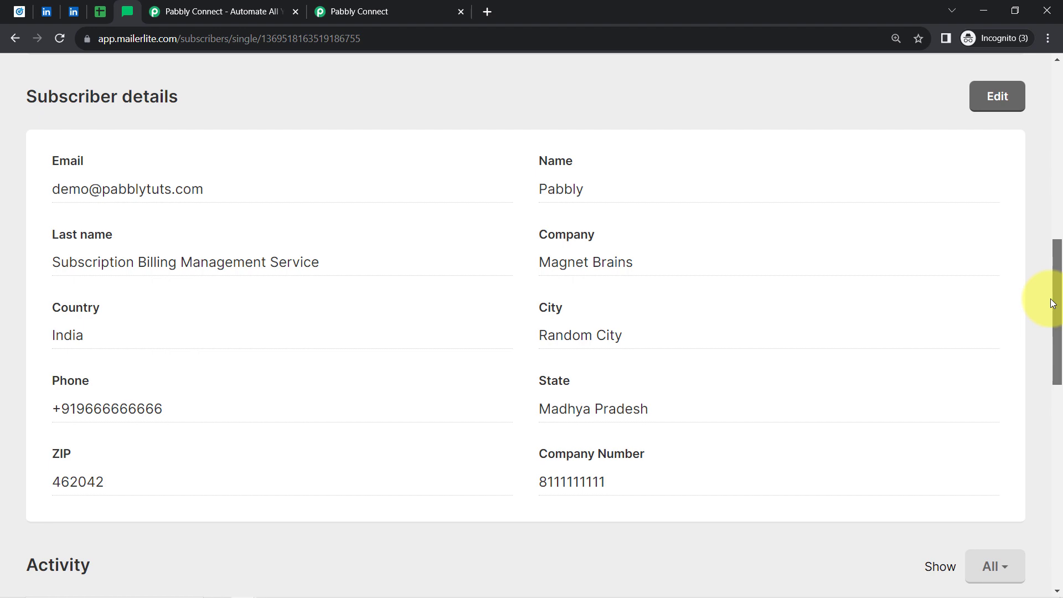
drag(1053, 303, 1035, 83)
click(360, 5)
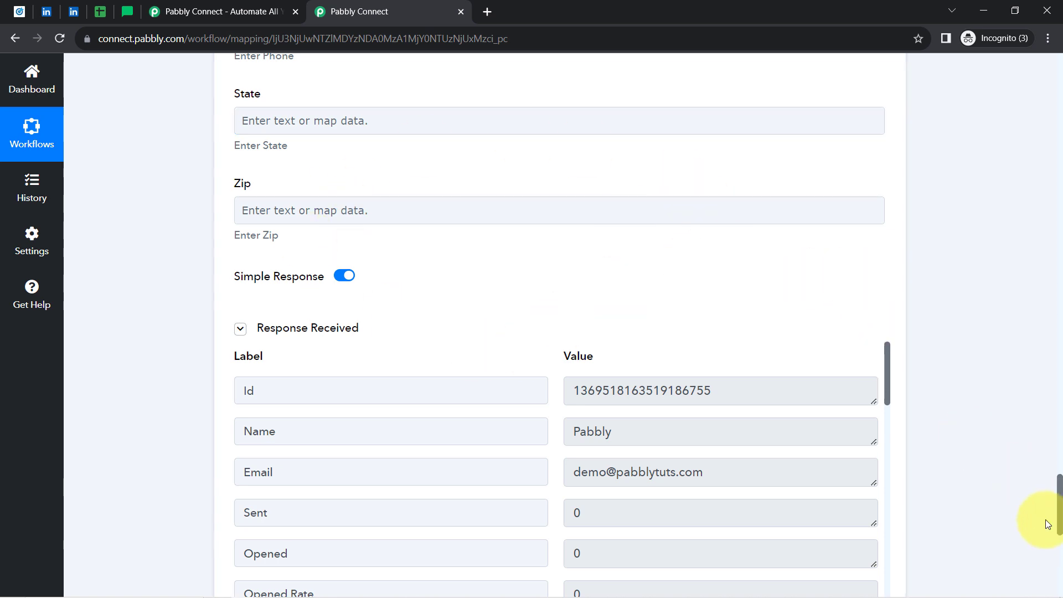
drag(1059, 520, 1035, 15)
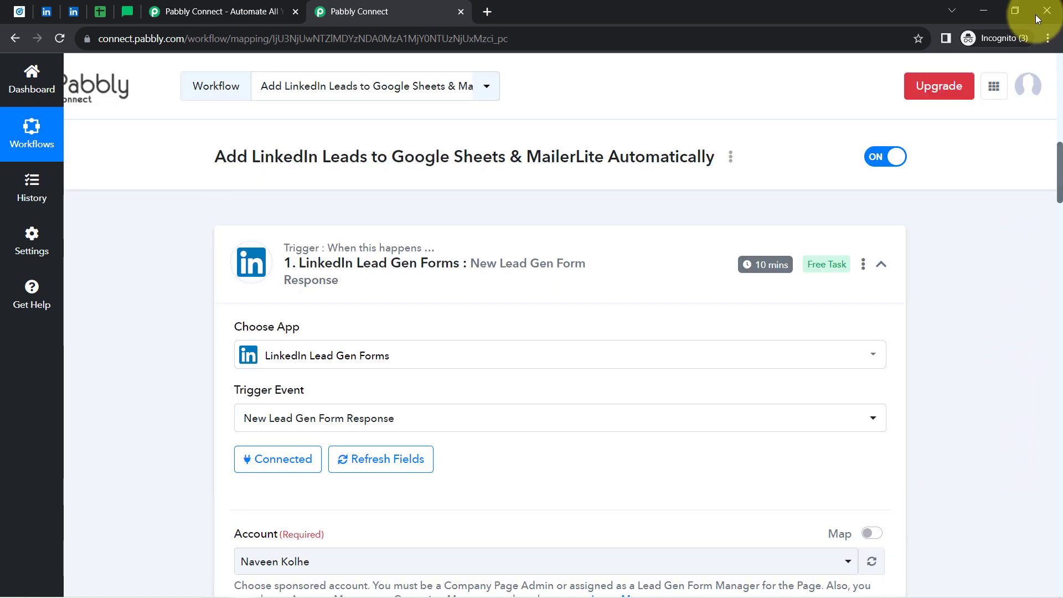
Collapse the LinkedIn, Google Sheets and MailerLite Classic step cards.
click(354, 263)
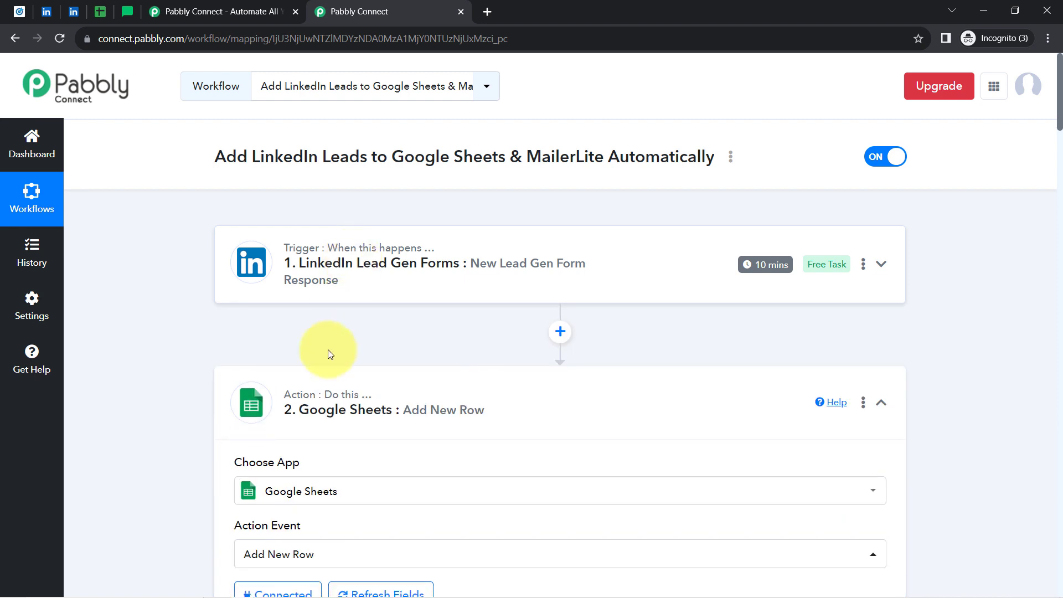
click(302, 408)
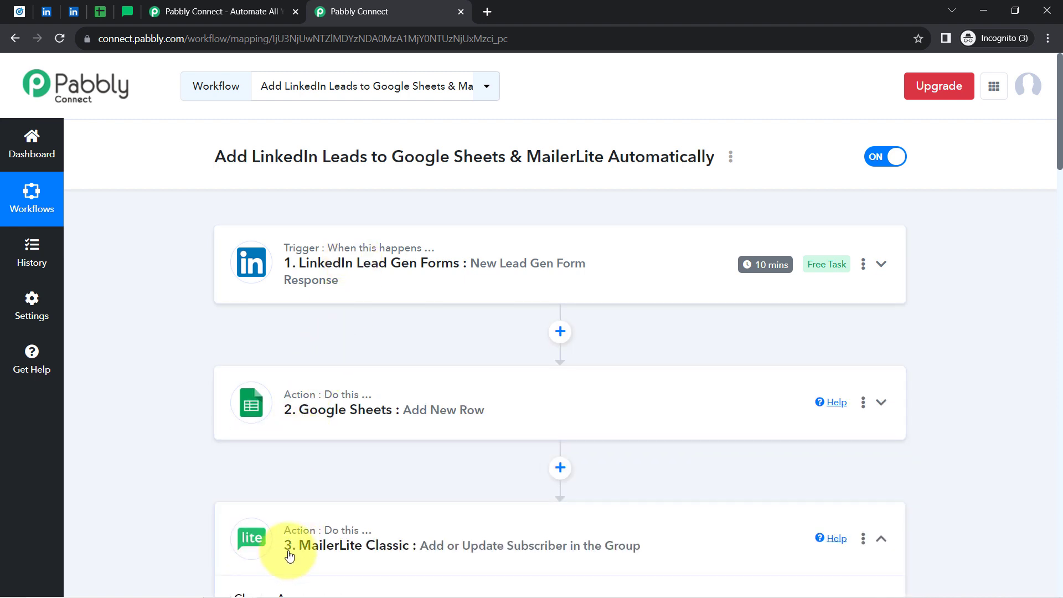
click(292, 544)
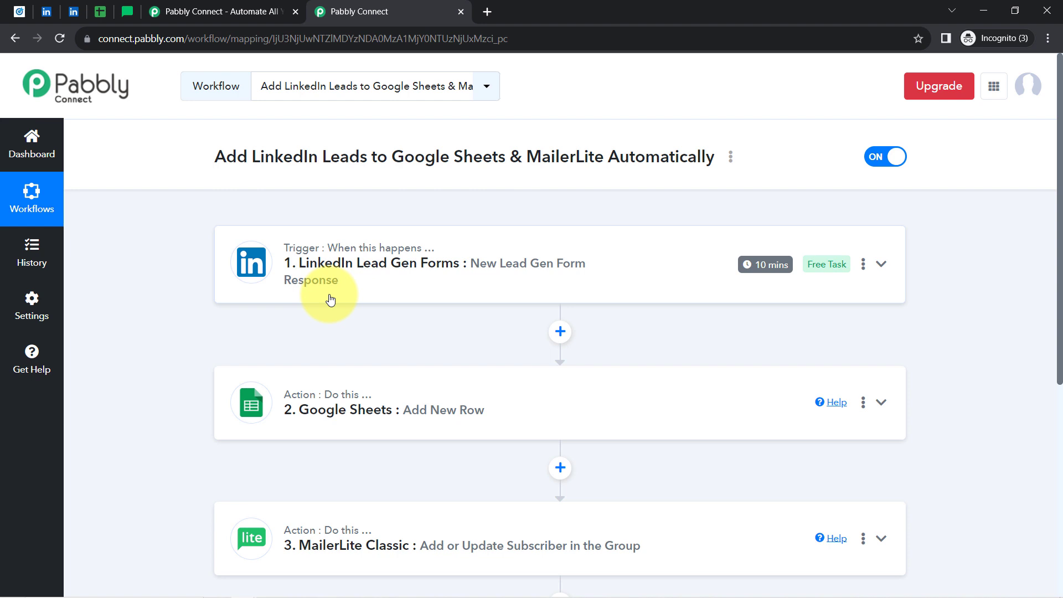
Copy the workflow's share link from the Share option and close the share window.
click(731, 156)
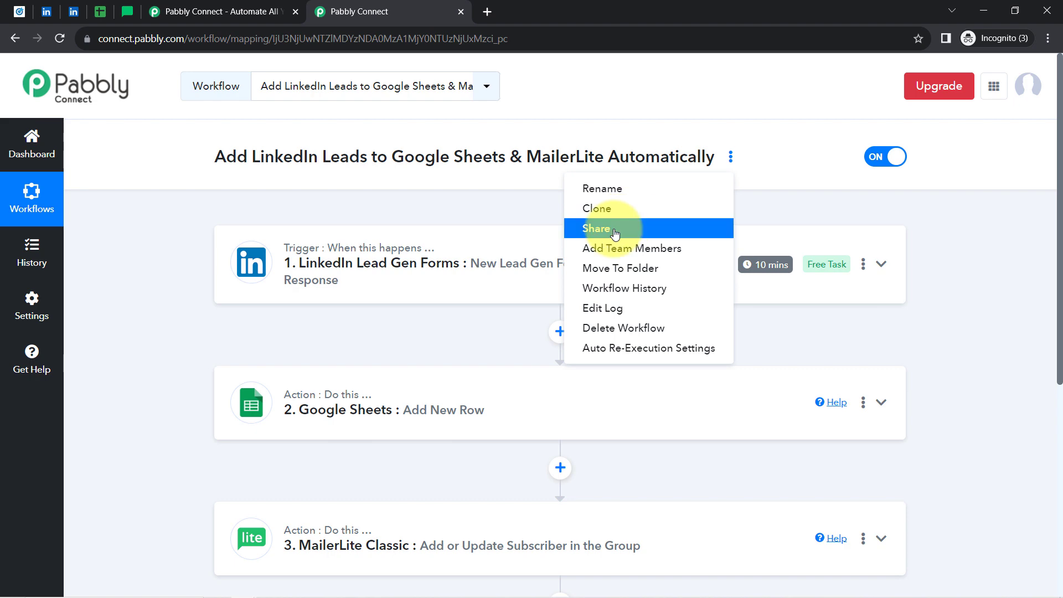
click(615, 232)
click(717, 336)
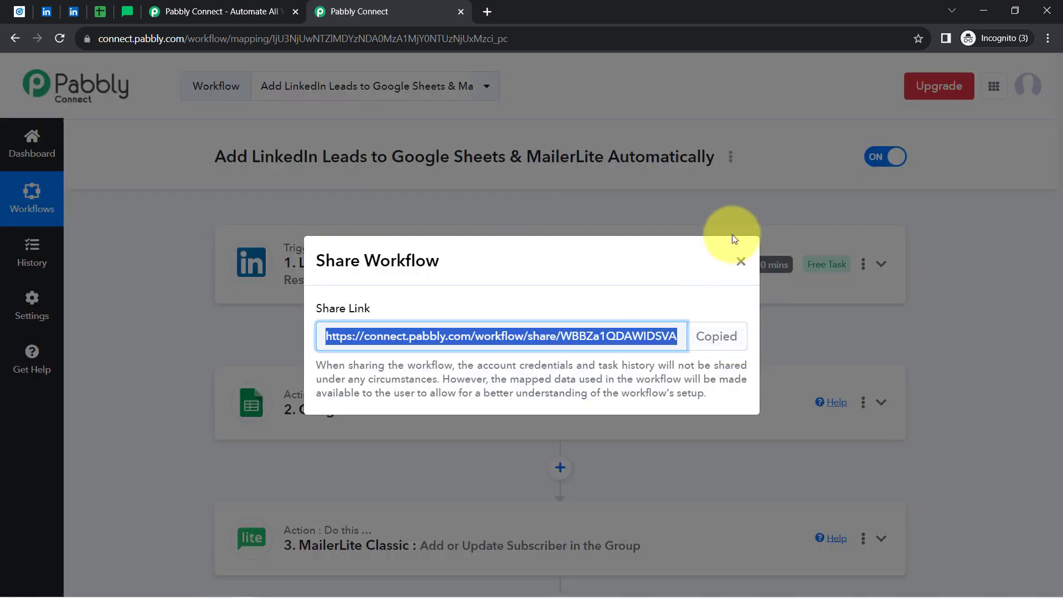
click(741, 261)
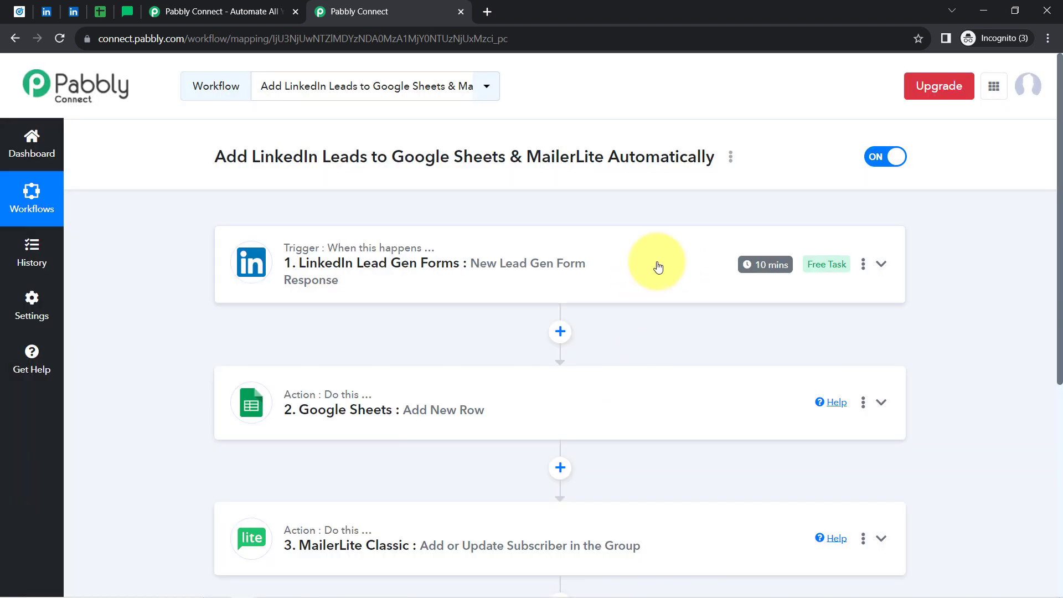